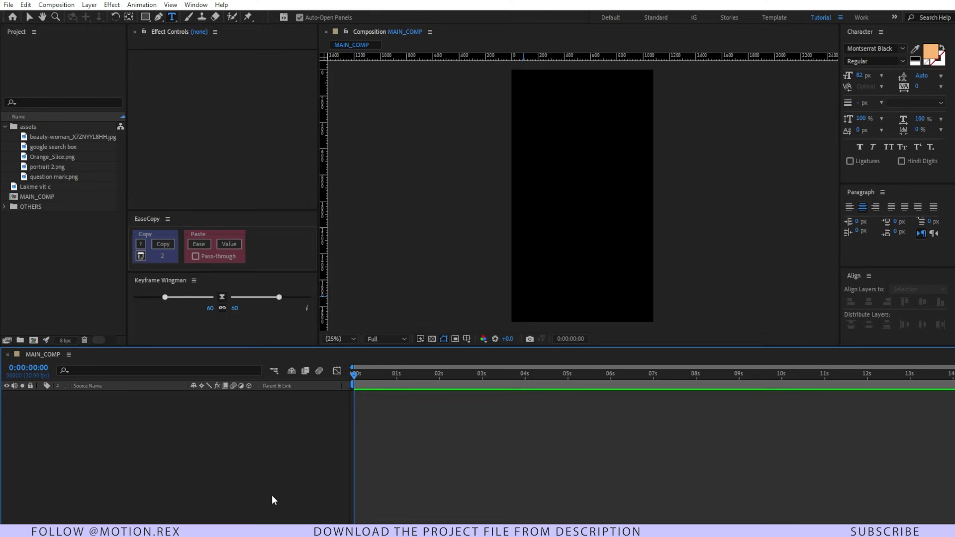
# Step: Create a full-composition solid background layer in orange FF7F01
pyautogui.hotkey('ctrl', 'y')
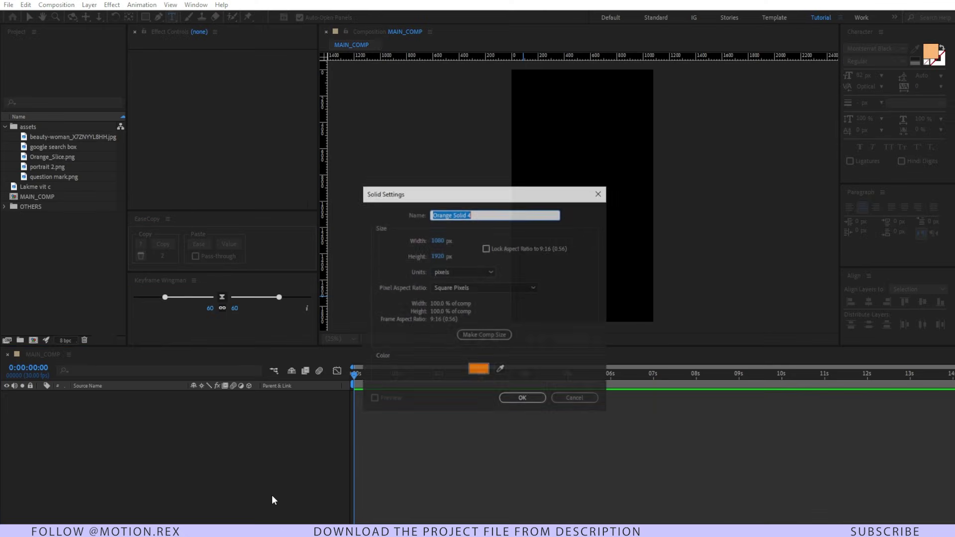
pyautogui.click(476, 369)
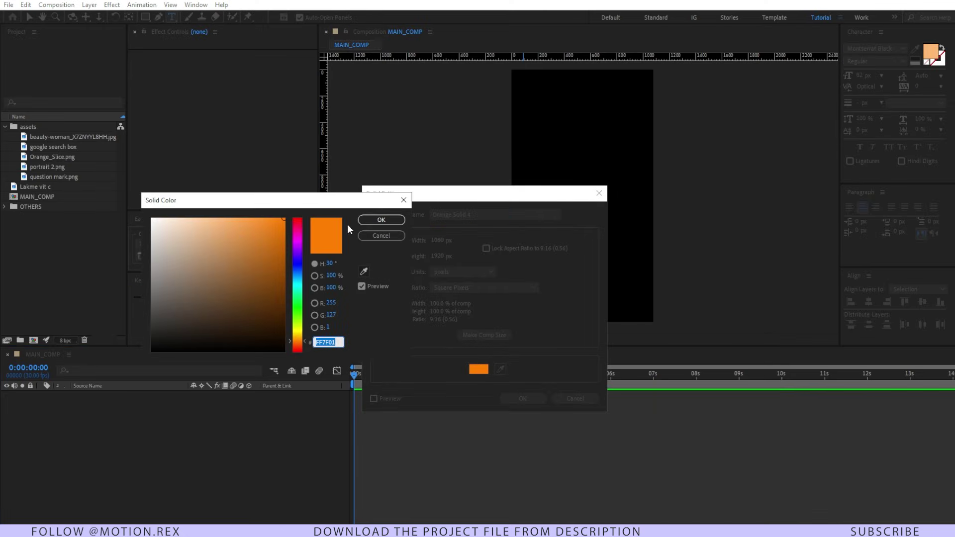
pyautogui.click(381, 219)
pyautogui.click(512, 400)
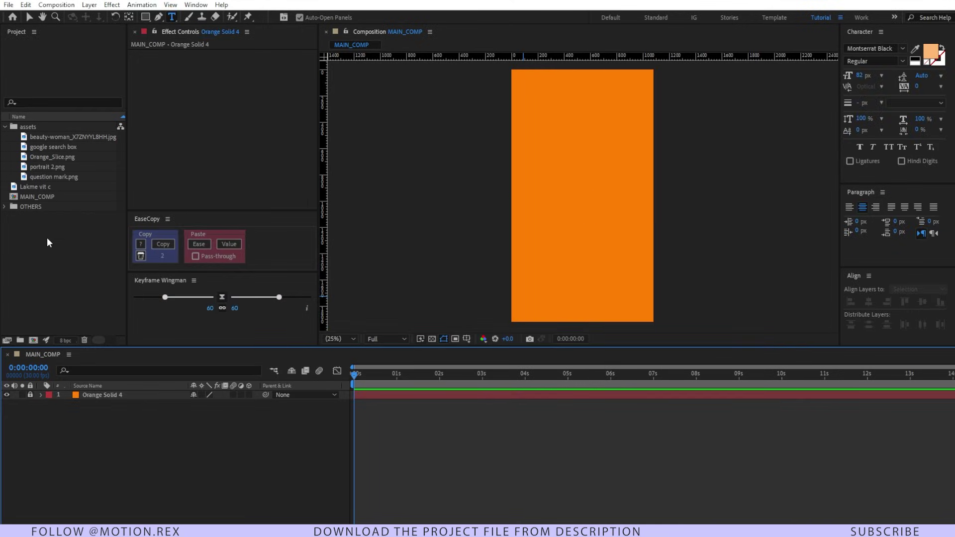
# Step: Place the google search box asset from the assets folder above the orange solid, scaled to 126%
pyautogui.click(36, 128)
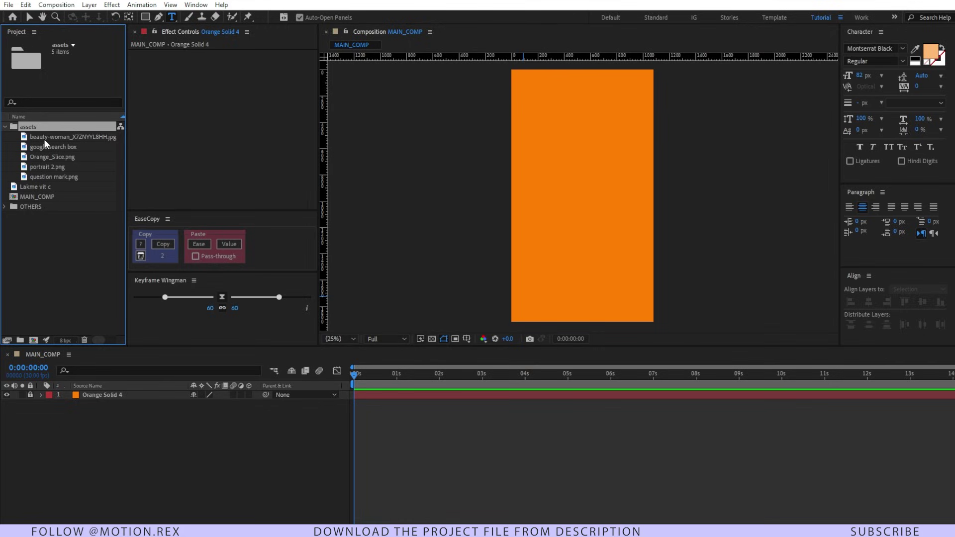
pyautogui.click(47, 138)
pyautogui.click(46, 147)
pyautogui.click(44, 157)
pyautogui.moveTo(46, 148); pyautogui.dragTo(85, 394)
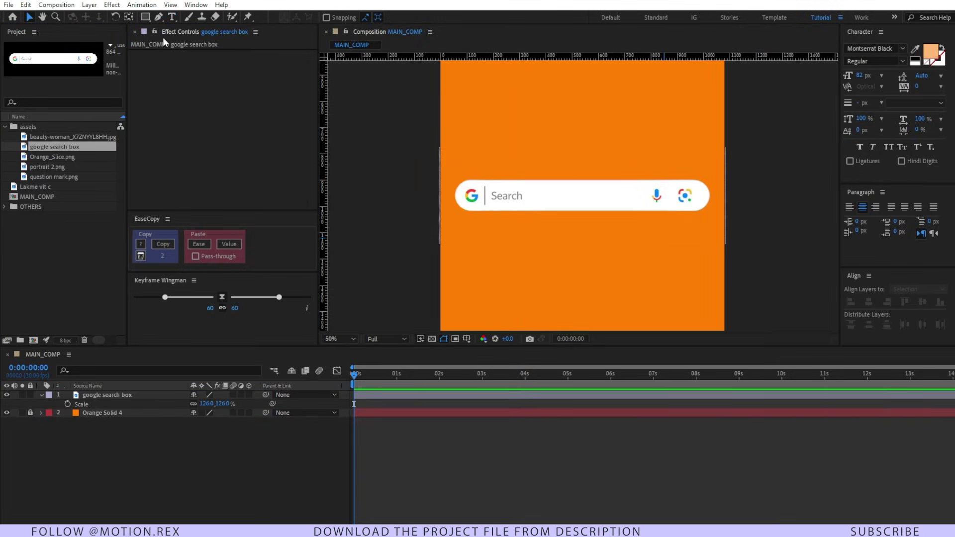
# Step: Draw a rectangle without stroke over the Search placeholder text, filled with white FFFFFF sampled from the search bar
pyautogui.click(145, 17)
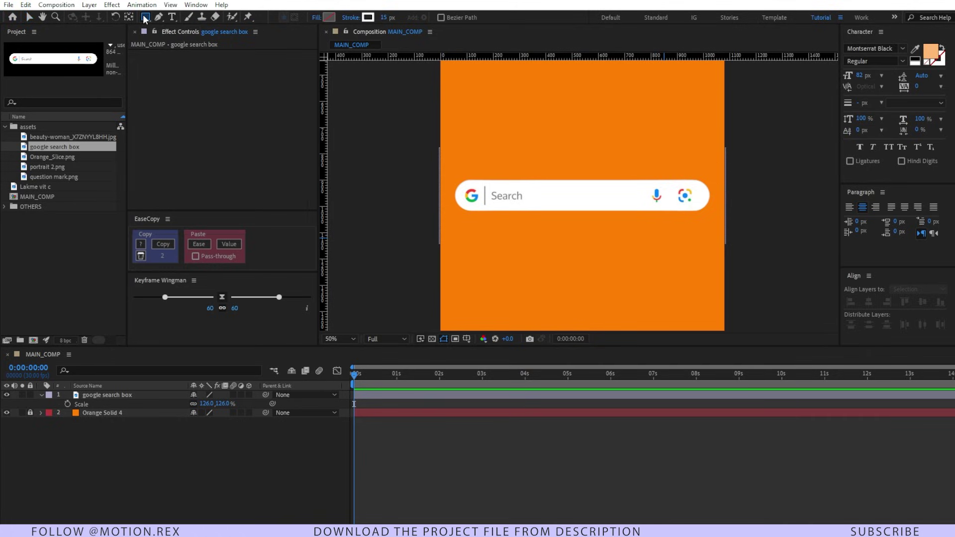
pyautogui.click(368, 18)
pyautogui.click(329, 15)
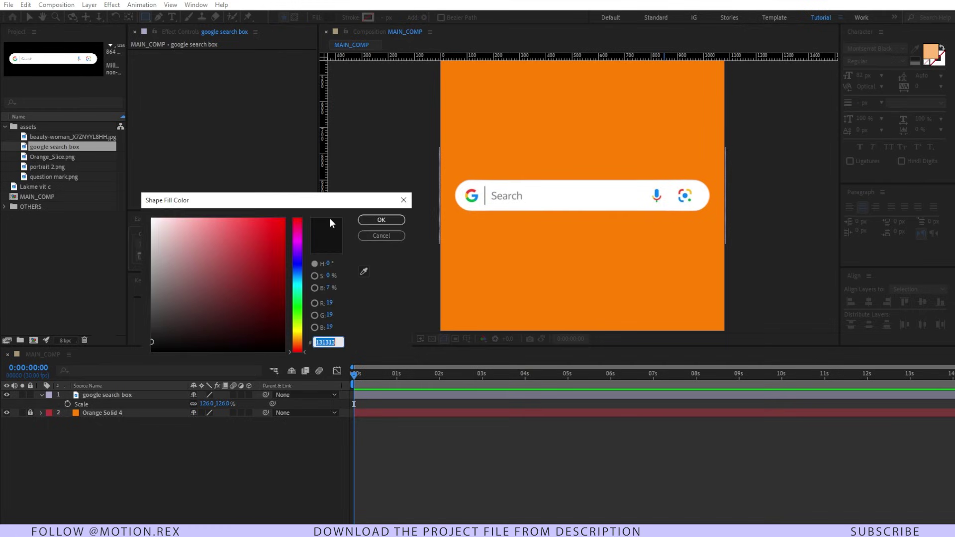
pyautogui.click(365, 269)
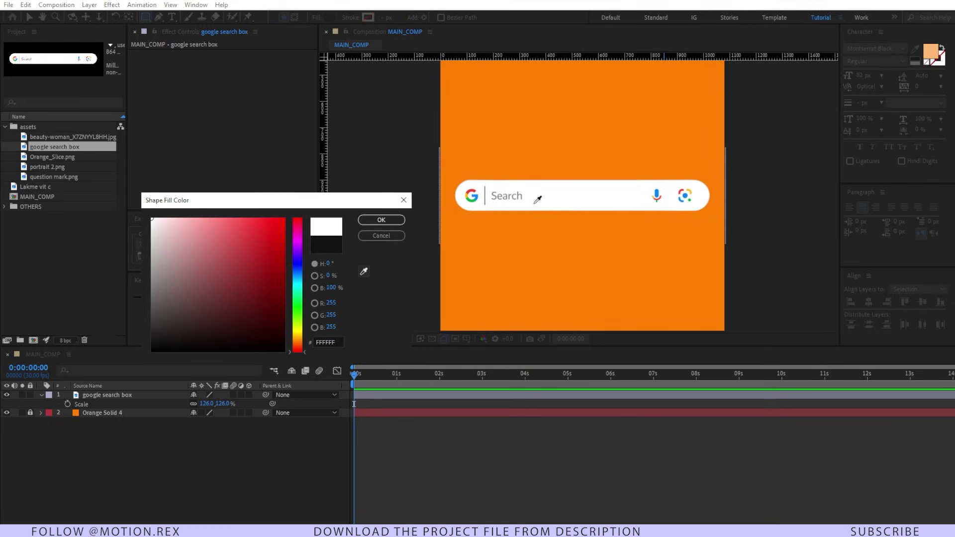
pyautogui.click(559, 203)
pyautogui.click(381, 219)
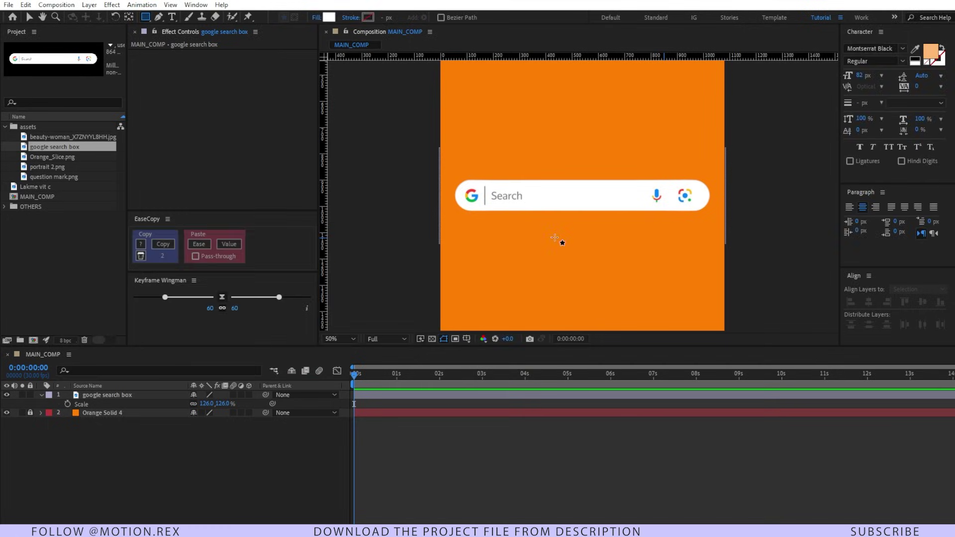
pyautogui.moveTo(490, 187); pyautogui.dragTo(629, 206)
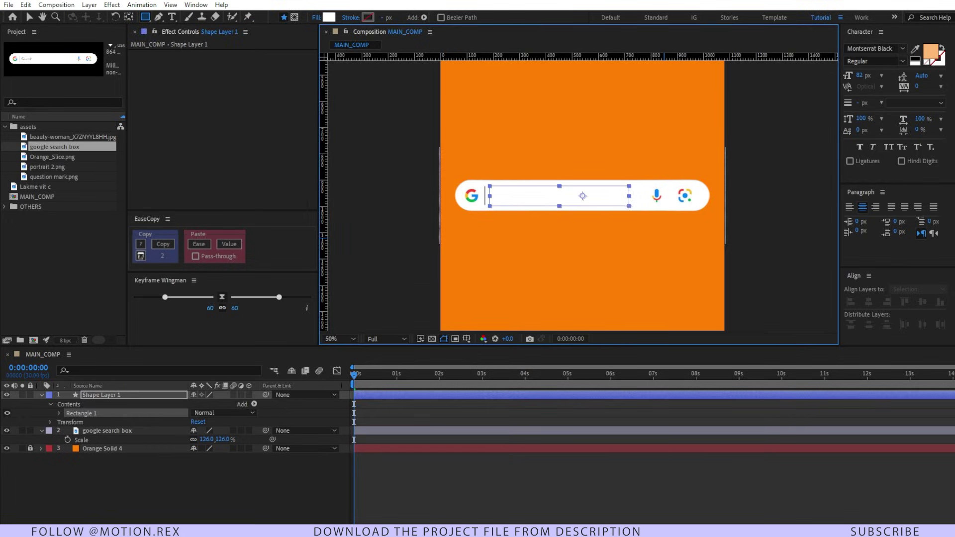
pyautogui.click(467, 446)
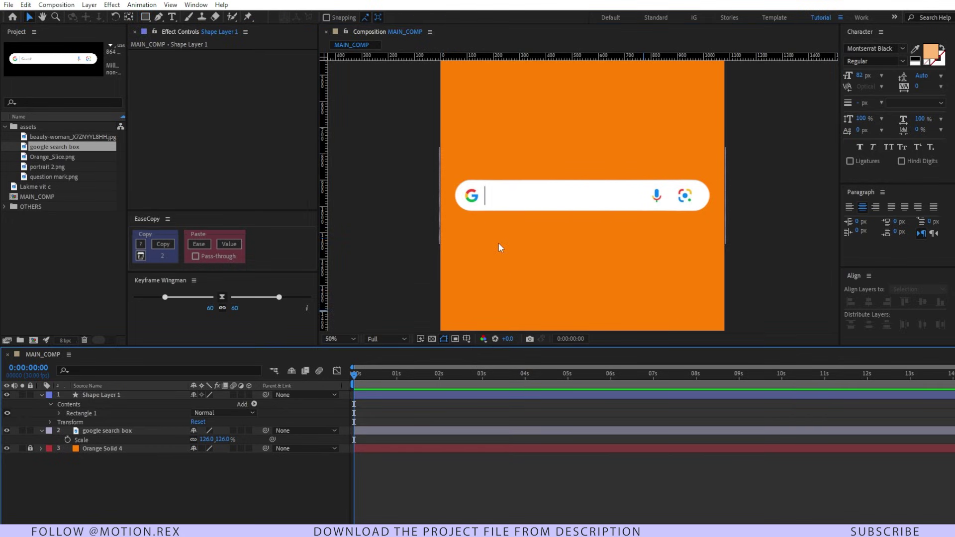
pyautogui.press('v')
# Step: Parent Shape Layer 1 to the google search box layer and lock it
pyautogui.click(160, 396)
pyautogui.moveTo(241, 406); pyautogui.dragTo(114, 428)
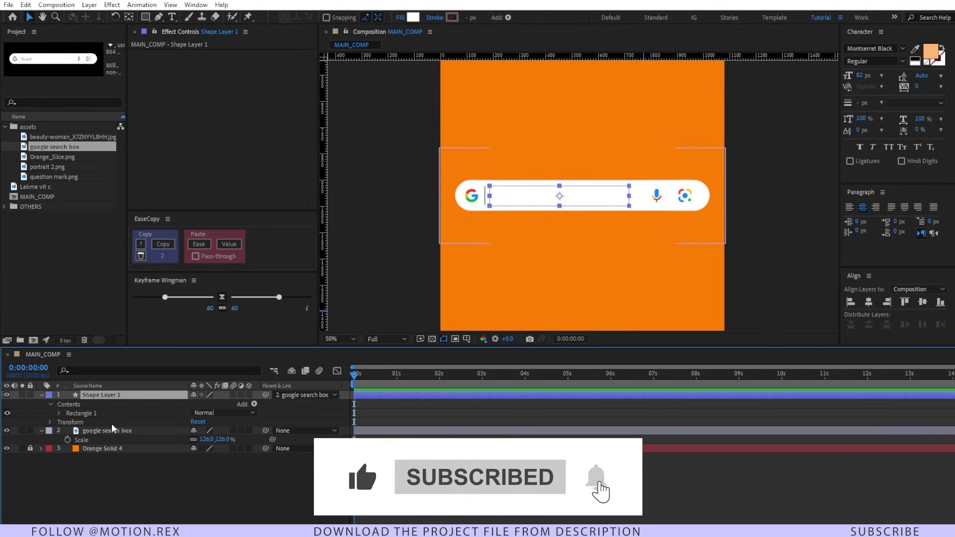
pyautogui.click(30, 395)
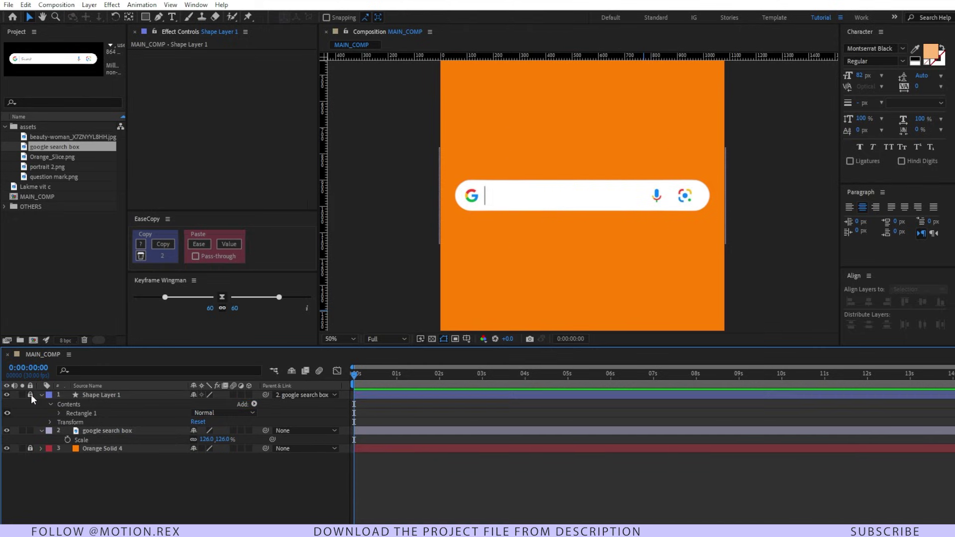
# Step: Add the text "How to get glowing skin?" inside the search bar in Roboto Regular at 50 px
pyautogui.click(107, 431)
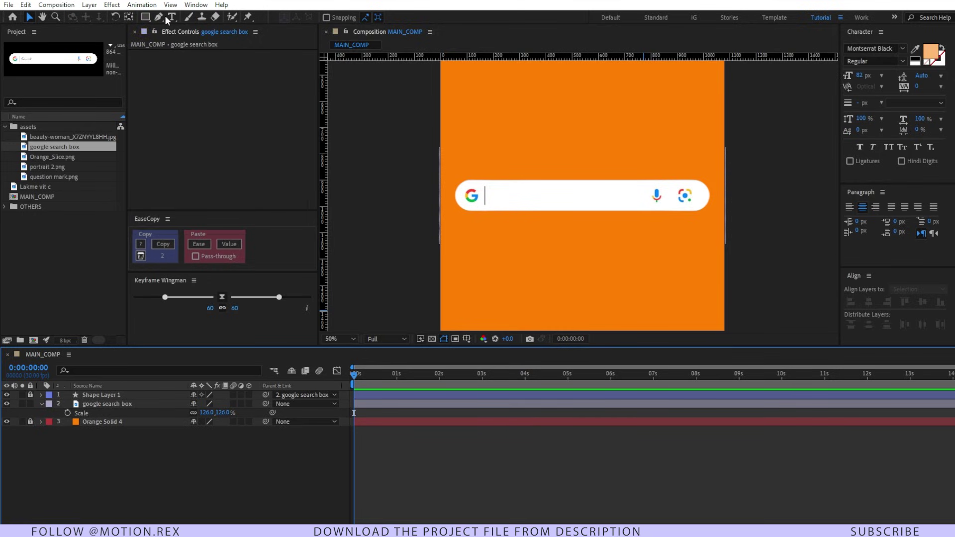
pyautogui.click(887, 50)
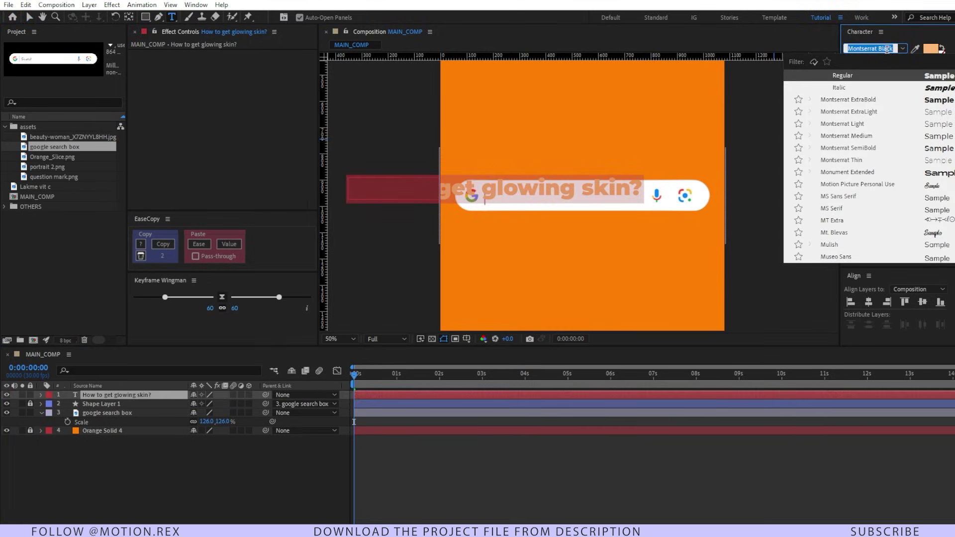
pyautogui.write('robot')
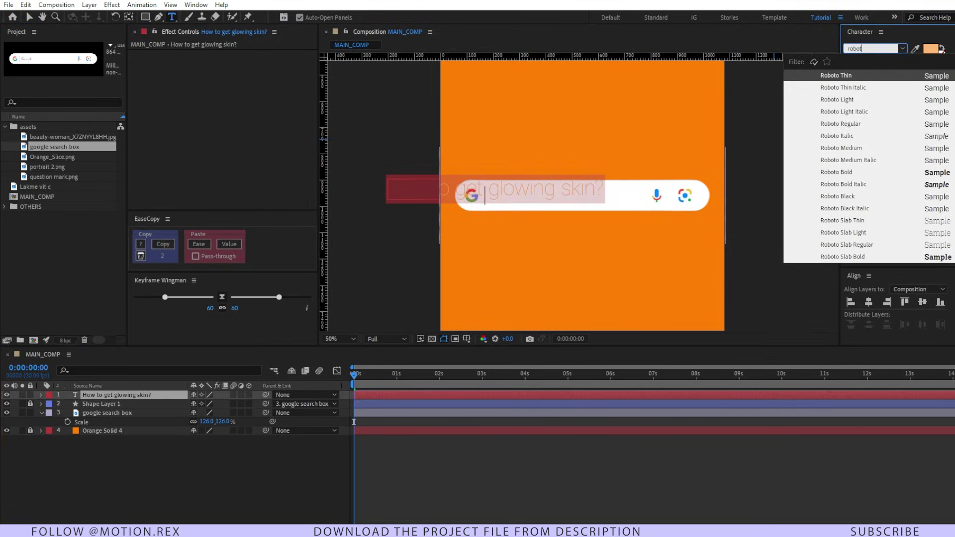
pyautogui.write('o')
pyautogui.press('Return')
pyautogui.scroll(-2, 592, 235)
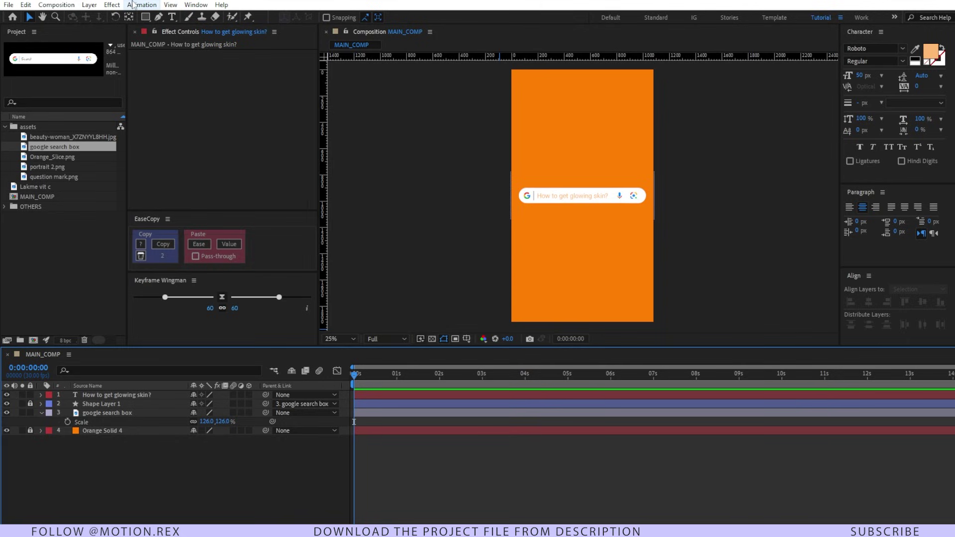
# Step: Add a large "?" text layer filling the composition, in Roboto Bold at 1296 px and scaled to 169.6%
pyautogui.click(172, 17)
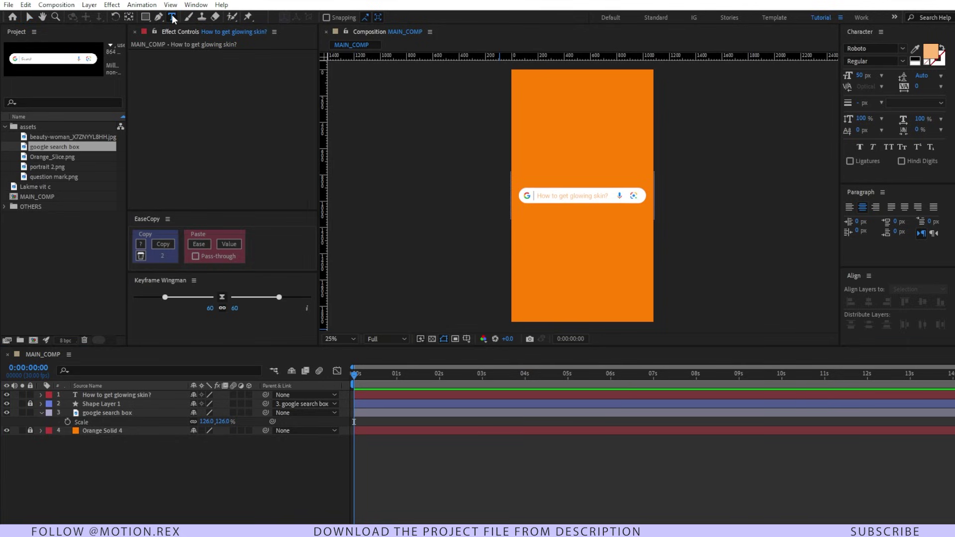
pyautogui.click(571, 238)
pyautogui.write('?')
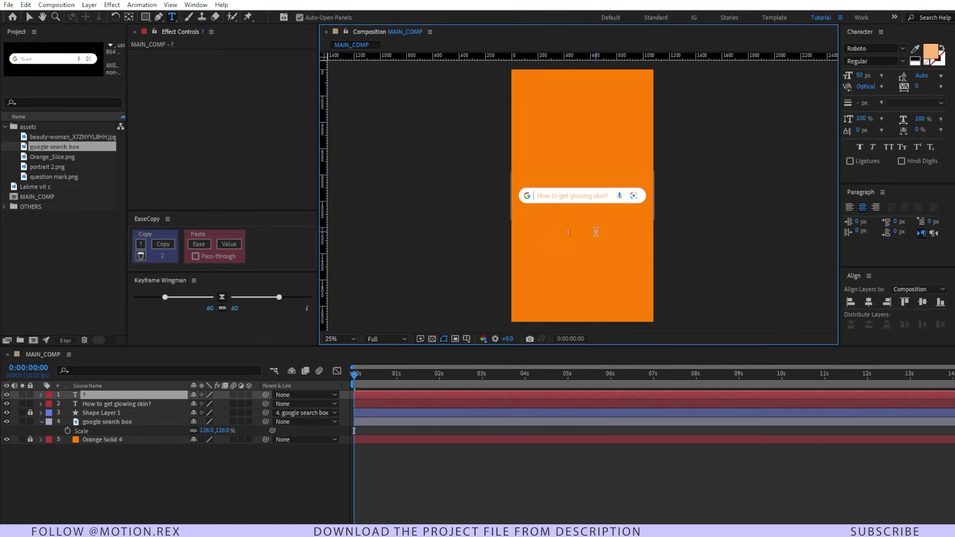
pyautogui.hotkey('ctrl', 'a')
pyautogui.moveTo(860, 76); pyautogui.dragTo(879, 77)
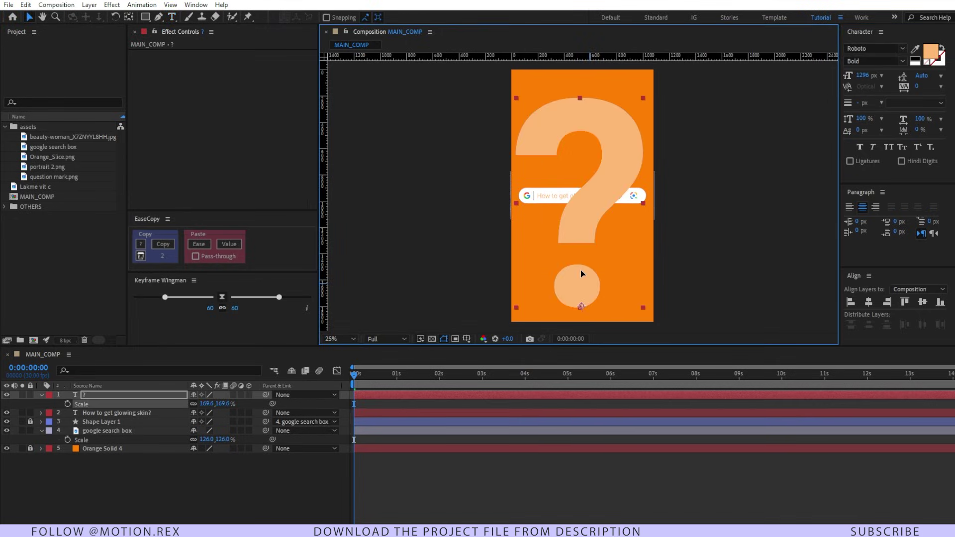
# Step: Move the "?" layer below the google search box layer, directly above the orange solid
pyautogui.click(111, 411)
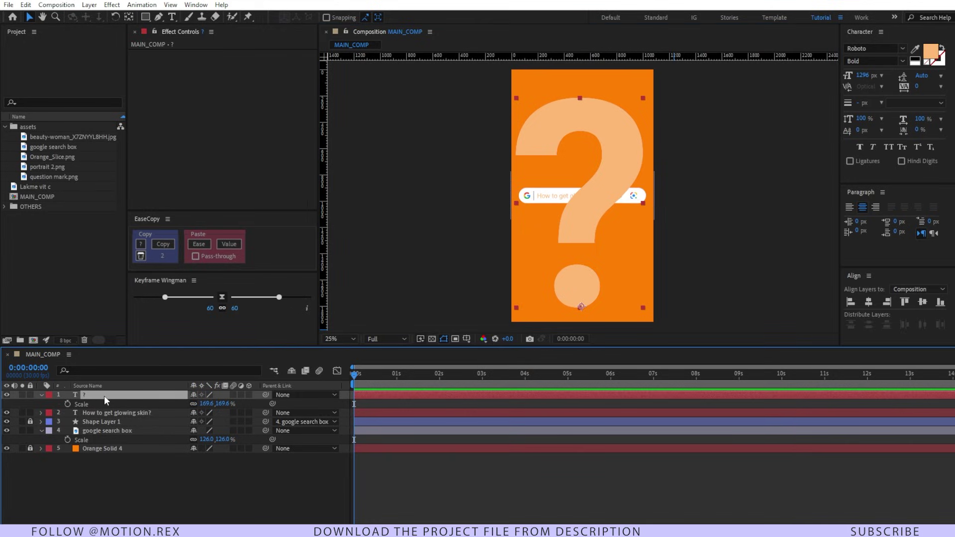
pyautogui.moveTo(104, 395); pyautogui.dragTo(103, 438)
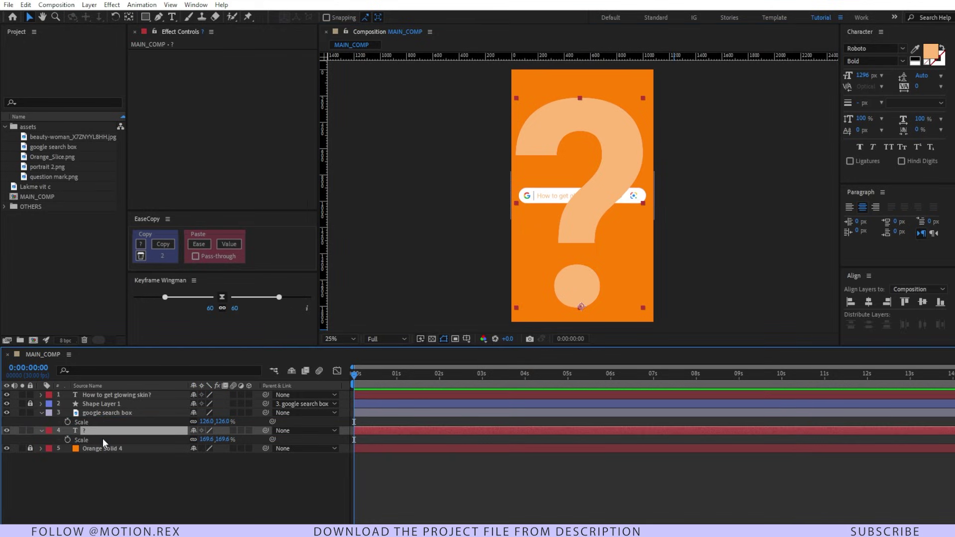
pyautogui.click(122, 471)
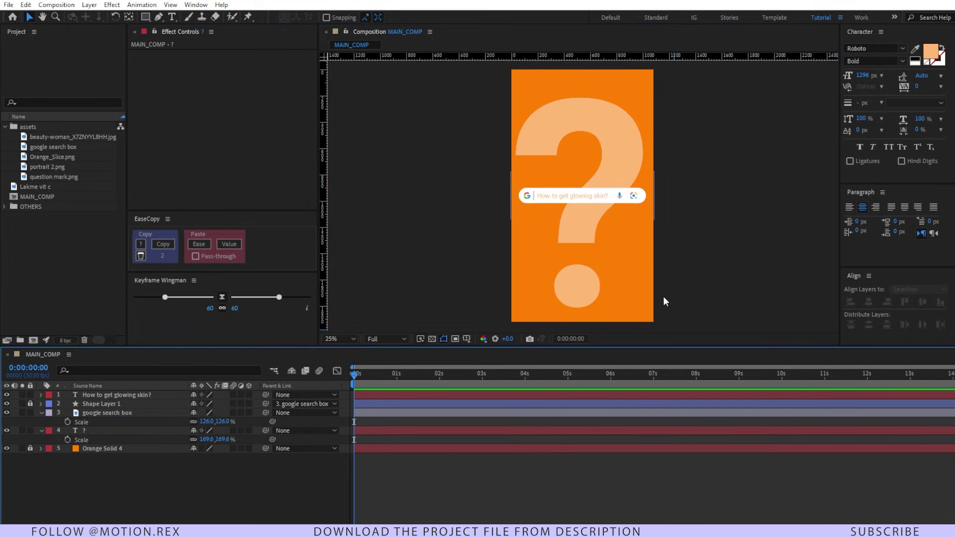
# Step: Add scale and rotation keyframes to the "?" layer and shift them to slightly past half a second
pyautogui.click(590, 290)
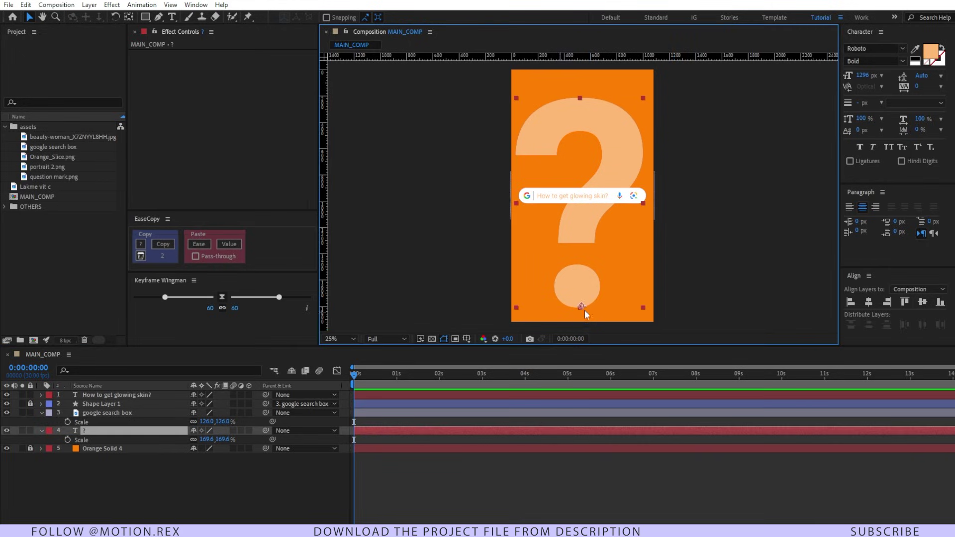
pyautogui.click(102, 434)
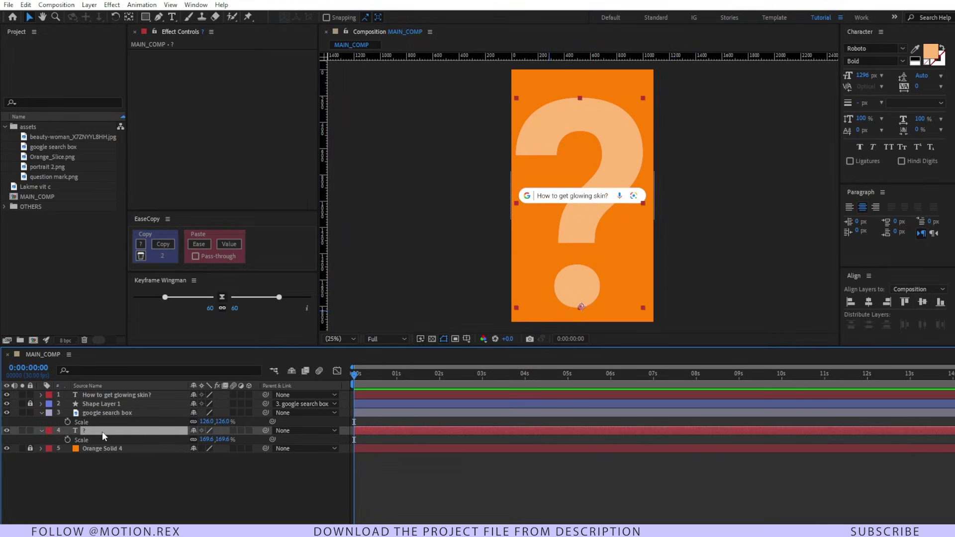
pyautogui.hotkey('alt', 'shift', 's')
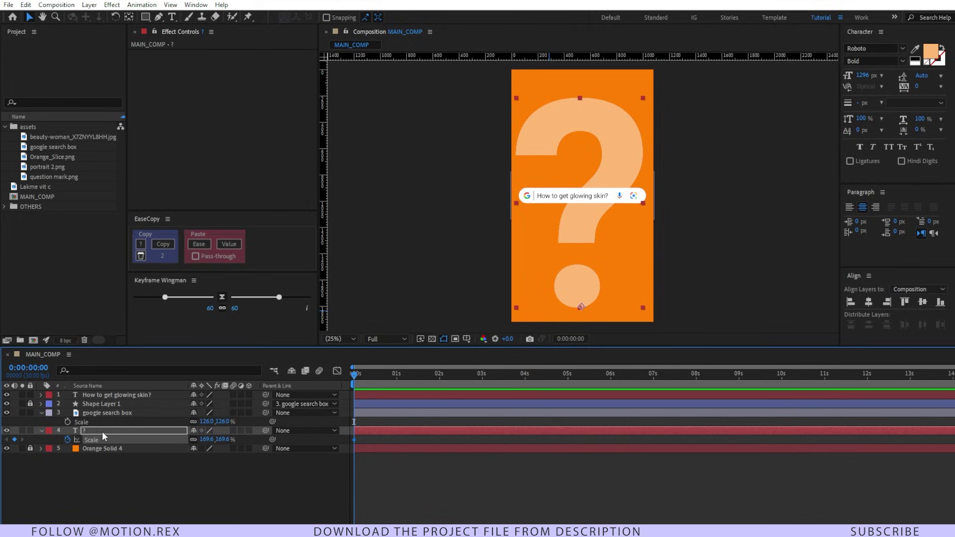
pyautogui.hotkey('alt', 'shift', 'r')
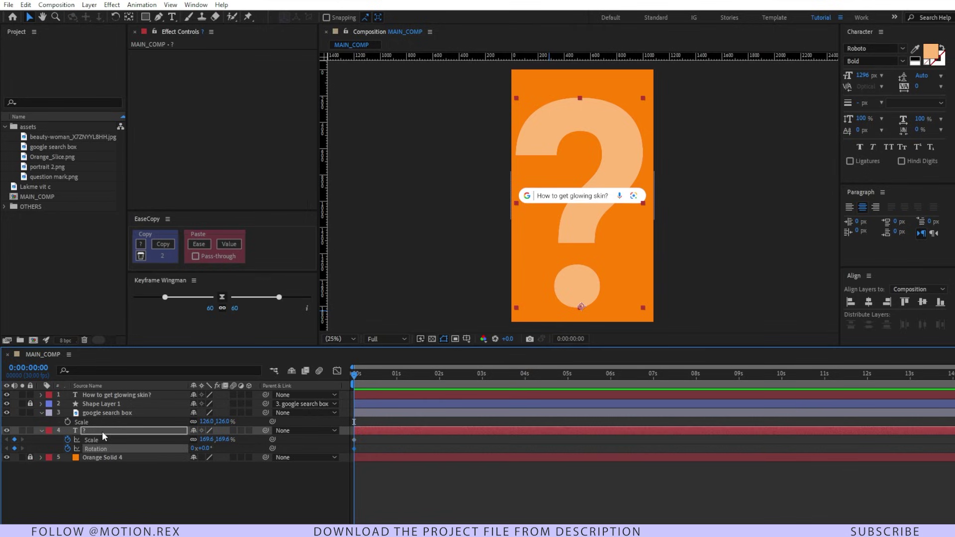
pyautogui.moveTo(364, 437)
pyautogui.mouseDown()
pyautogui.moveTo(352, 443)
pyautogui.moveTo(389, 443)
pyautogui.moveTo(379, 445)
pyautogui.mouseUp()
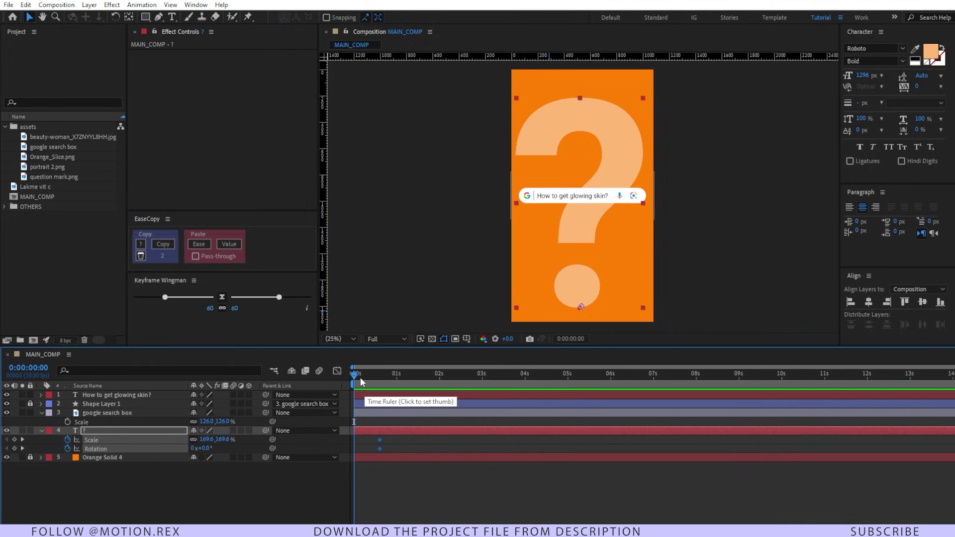
# Step: At the first frame, set the "?" layer's rotation to -180° and scale to 0%, and preview the animation
pyautogui.click(209, 485)
pyautogui.write('-180')
pyautogui.press('Return')
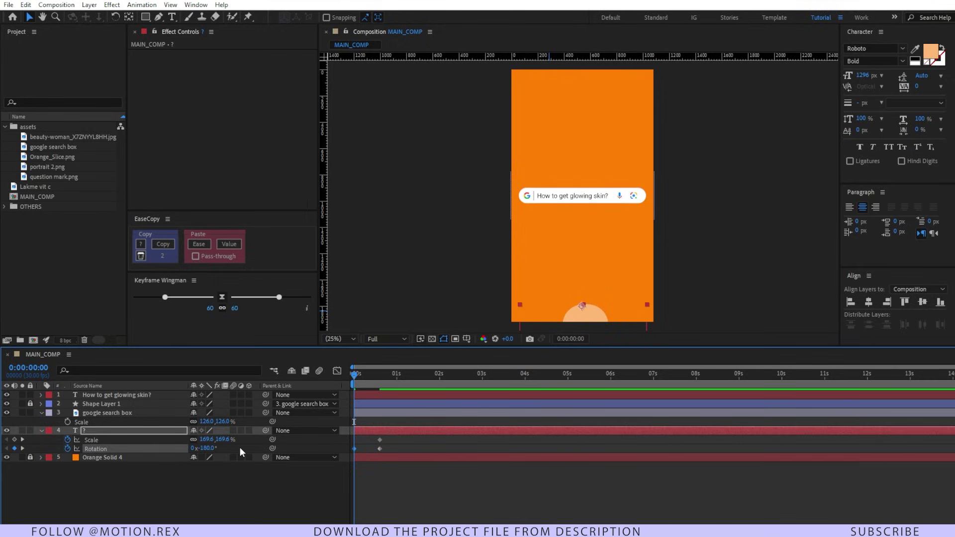
pyautogui.click(222, 440)
pyautogui.write('0')
pyautogui.press('Return')
pyautogui.press('space')
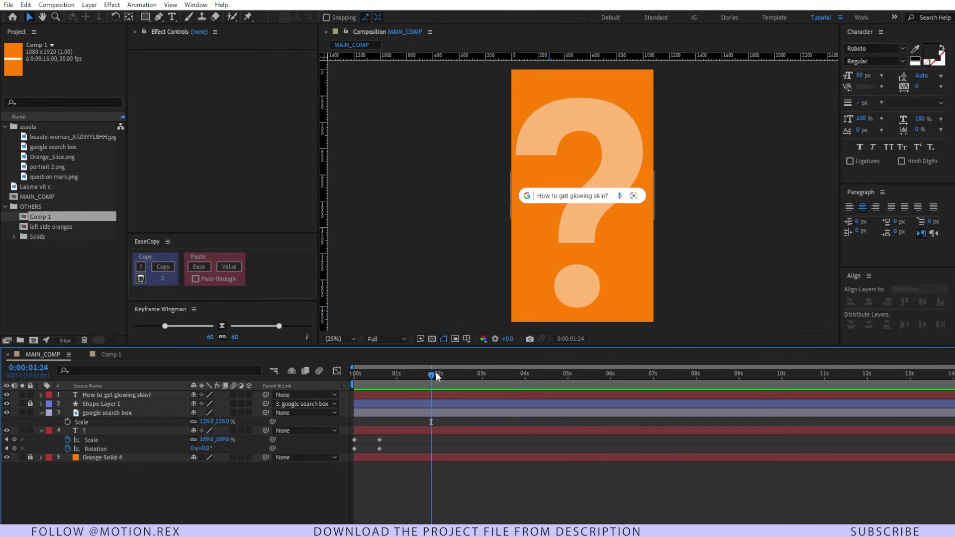
# Step: Add holding scale and rotation keyframes to the "?" layer at 0:00:02:00
pyautogui.moveTo(437, 377); pyautogui.dragTo(439, 383)
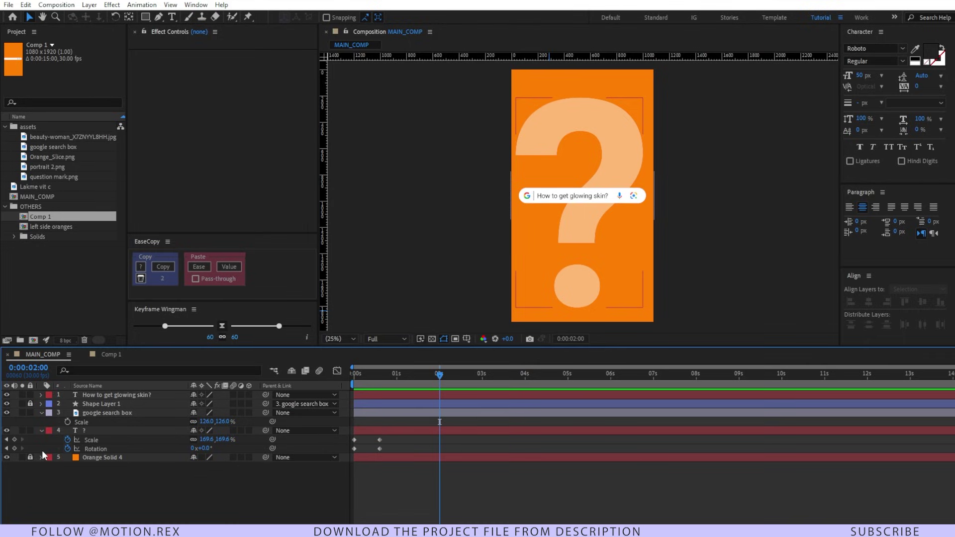
pyautogui.click(14, 448)
pyautogui.click(14, 439)
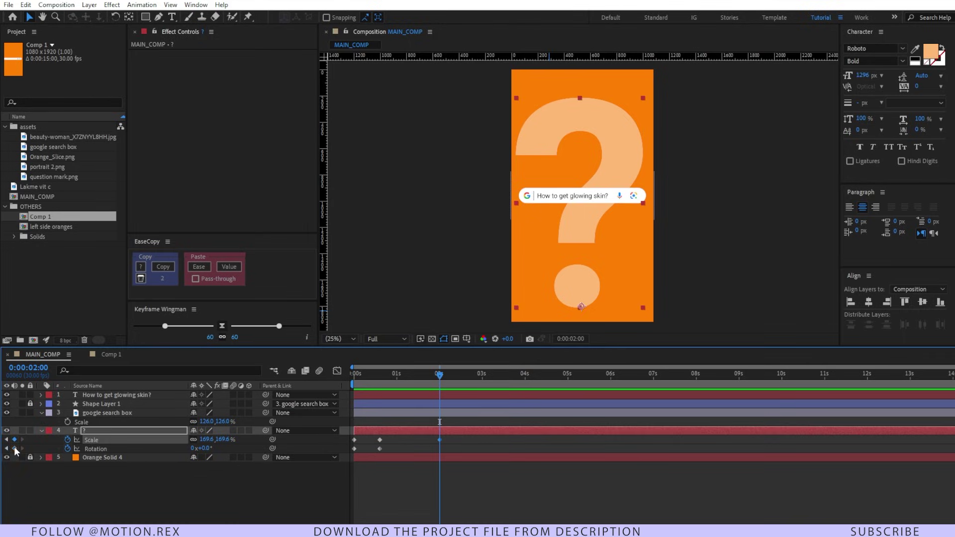
# Step: At 0:00:02:20, set the "?" layer's rotation to 90° and its scale to 0%
pyautogui.moveTo(445, 377); pyautogui.dragTo(473, 377)
pyautogui.click(439, 449)
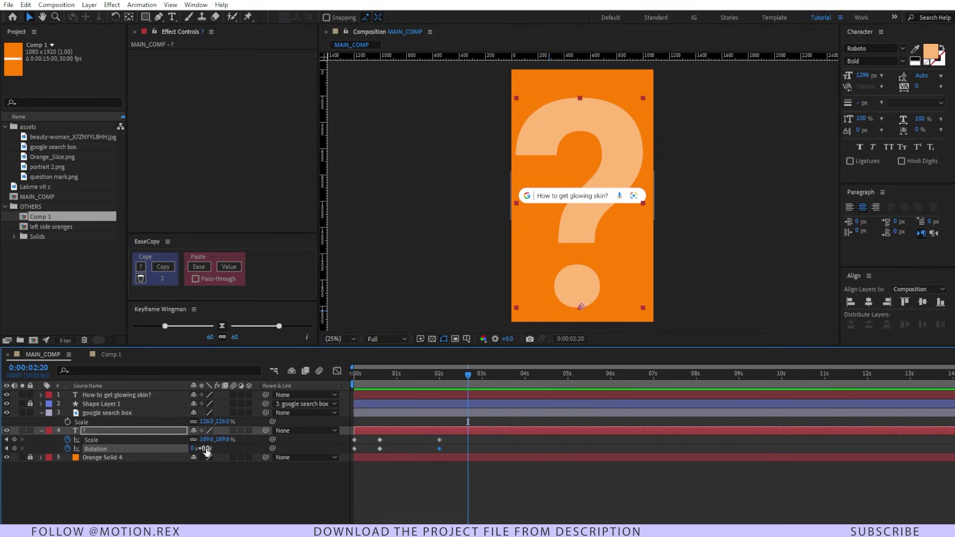
pyautogui.moveTo(206, 449); pyautogui.dragTo(249, 448)
pyautogui.click(205, 449)
pyautogui.write('90')
pyautogui.press('Return')
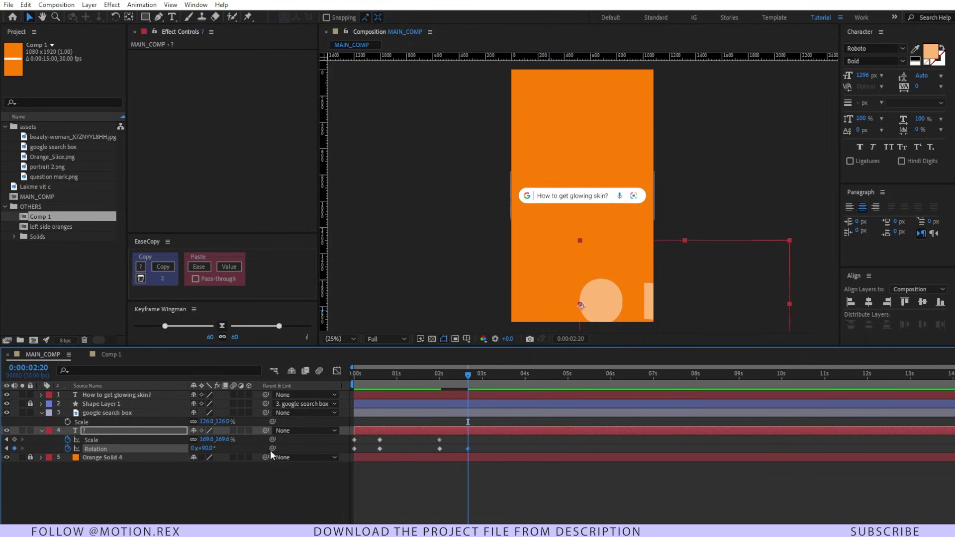
pyautogui.click(225, 442)
pyautogui.write('0')
pyautogui.press('Return')
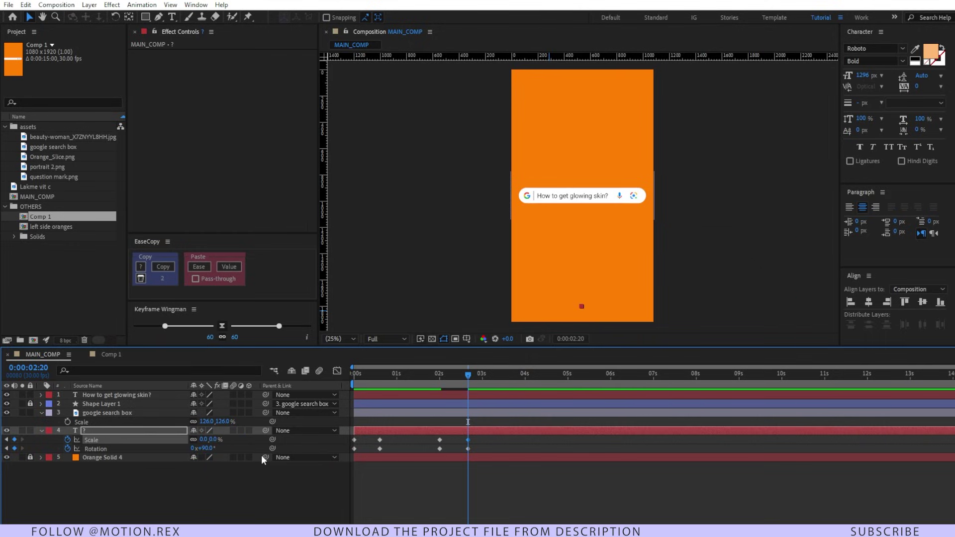
# Step: End the work area at 0:00:03:03 and preview the question mark animation
pyautogui.click(485, 376)
pyautogui.press('n')
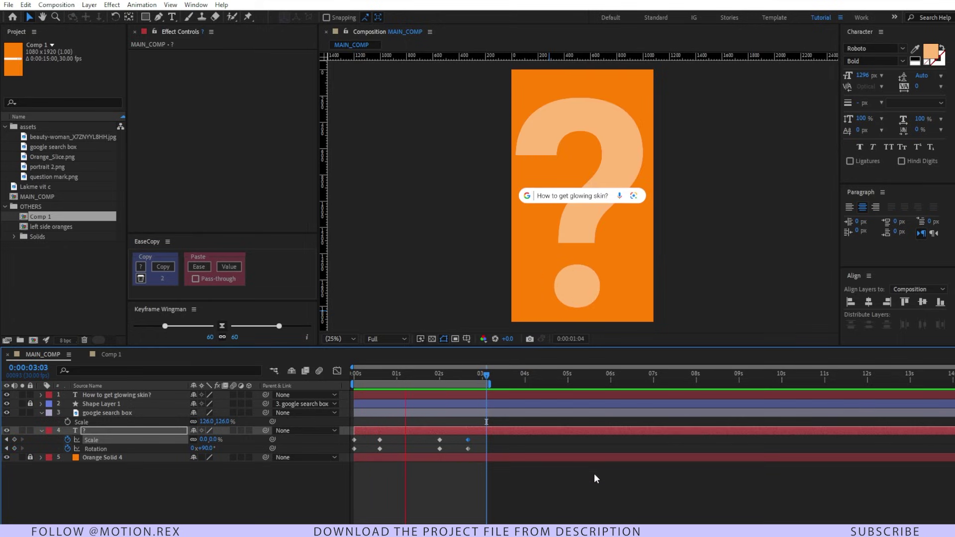
pyautogui.press('space')
# Step: Set the "?" layer's final rotation keyframe to 180° and preview the animation from the first frame
pyautogui.click(206, 449)
pyautogui.write('180')
pyautogui.press('Return')
pyautogui.press('space')
pyautogui.press('Home')
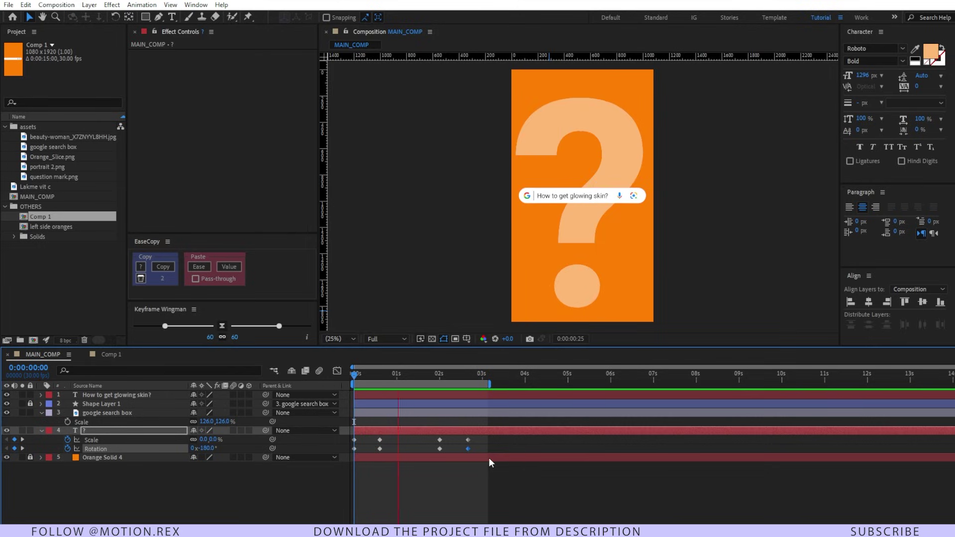
# Step: Apply a 65 ease with Keyframe Wingman to the "?" layer's first two pairs of scale and rotation keyframes
pyautogui.click(474, 460)
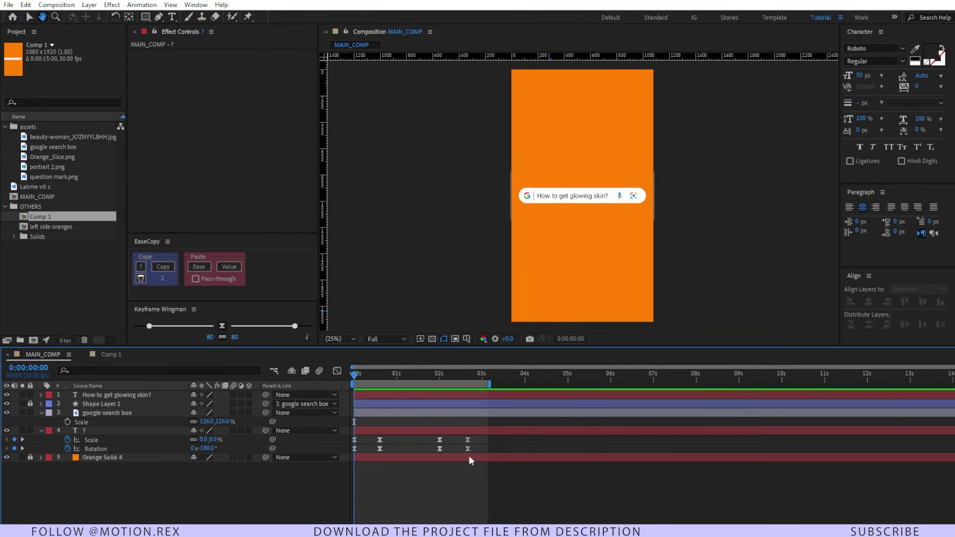
pyautogui.click(434, 374)
pyautogui.moveTo(393, 439); pyautogui.dragTo(339, 455)
pyautogui.click(206, 338)
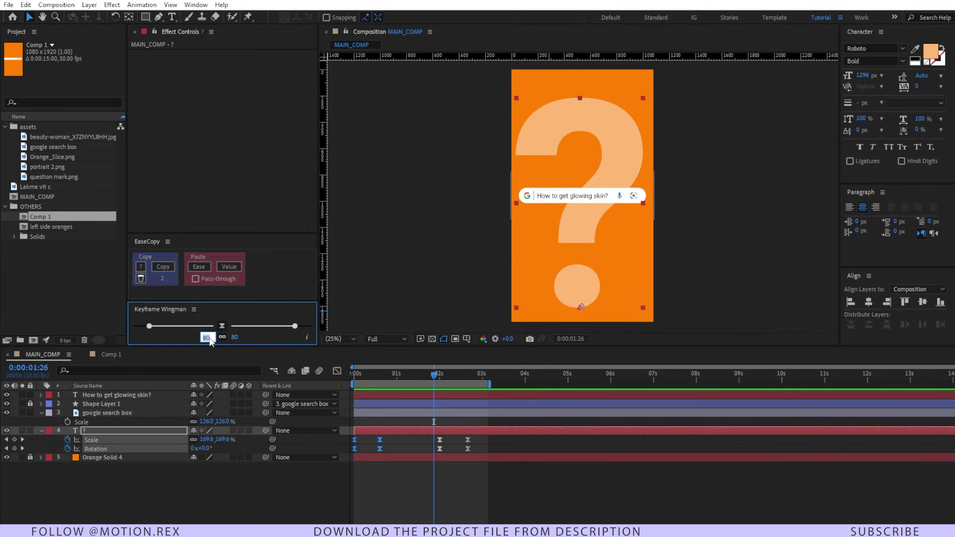
pyautogui.write('65')
pyautogui.press('Return')
# Step: Apply the 65 ease to the "?" layer's last two pairs of scale and rotation keyframes, and preview from the start
pyautogui.moveTo(429, 438); pyautogui.dragTo(485, 454)
pyautogui.click(221, 326)
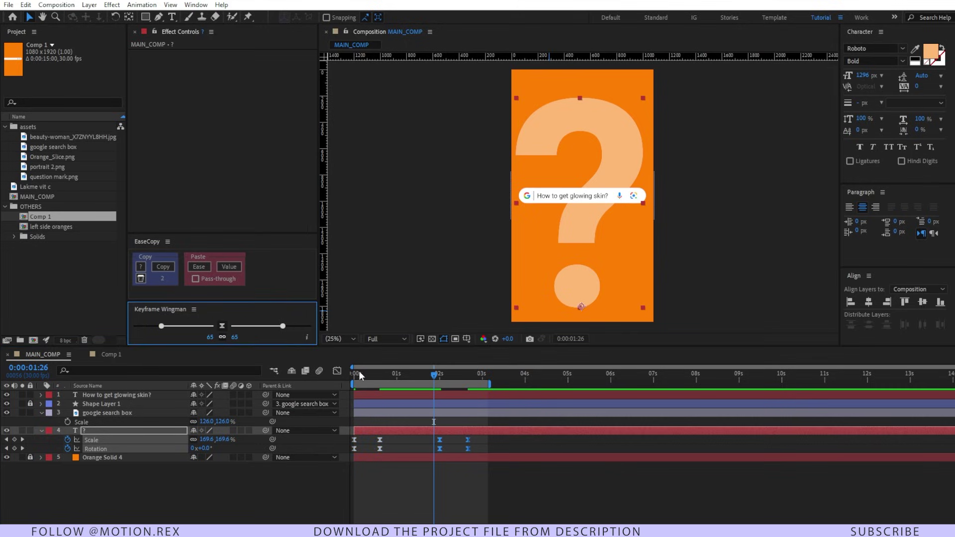
pyautogui.press('Home')
pyautogui.click(377, 473)
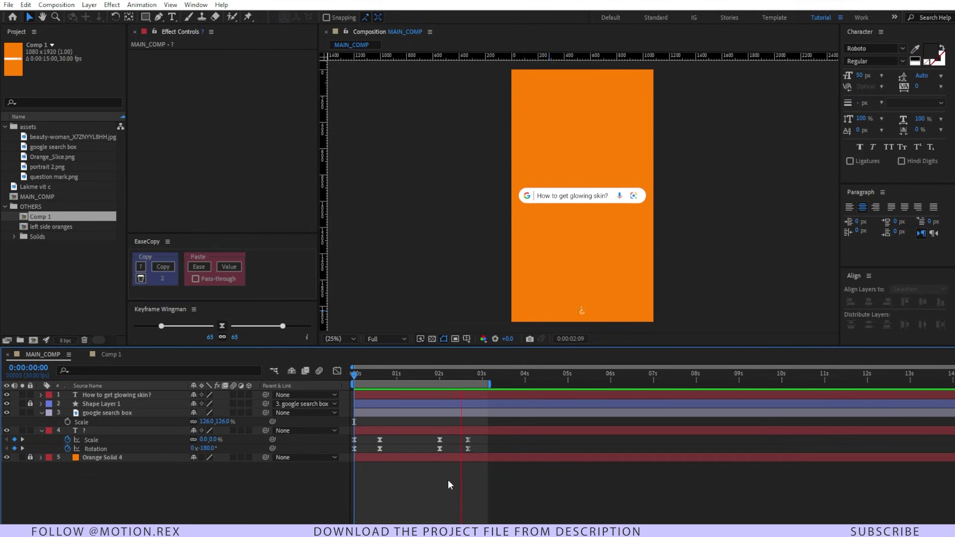
pyautogui.press('space')
pyautogui.press('.')
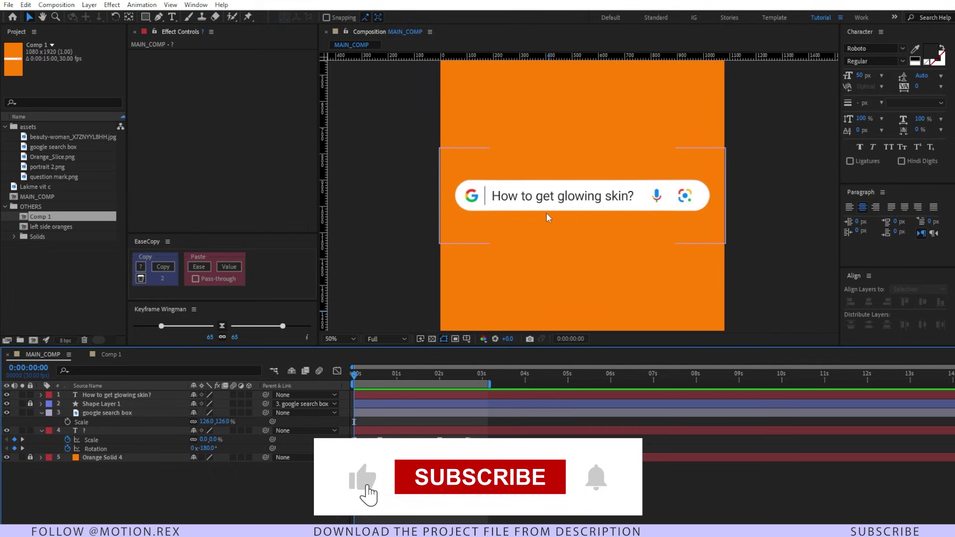
# Step: Apply the Typewriter preset to the "How to get glowing skin?" text at the first frame and reveal its keyframes
pyautogui.click(377, 396)
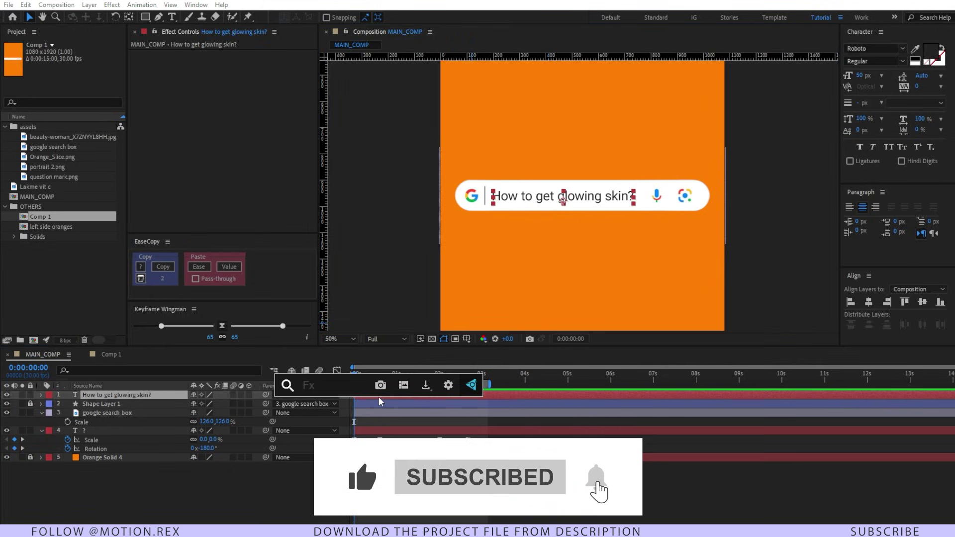
pyautogui.hotkey('ctrl', 'space')
pyautogui.write('ty')
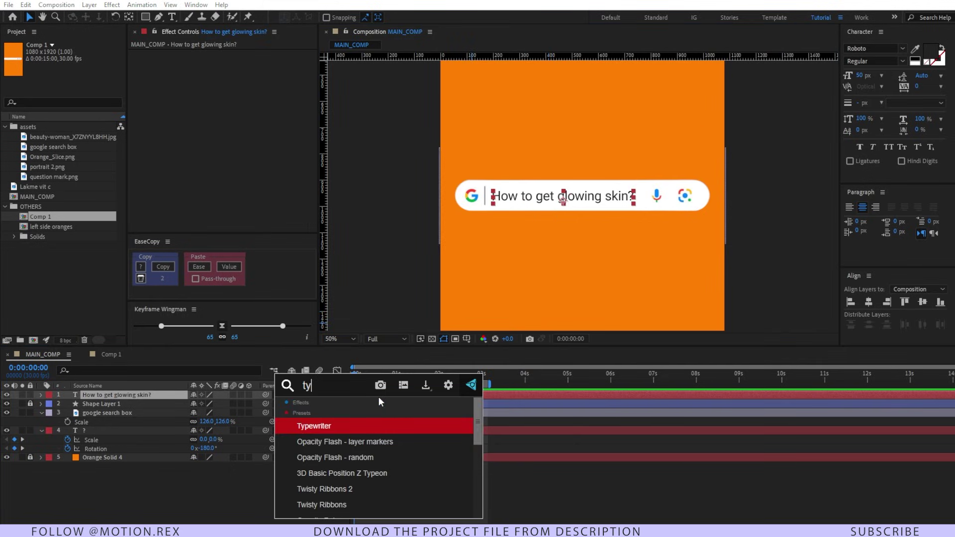
pyautogui.click(346, 425)
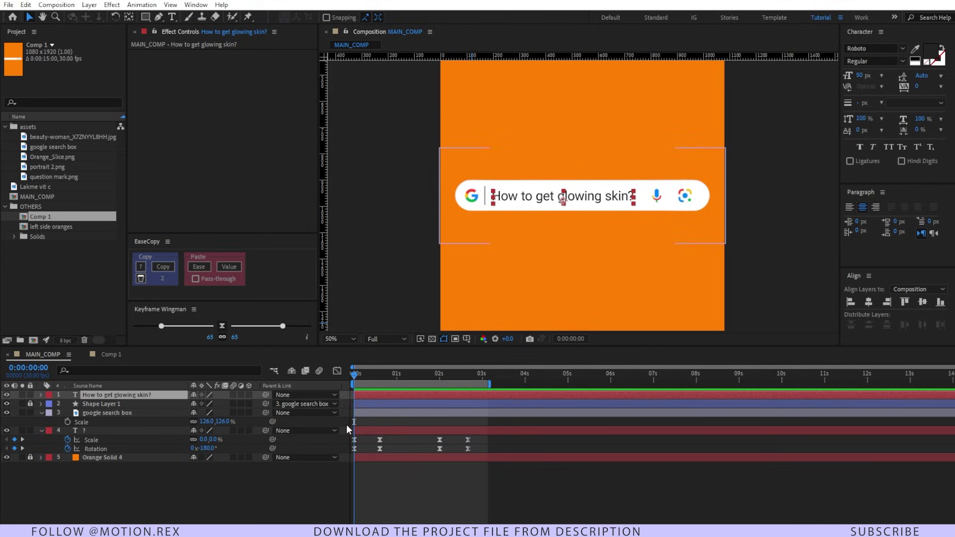
pyautogui.press('u')
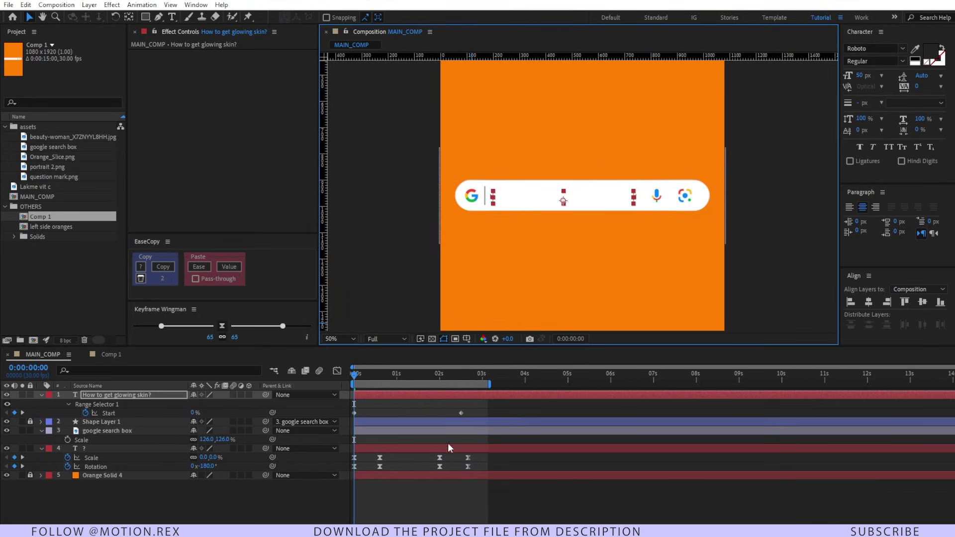
# Step: Move the typewriter effect's ending Start keyframe to slightly past 2 seconds and preview the text reveal
pyautogui.moveTo(460, 413); pyautogui.dragTo(443, 414)
pyautogui.click(464, 412)
pyautogui.press('space')
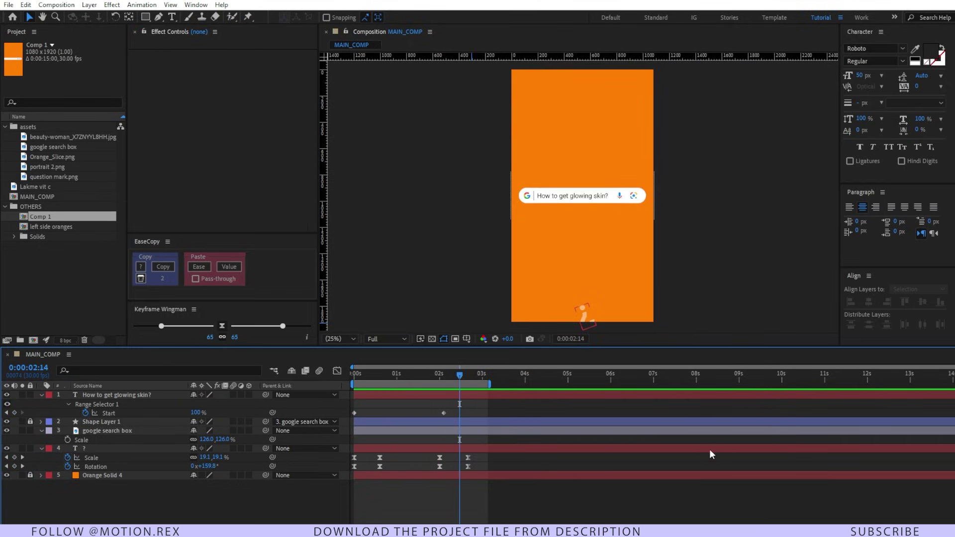
# Step: Add a position keyframe to the google search box layer at 0:00:02:16
pyautogui.moveTo(459, 374)
pyautogui.mouseDown()
pyautogui.moveTo(436, 374)
pyautogui.moveTo(462, 374)
pyautogui.mouseUp()
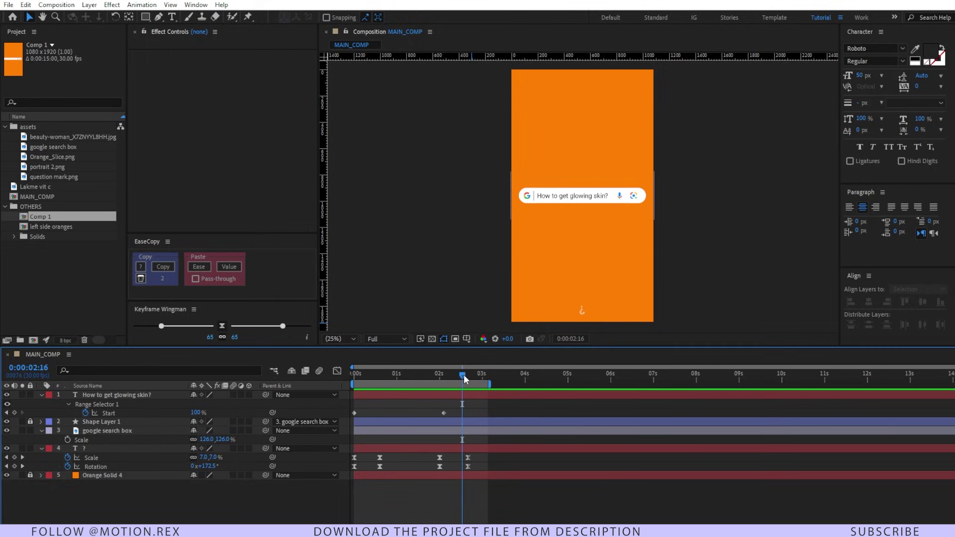
pyautogui.click(461, 432)
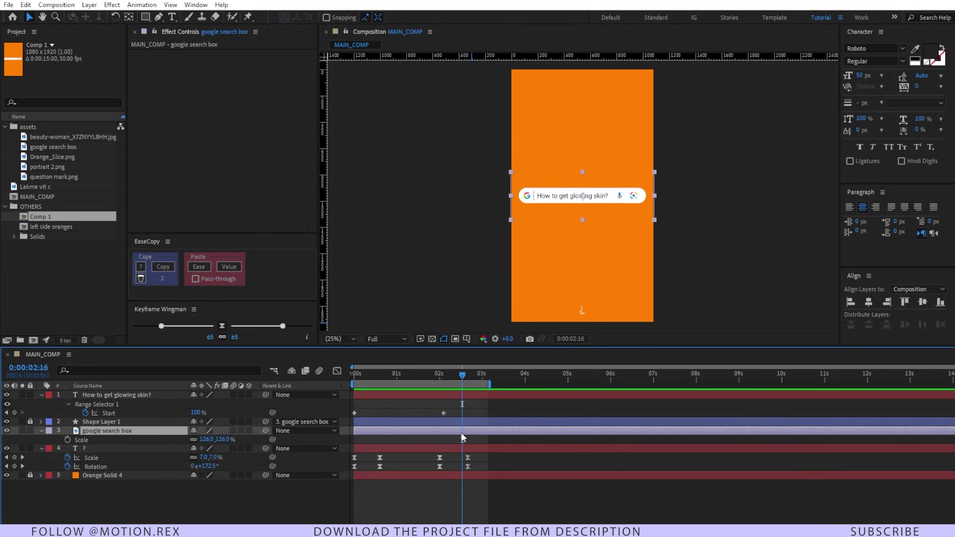
pyautogui.hotkey('alt', 'shift', 'p')
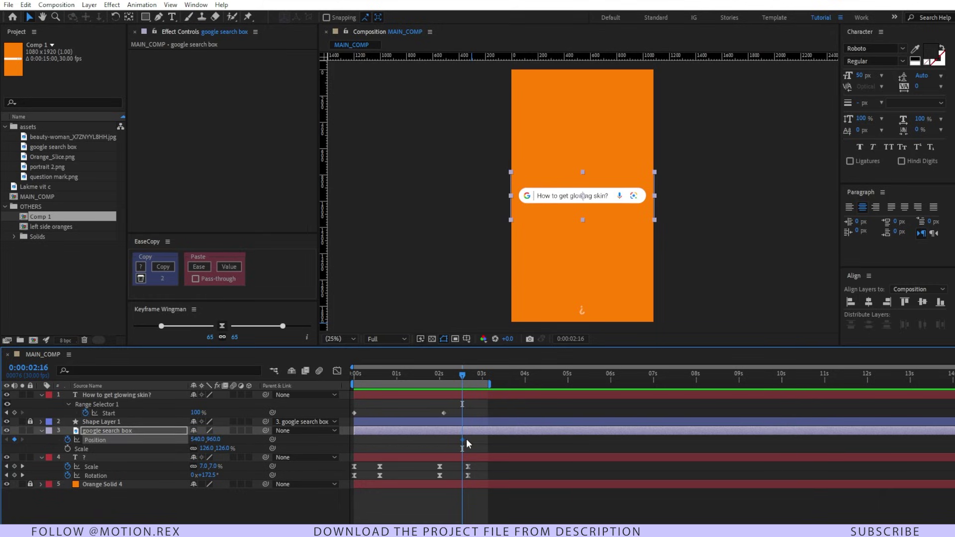
pyautogui.press('pagedown')
pyautogui.press('pagedown')
pyautogui.press('pagedown')
pyautogui.press('pagedown')
pyautogui.press('pagedown')
pyautogui.press('pagedown')
pyautogui.press('pagedown')
pyautogui.press('pagedown')
pyautogui.click(173, 432)
pyautogui.moveTo(470, 382); pyautogui.dragTo(462, 380)
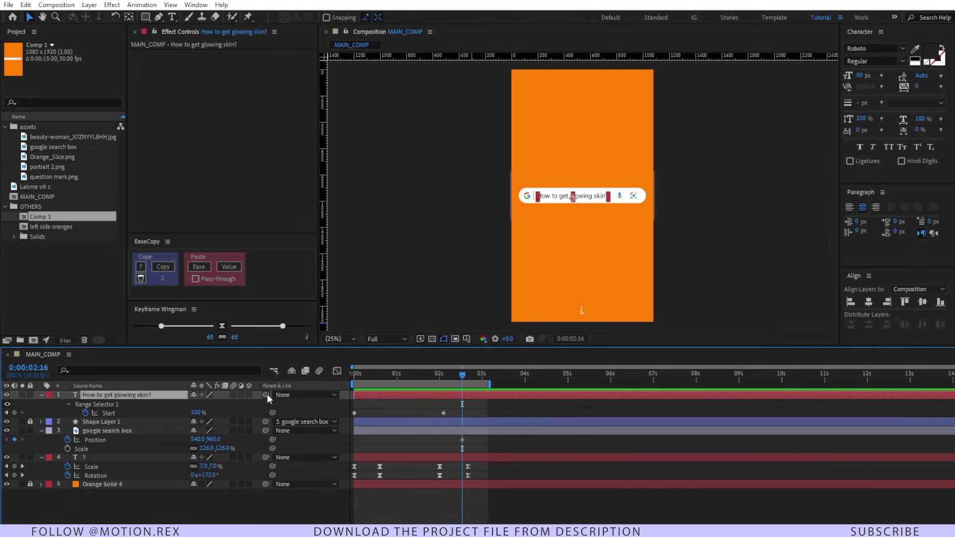
# Step: Parent the search text to the google search box layer, and set the search box's position to 540, 323 at 0:00:02:27
pyautogui.moveTo(265, 395); pyautogui.dragTo(140, 437)
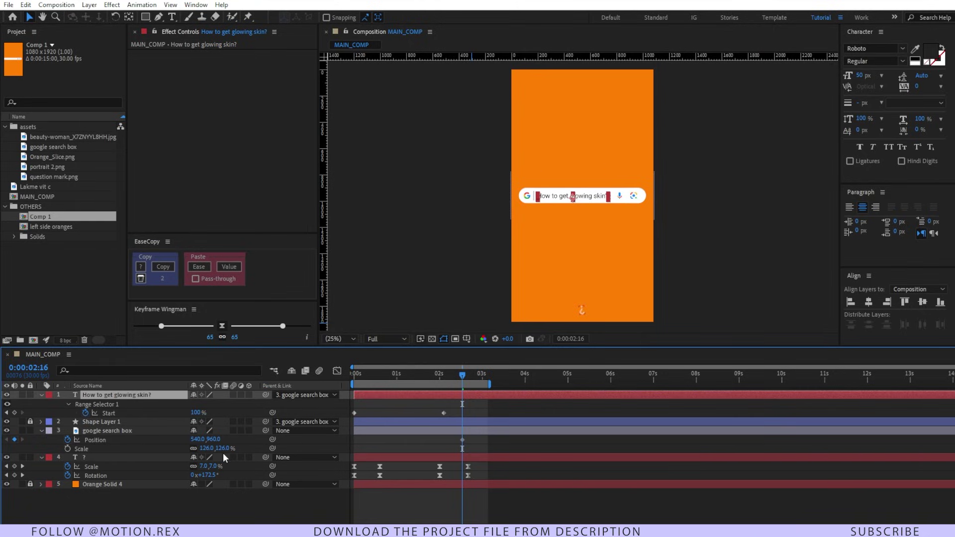
pyautogui.moveTo(470, 377); pyautogui.dragTo(478, 373)
pyautogui.moveTo(211, 440); pyautogui.dragTo(200, 440)
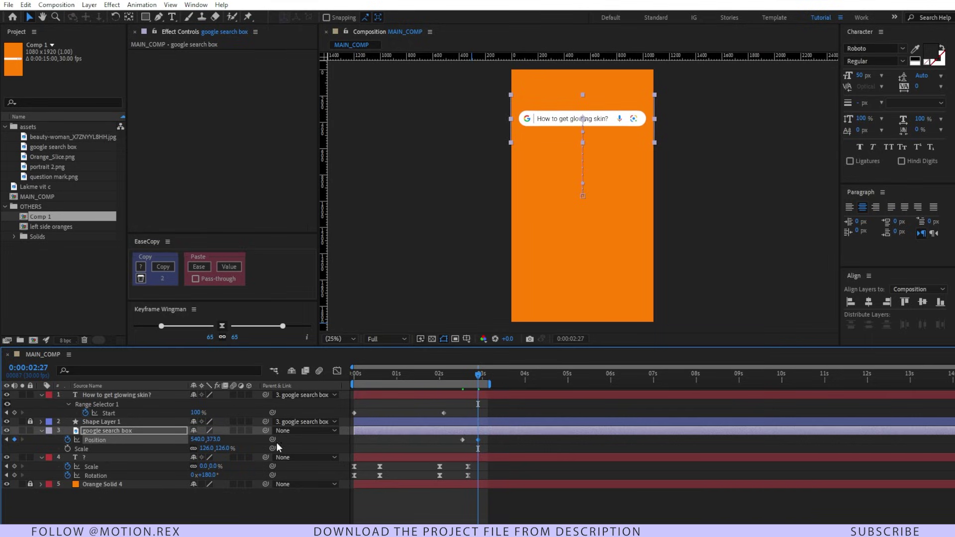
pyautogui.click(382, 512)
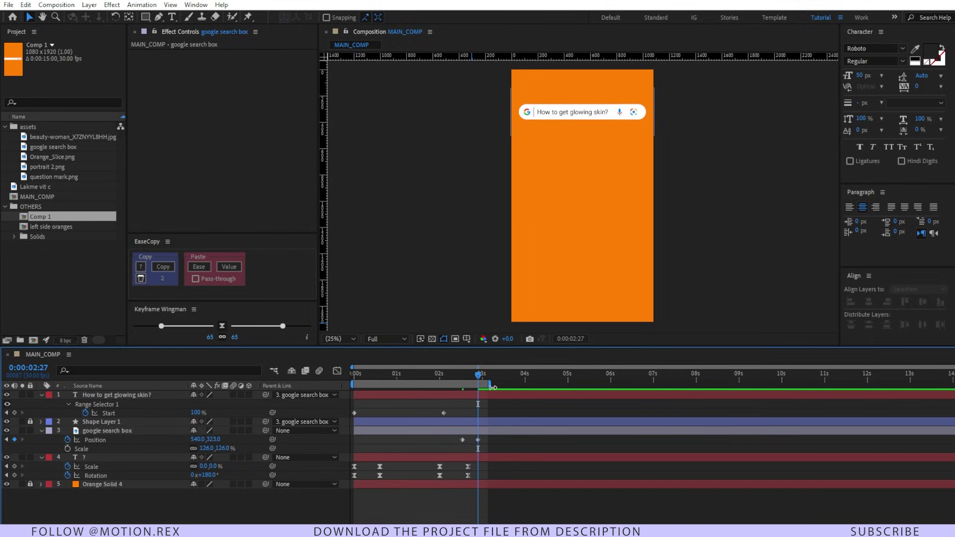
# Step: Extend the work area to slightly past 8 seconds and draw a white circle slightly wider than the frame below the search bar
pyautogui.moveTo(490, 384); pyautogui.dragTo(707, 384)
pyautogui.moveTo(146, 16); pyautogui.dragTo(196, 48)
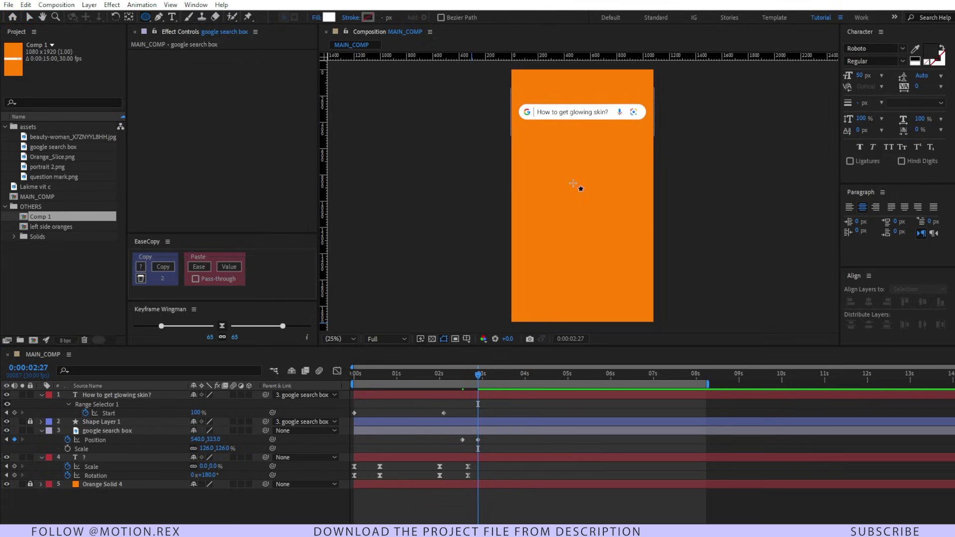
pyautogui.moveTo(542, 169)
pyautogui.mouseDown()
pyautogui.moveTo(642, 271)
pyautogui.moveTo(634, 285)
pyautogui.mouseUp()
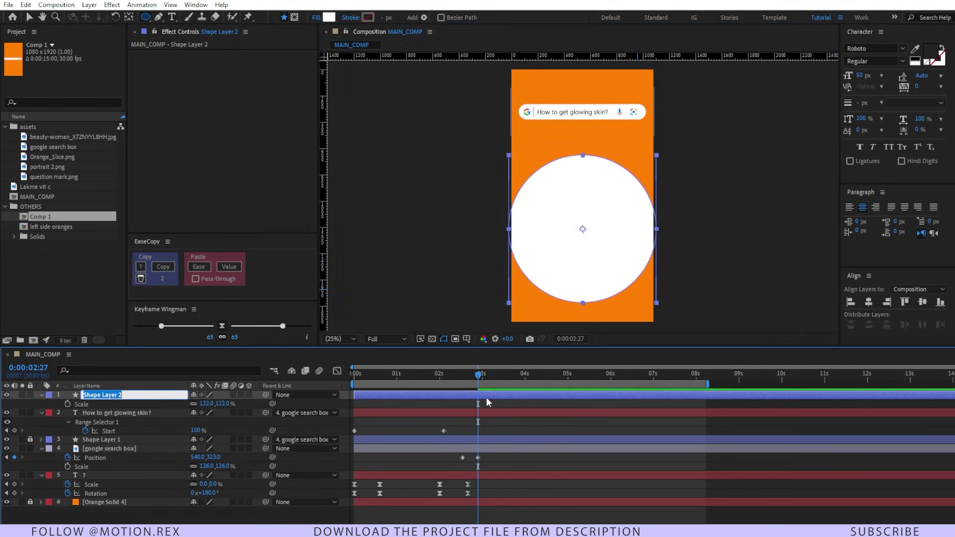
# Step: Rename the new shape layer "circle" and trim its start to about 0:00:02:16
pyautogui.write('circle')
pyautogui.press('Return')
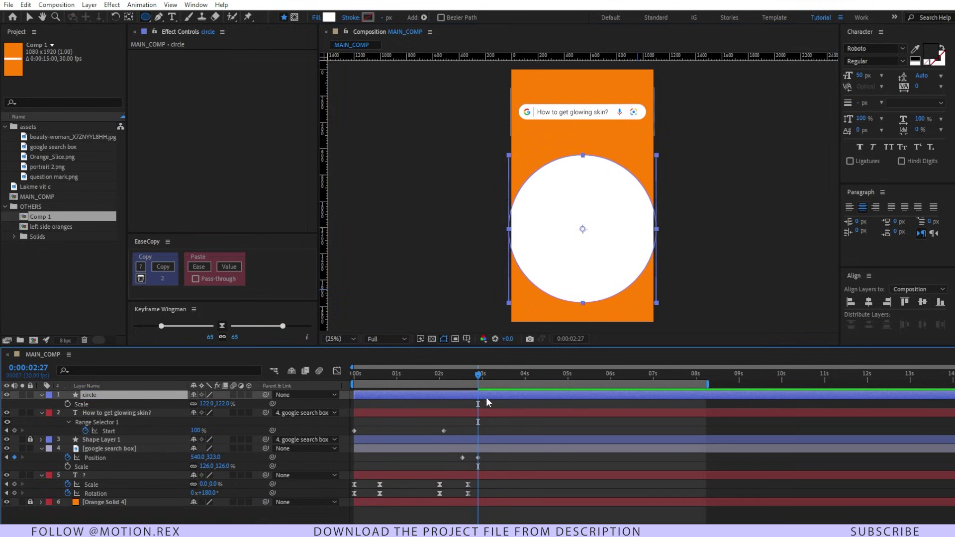
pyautogui.hotkey('alt', '[')
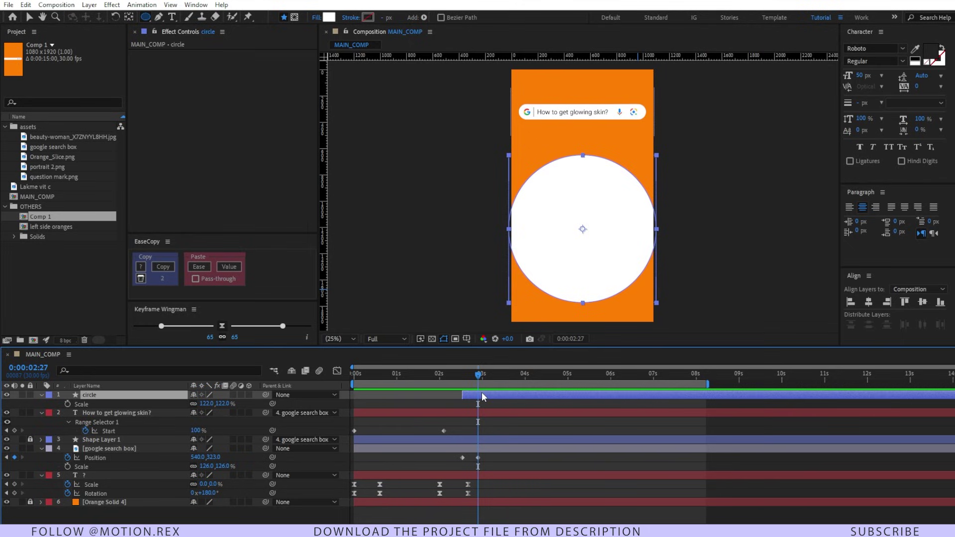
# Step: Keyframe the circle's scale from 0% at 0:00:02:27 to 122% at about 0:00:03:08, and preview the growth
pyautogui.hotkey('alt', 'shift', 's')
pyautogui.moveTo(476, 404); pyautogui.dragTo(492, 404)
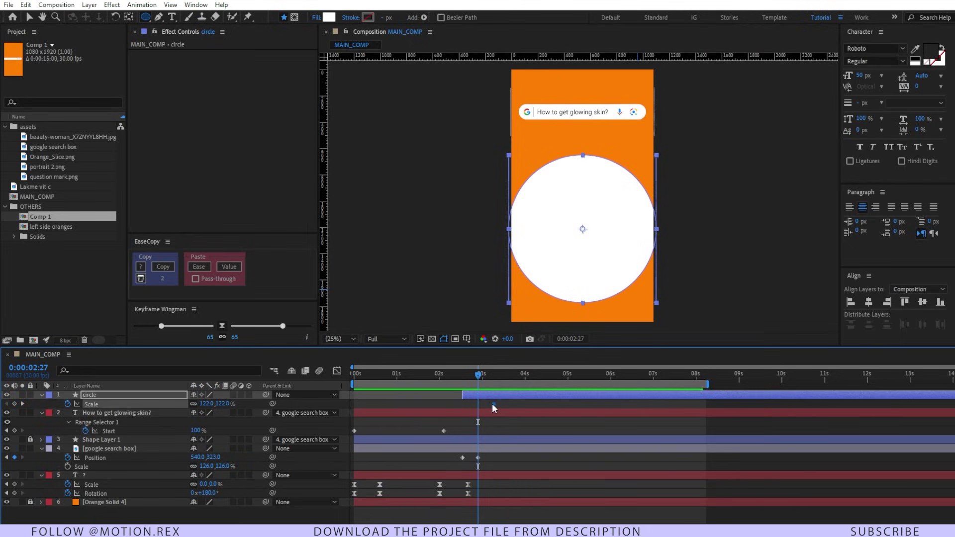
pyautogui.click(225, 403)
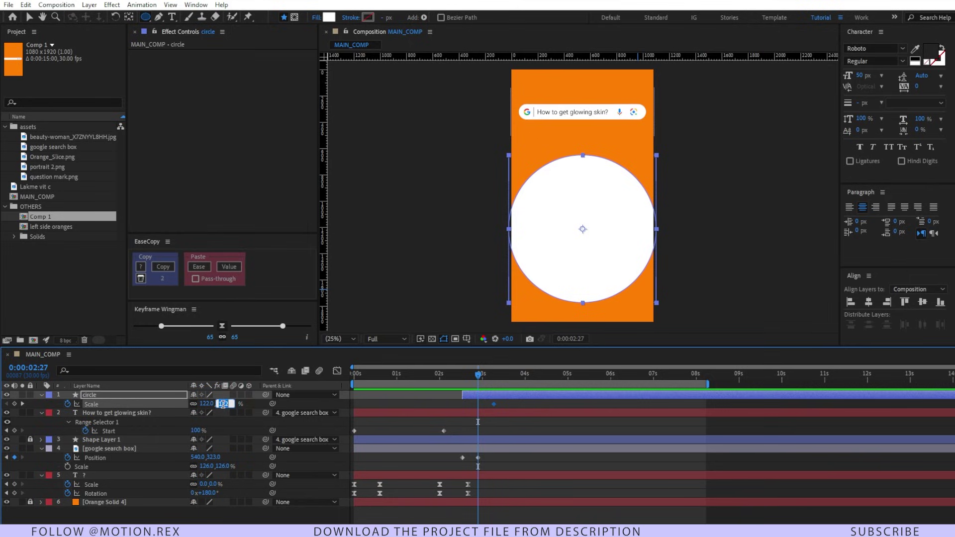
pyautogui.write('0')
pyautogui.press('Return')
pyautogui.hotkey('shift', 'pageup')
pyautogui.hotkey('shift', 'pageup')
pyautogui.hotkey('shift', 'pageup')
pyautogui.press('space')
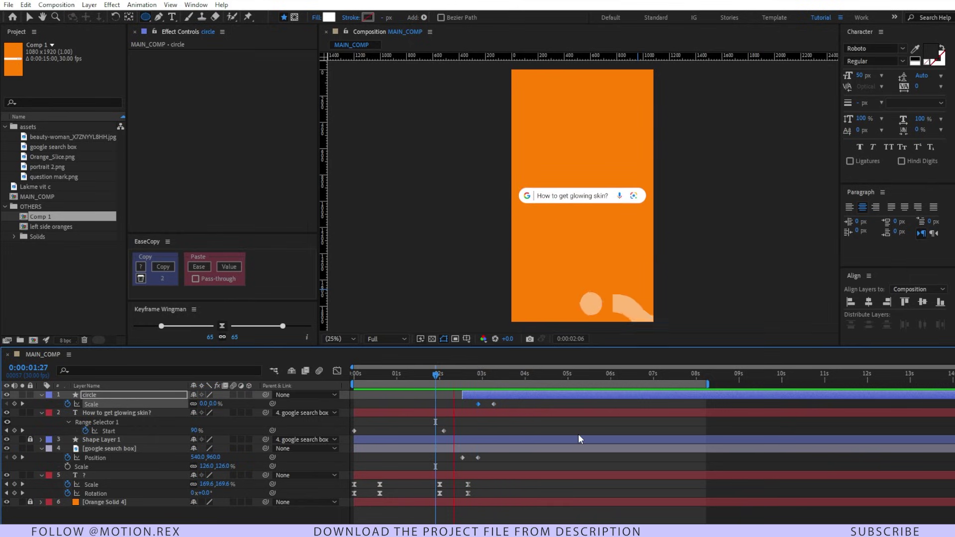
# Step: Slide the circle layer earlier so its scale-up begins at about 0:00:02:18, and preview the timing
pyautogui.moveTo(500, 399); pyautogui.dragTo(491, 394)
pyautogui.press('space')
pyautogui.press('space')
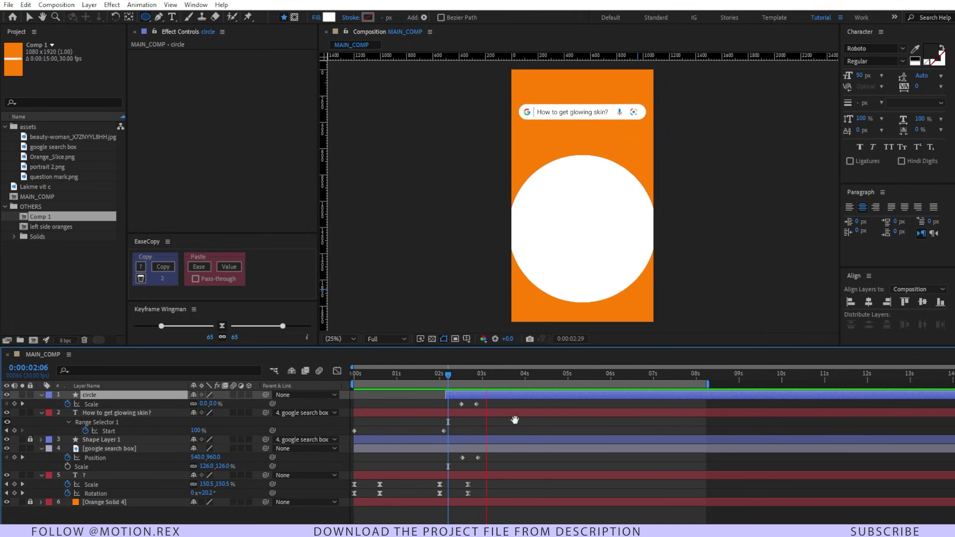
pyautogui.moveTo(467, 392); pyautogui.dragTo(472, 395)
pyautogui.click(454, 373)
pyautogui.press('space')
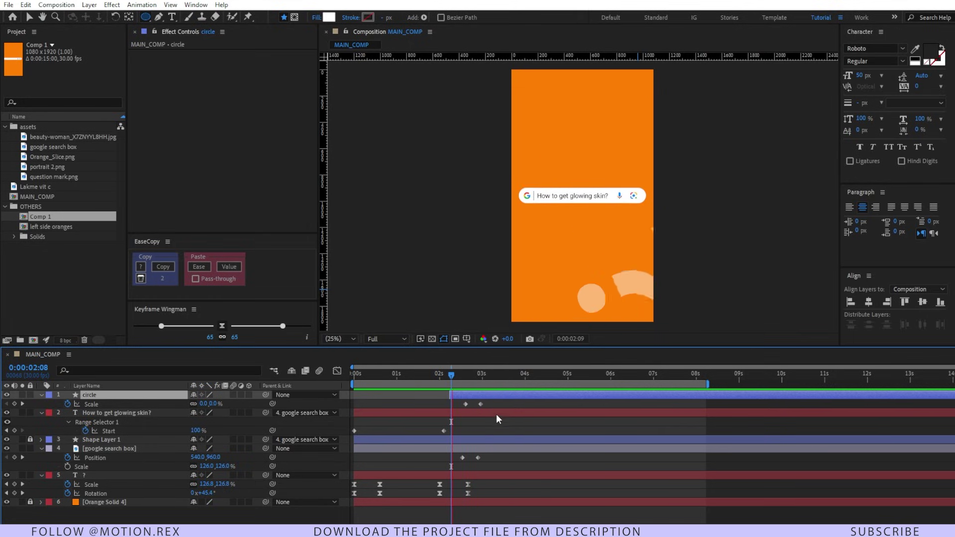
# Step: Apply the 65 ease to the circle's scale keyframes and the google search box's position keyframes, and preview the animation
pyautogui.moveTo(496, 415); pyautogui.dragTo(462, 400)
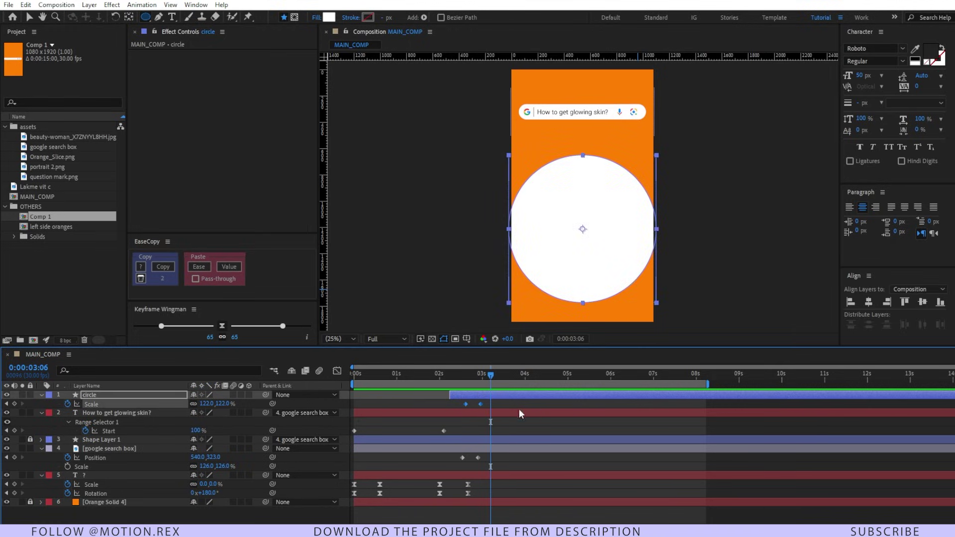
pyautogui.click(222, 326)
pyautogui.moveTo(485, 450); pyautogui.dragTo(439, 461)
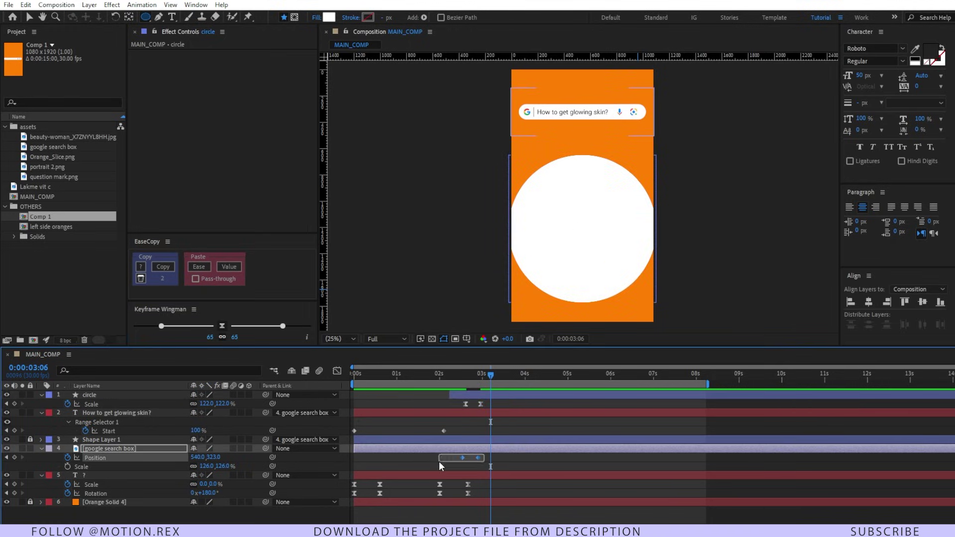
pyautogui.click(222, 326)
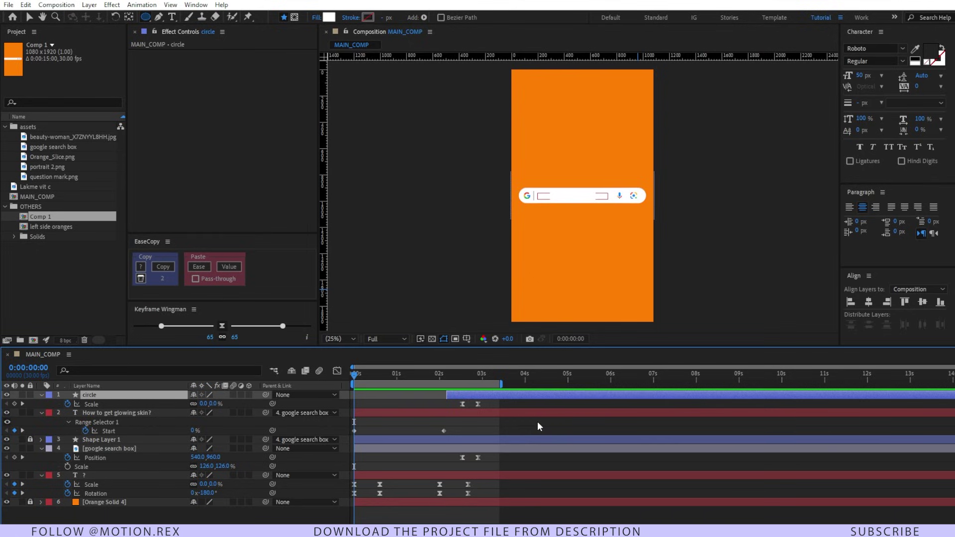
pyautogui.click(569, 461)
pyautogui.press('space')
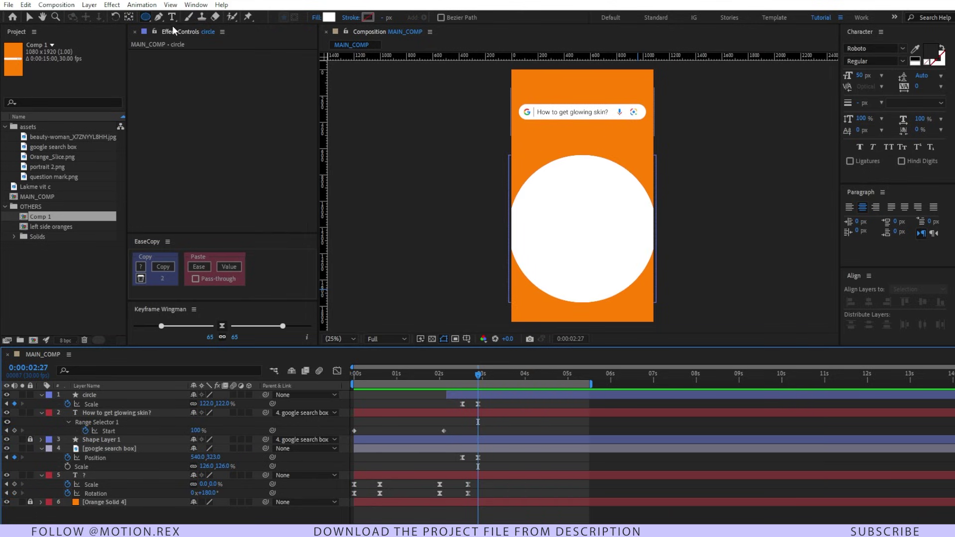
# Step: Add the text "Add the zing of VITAMIN C to your skincare routine with" on the white circle, and set "VITAMIN C" in Montserrat Black
pyautogui.click(172, 16)
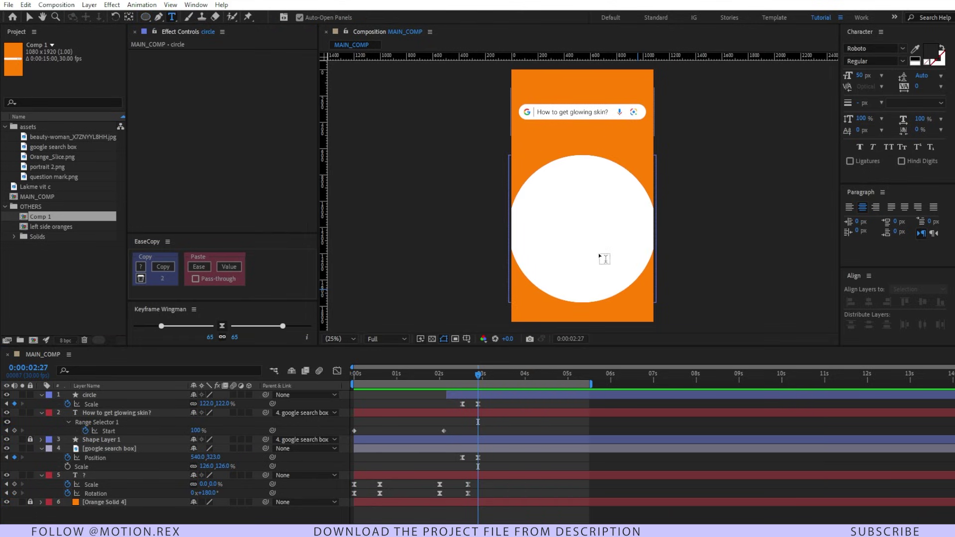
pyautogui.hotkey('ctrl', 'v')
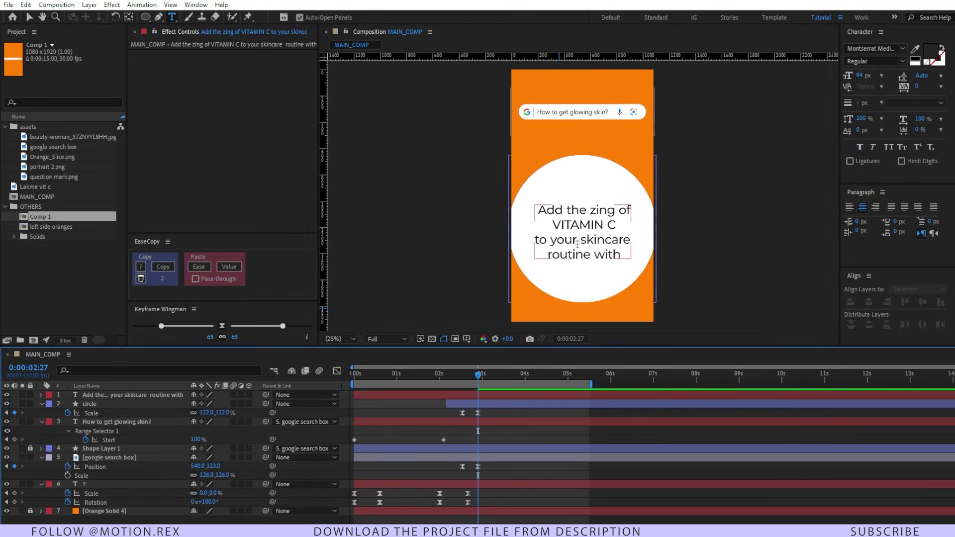
pyautogui.tripleClick(576, 224)
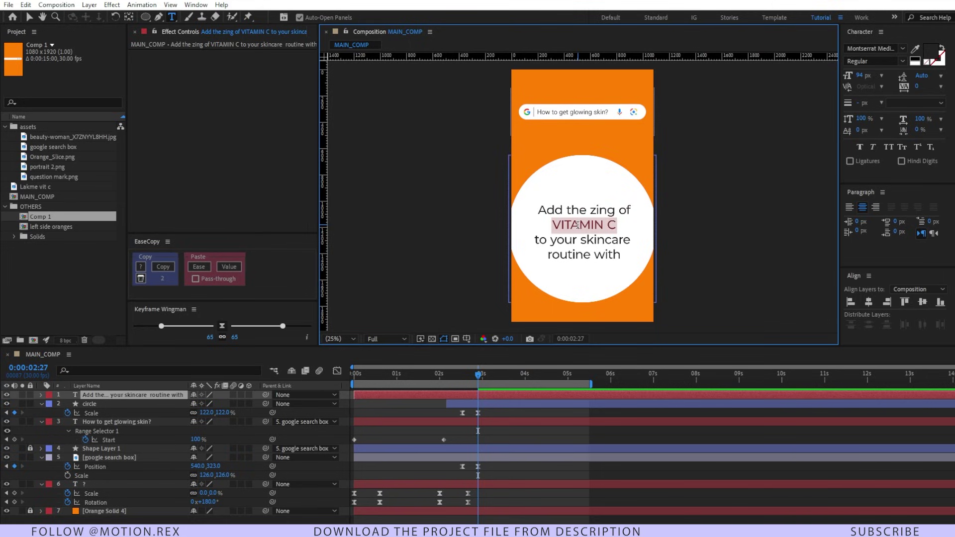
pyautogui.click(902, 48)
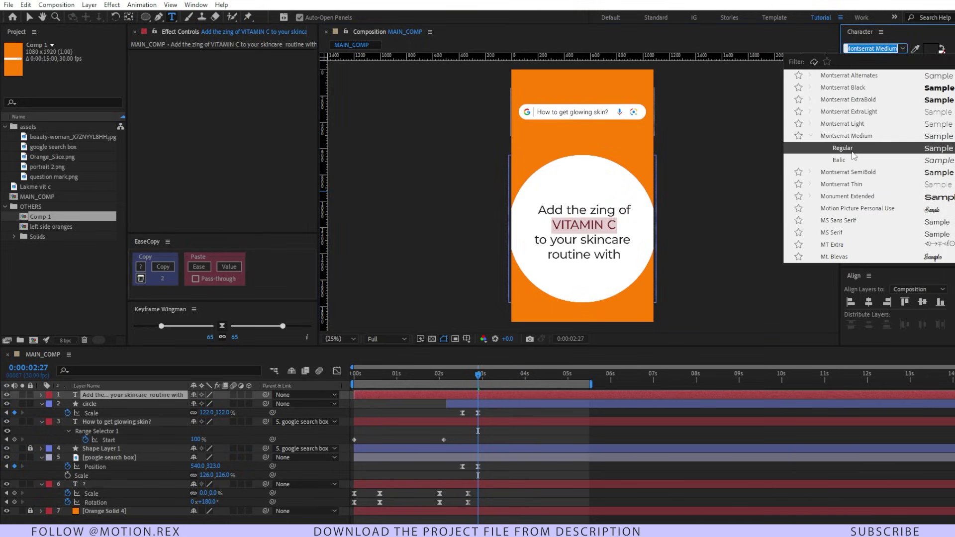
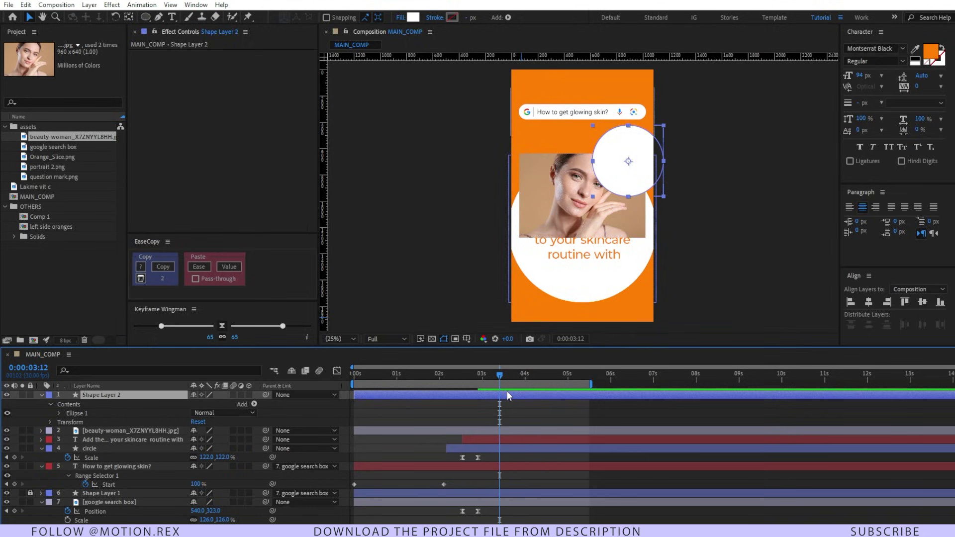
# Step: Rename the new ellipse shape layer above the woman's photo to "matte"
pyautogui.press('Return')
pyautogui.write('matte')
pyautogui.press('Return')
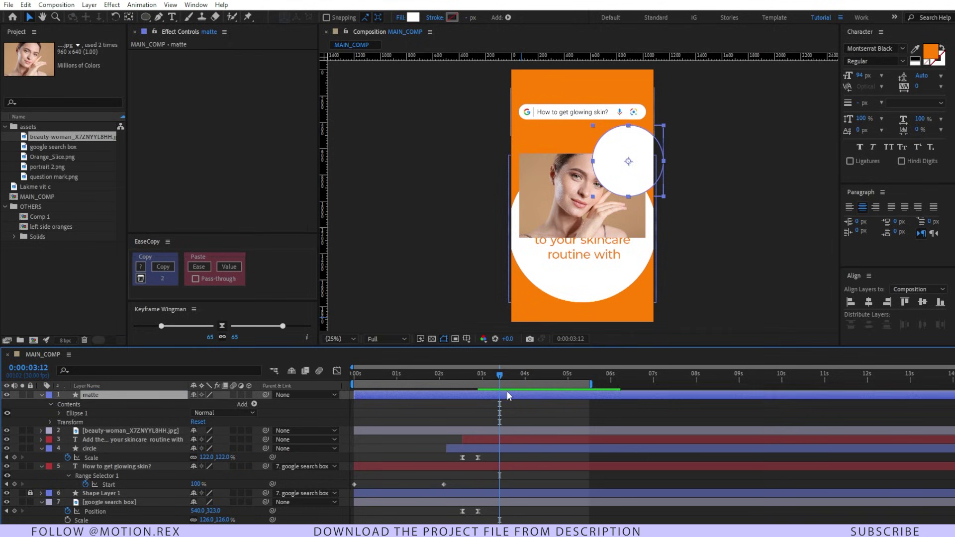
# Step: Use the matte layer as the woman photo's alpha track matte, and reposition the photo so her face fills the small circle
pyautogui.click(133, 430)
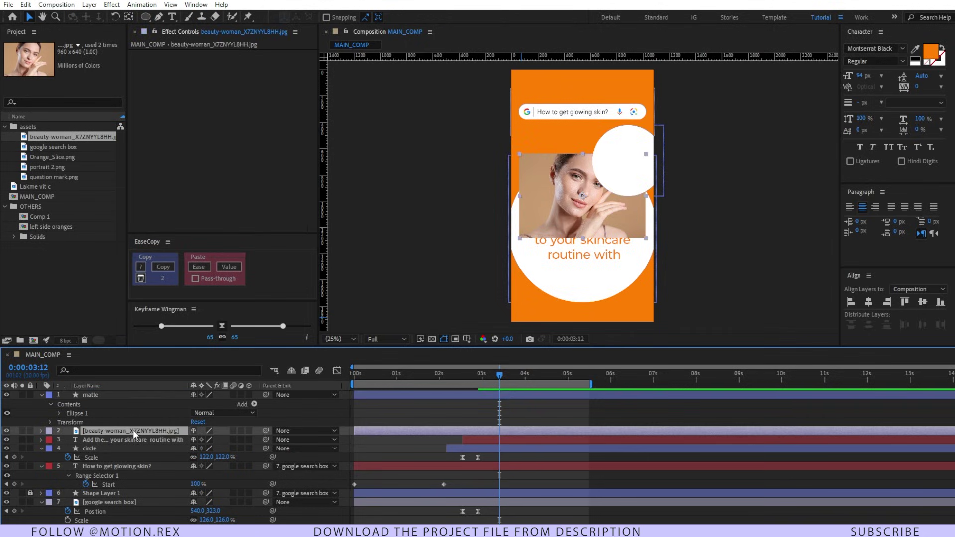
pyautogui.press('F4')
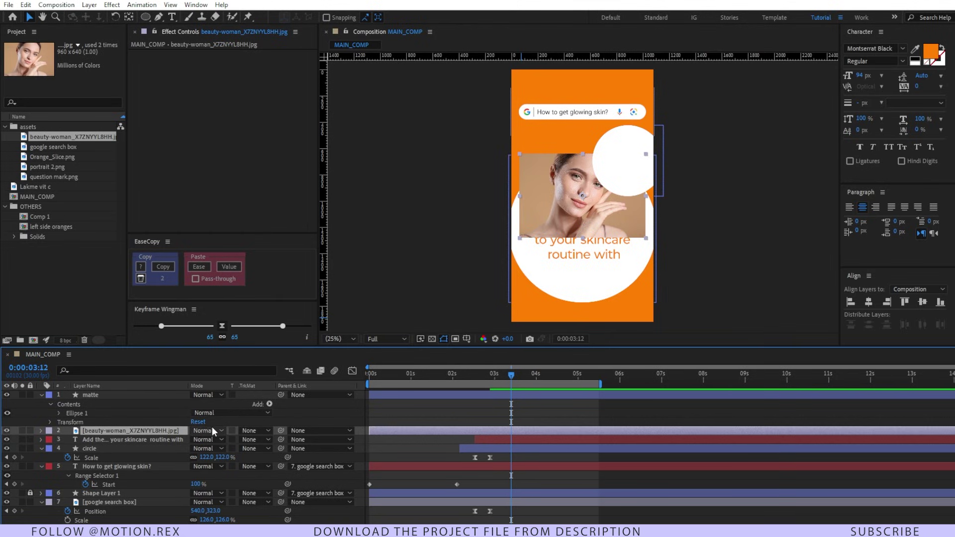
pyautogui.click(255, 431)
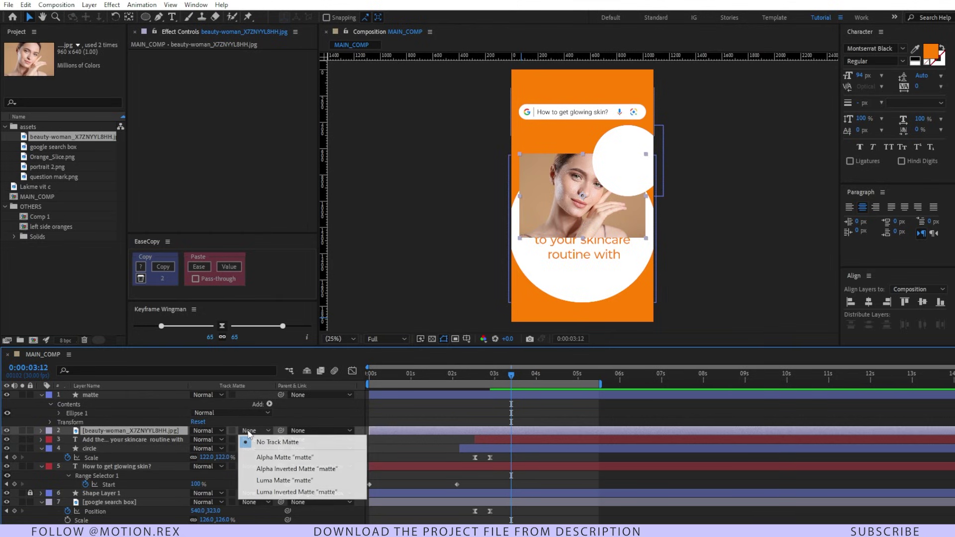
pyautogui.click(301, 457)
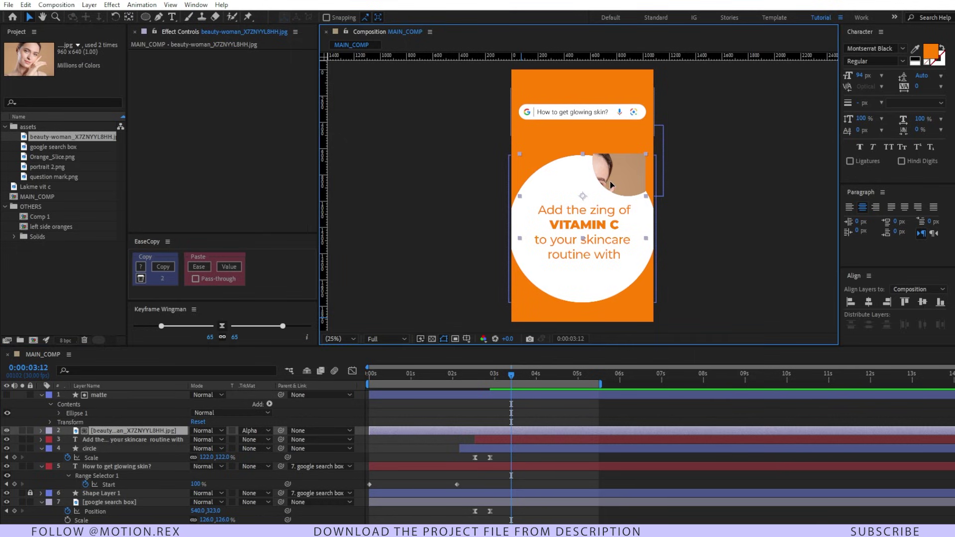
pyautogui.moveTo(610, 181); pyautogui.dragTo(660, 154)
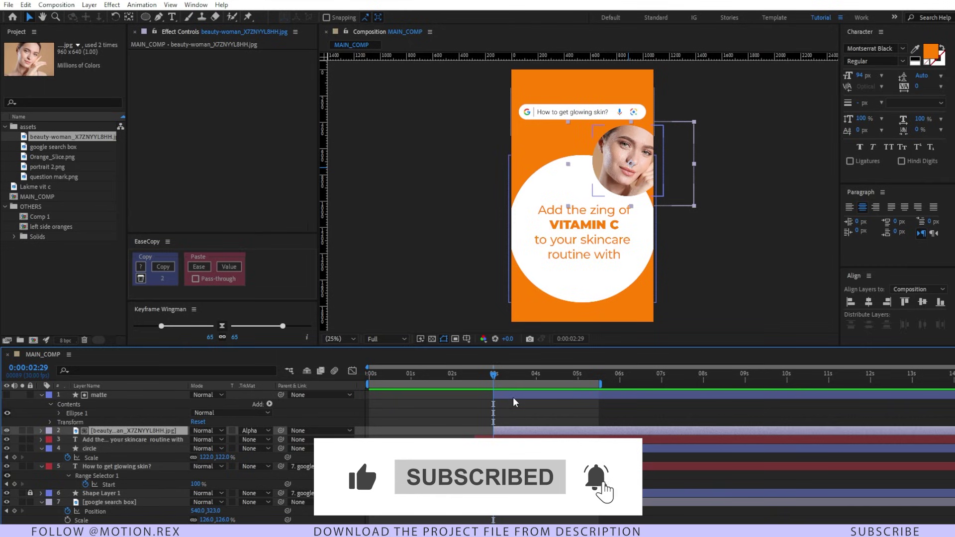
# Step: Duplicate the matte layer, make the copy visible, and rename it "circle 2"
pyautogui.click(513, 396)
pyautogui.hotkey('ctrl', 'd')
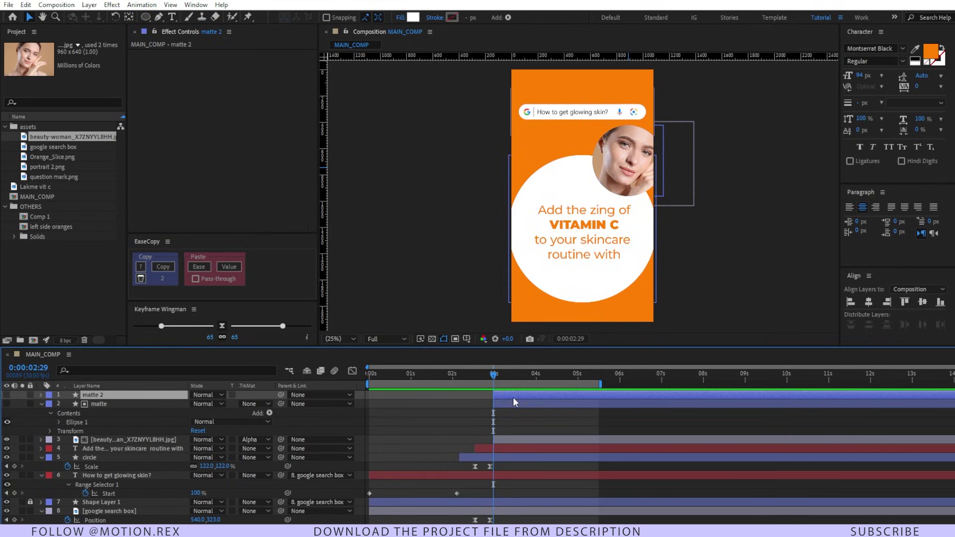
pyautogui.click(7, 395)
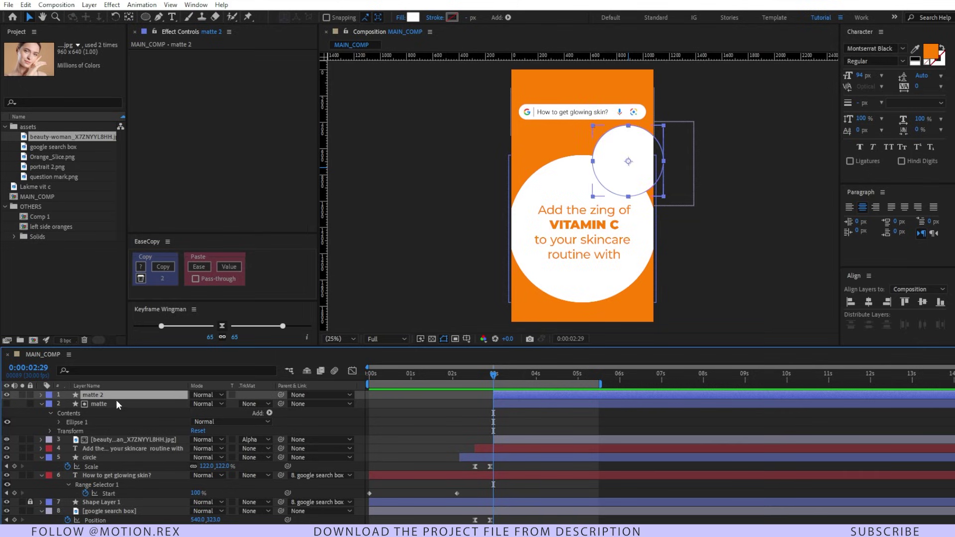
pyautogui.press('Return')
pyautogui.write('circle')
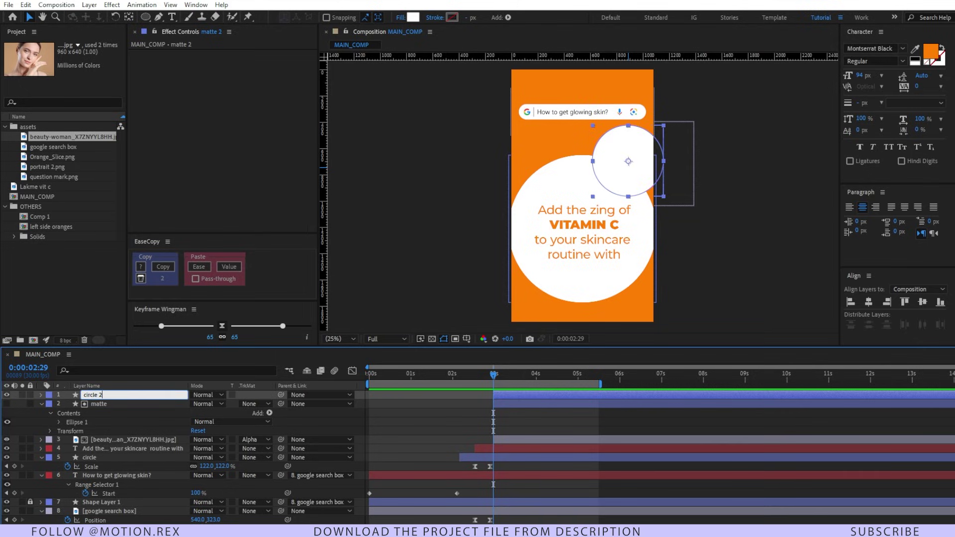
pyautogui.press('Return')
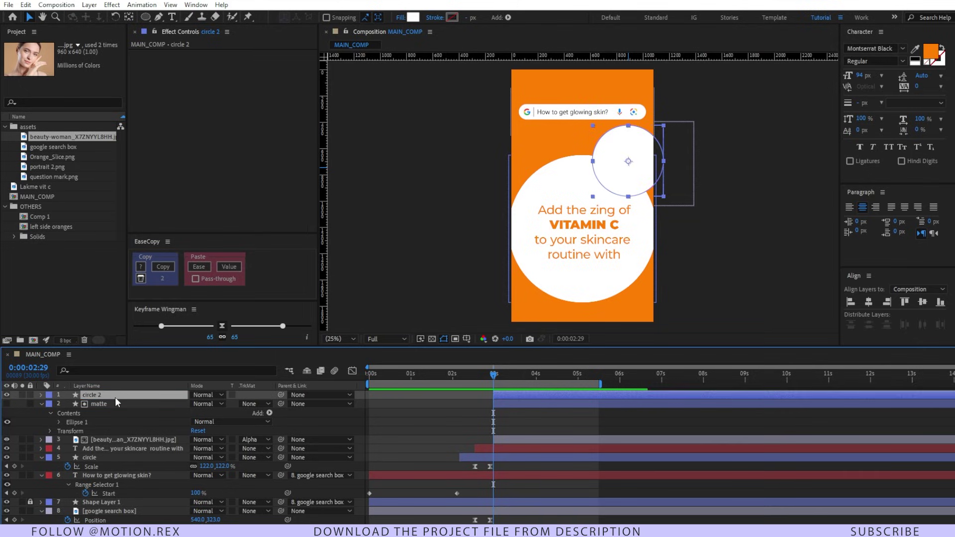
# Step: Place circle 2 as an orange dot scaled to 45% over the white circle's lower-left edge
pyautogui.moveTo(638, 176); pyautogui.dragTo(518, 301)
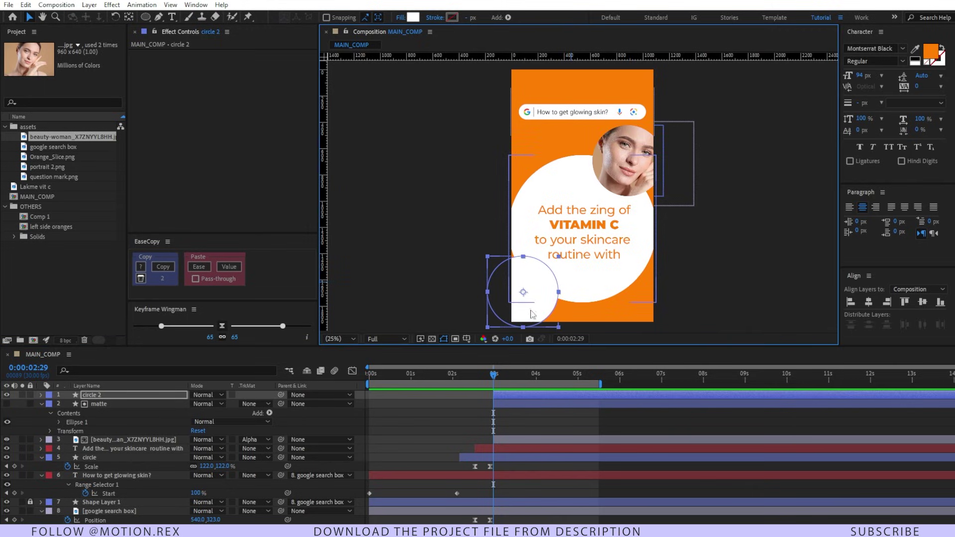
pyautogui.press('s')
pyautogui.moveTo(222, 404); pyautogui.dragTo(195, 407)
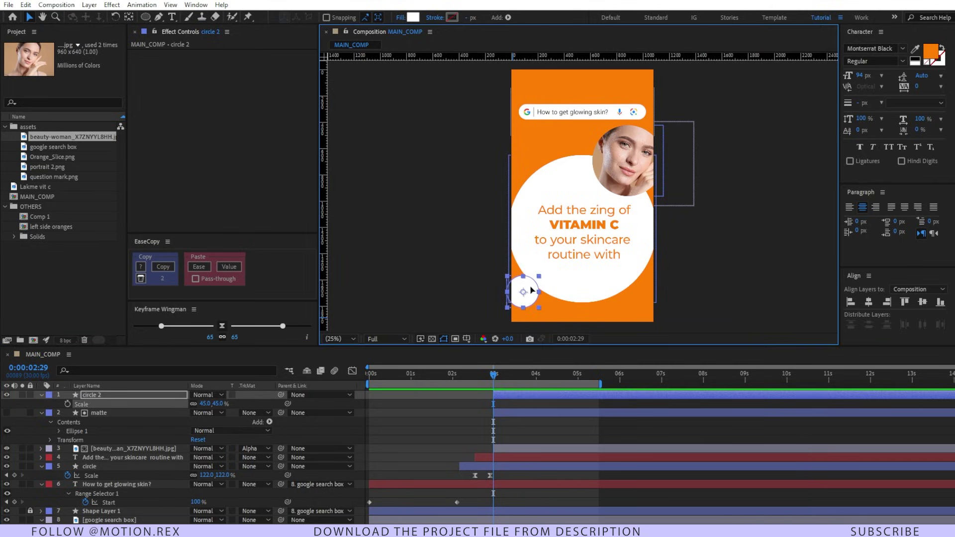
pyautogui.moveTo(533, 291); pyautogui.dragTo(542, 279)
pyautogui.click(417, 424)
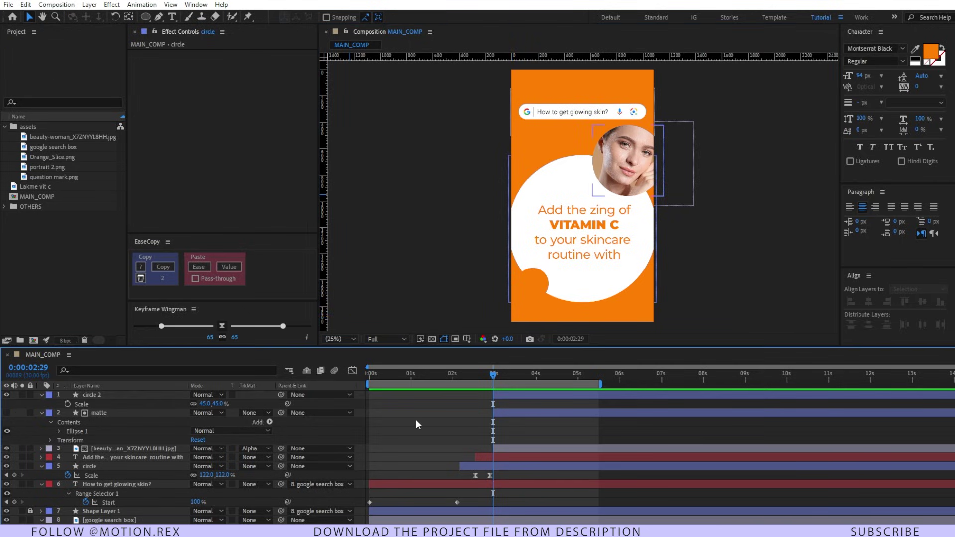
# Step: Add a Drop Shadow effect to the large white circle with a distance of 40 and a softness of 200
pyautogui.click(630, 286)
pyautogui.hotkey('ctrl', 'space')
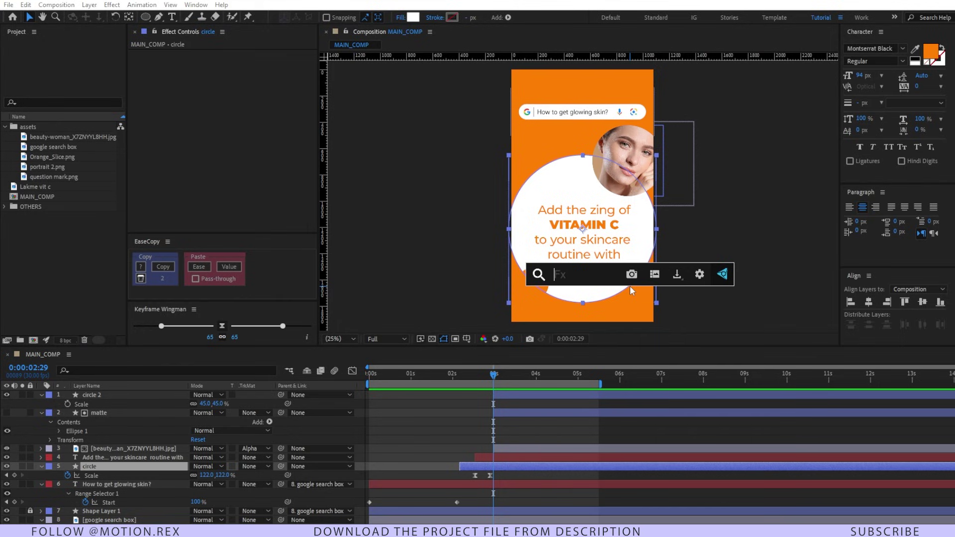
pyautogui.write('dro')
pyautogui.press('Return')
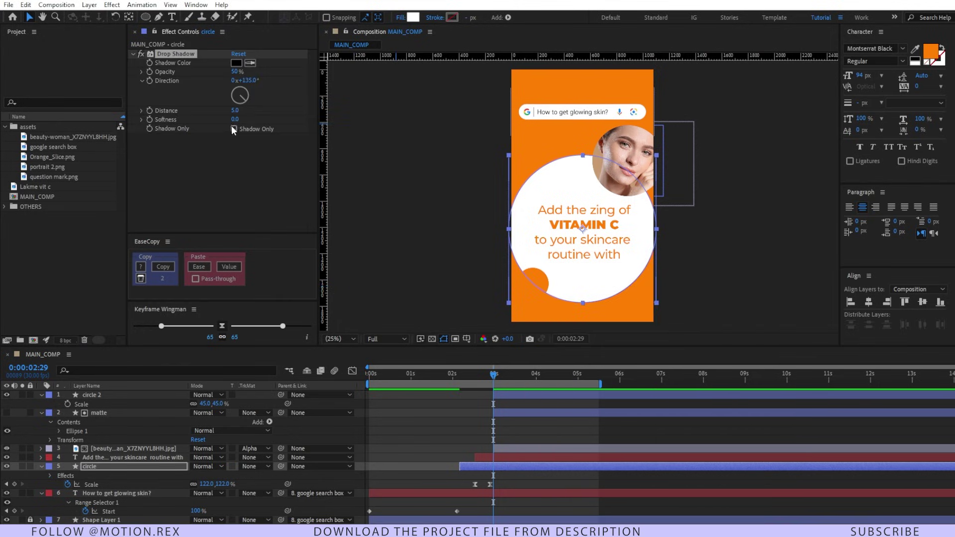
pyautogui.click(237, 110)
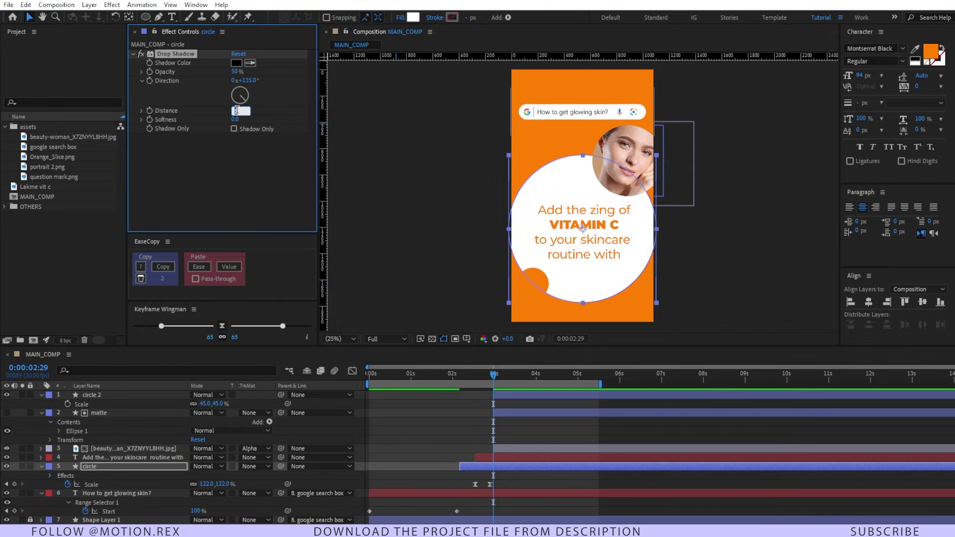
pyautogui.write('40')
pyautogui.press('Tab')
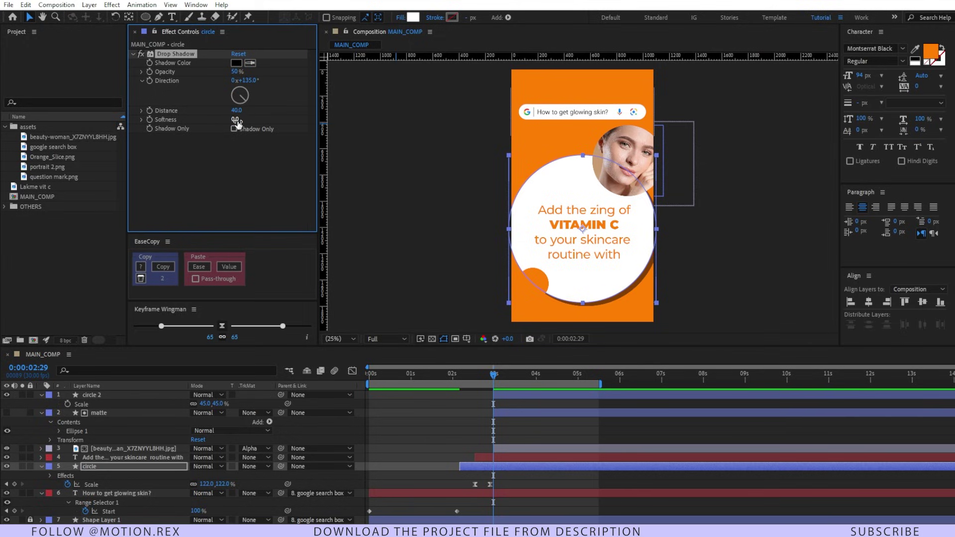
pyautogui.write('200')
pyautogui.press('Return')
pyautogui.click(416, 413)
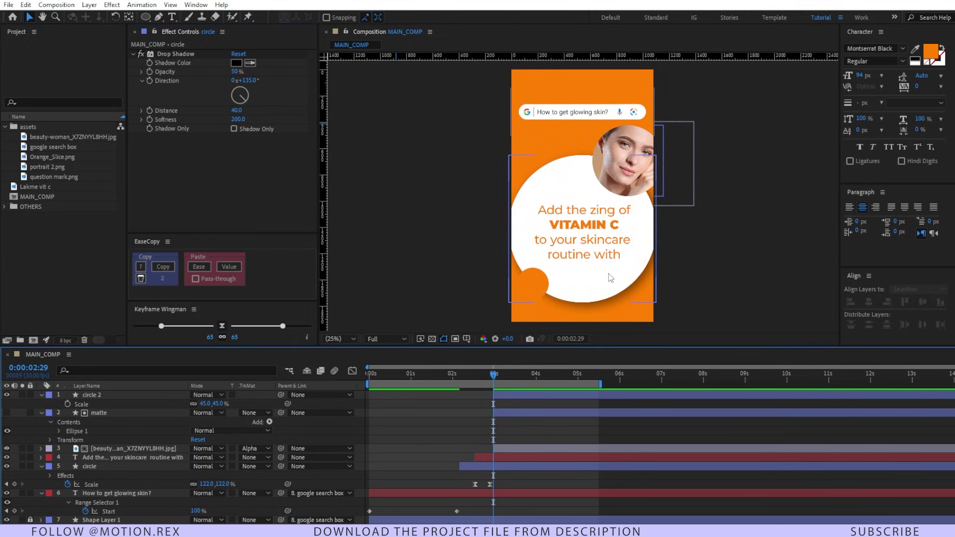
# Step: Copy the large circle's Drop Shadow effect onto the circle 2 layer
pyautogui.click(168, 54)
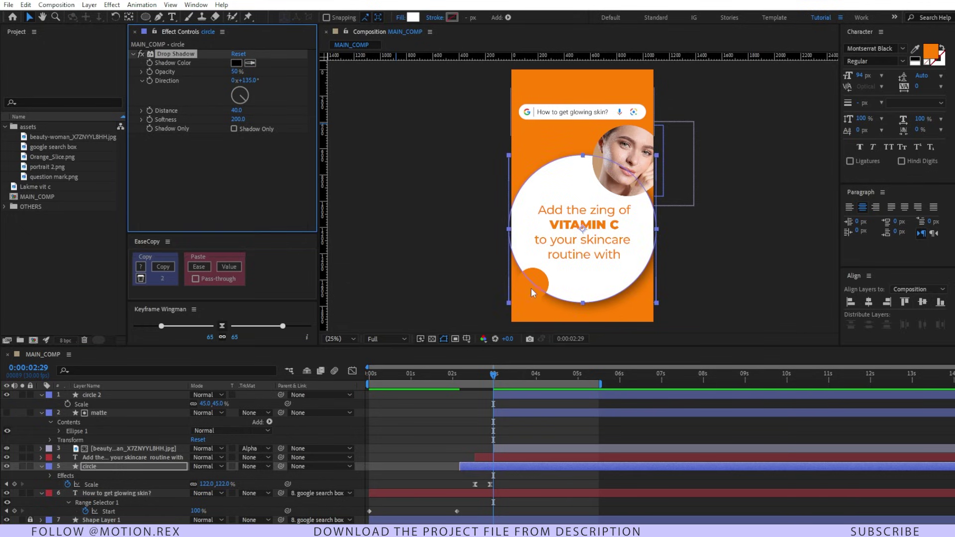
pyautogui.click(533, 290)
pyautogui.click(463, 404)
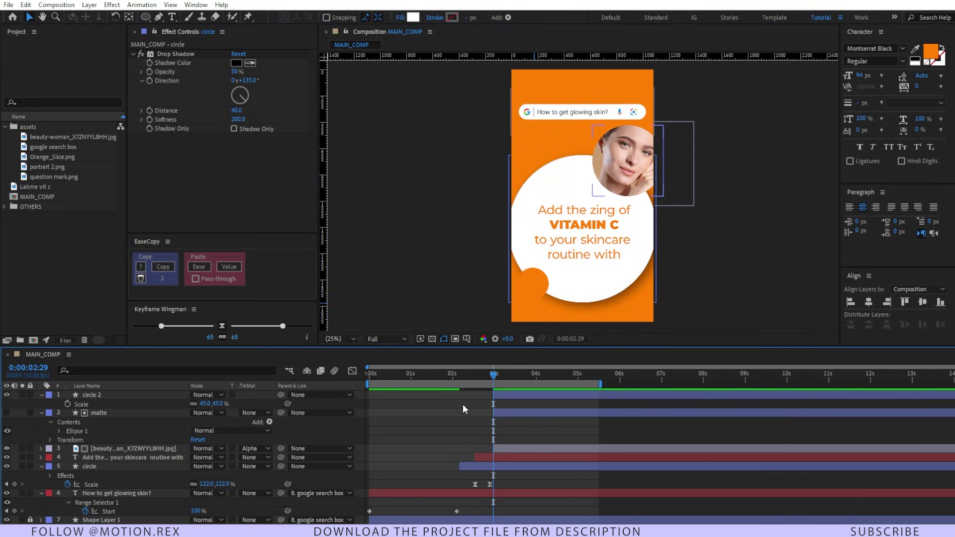
pyautogui.click(498, 393)
pyautogui.hotkey('ctrl', 'v')
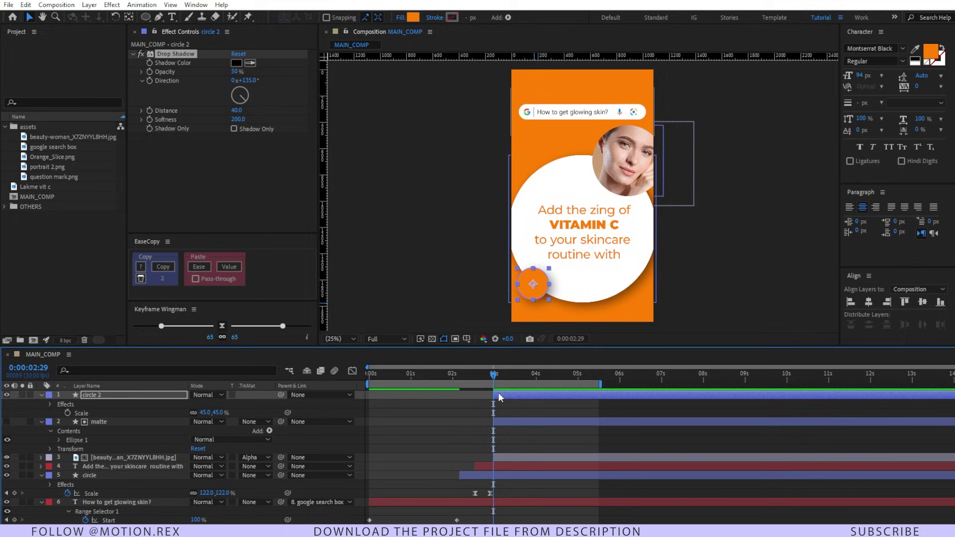
pyautogui.click(418, 441)
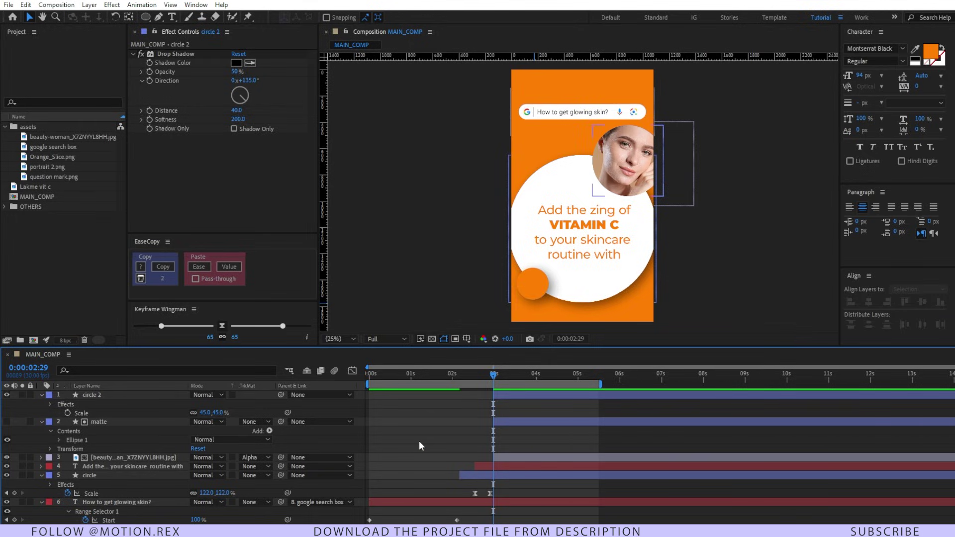
# Step: Set the softness of circle 2's drop shadow to 150, and preview the animation
pyautogui.click(241, 119)
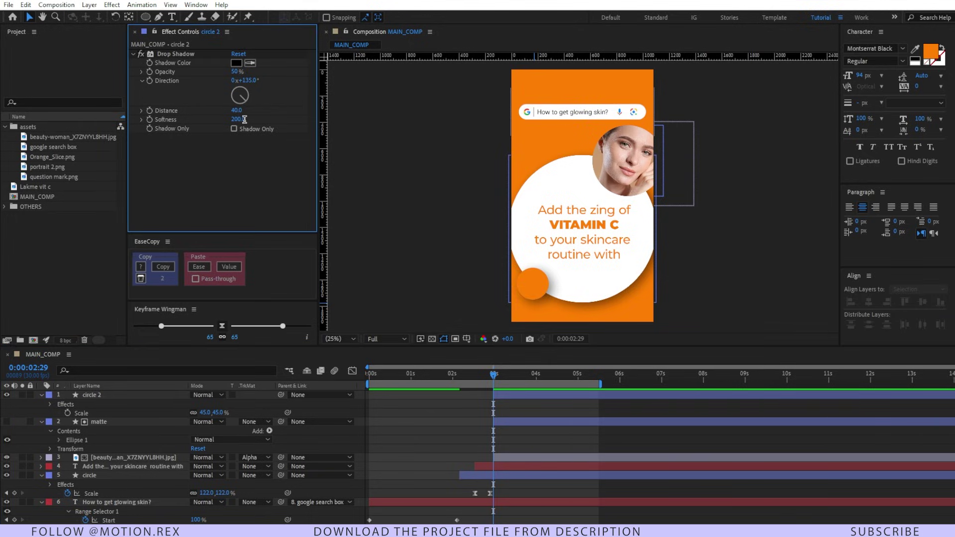
pyautogui.write('150')
pyautogui.press('Return')
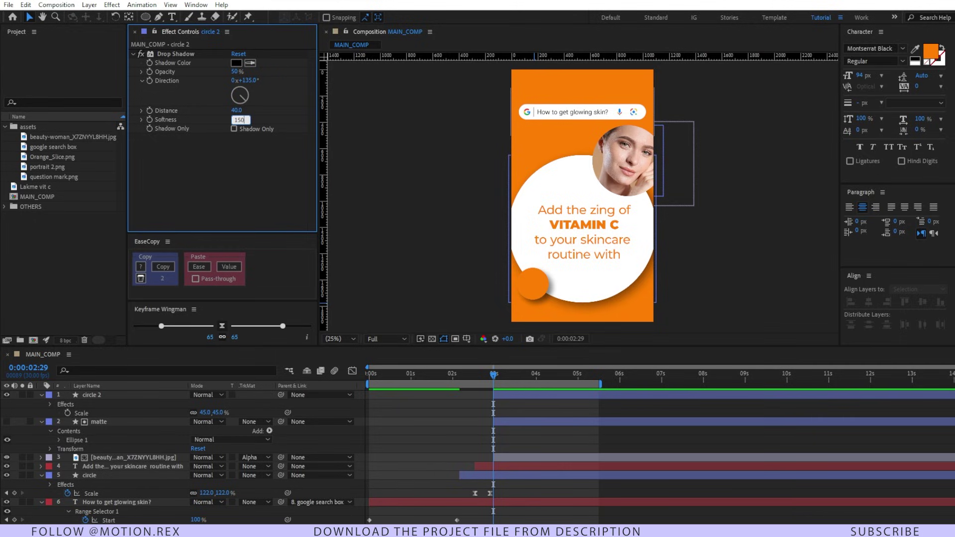
pyautogui.click(438, 443)
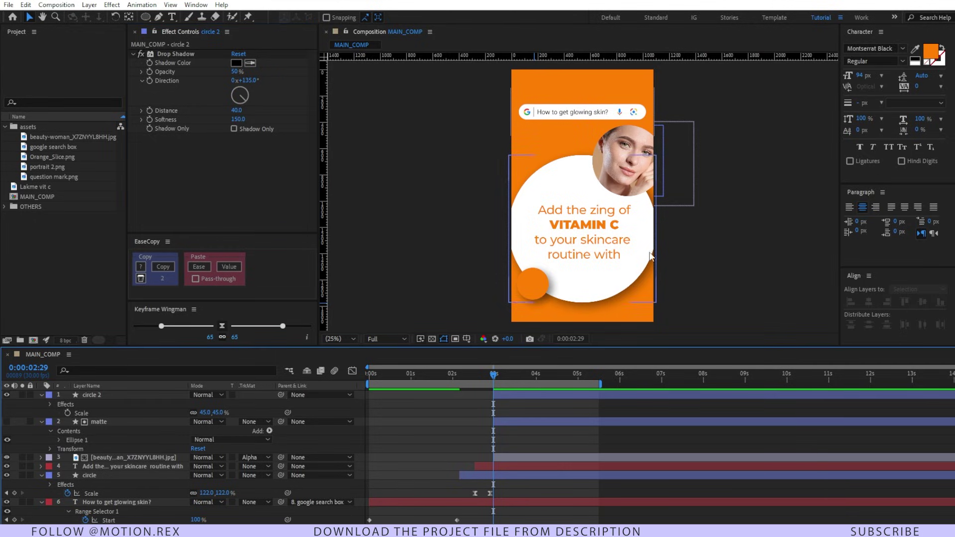
pyautogui.press('space')
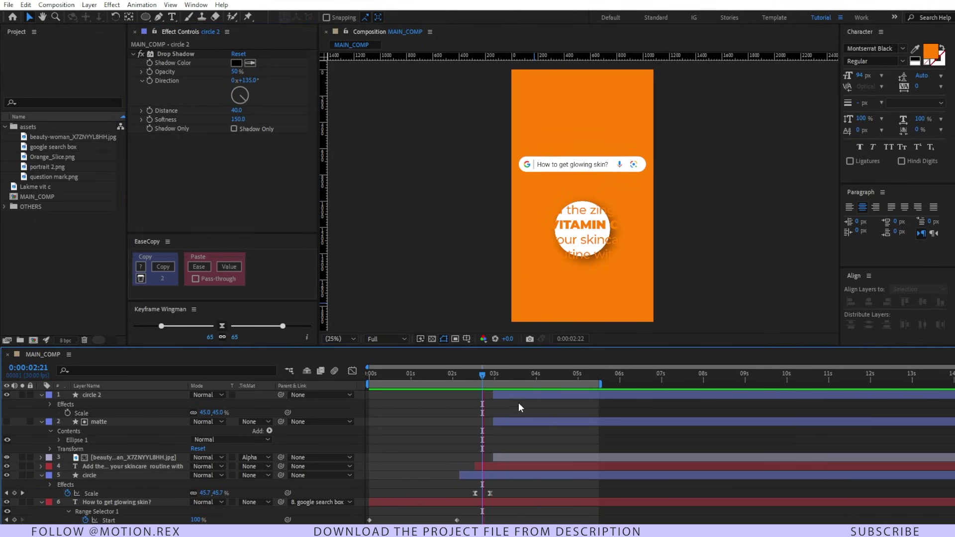
pyautogui.press('space')
# Step: Add a position keyframe to the portrait photo layer at its current place and move that keyframe to 0:00:03:11
pyautogui.click(492, 377)
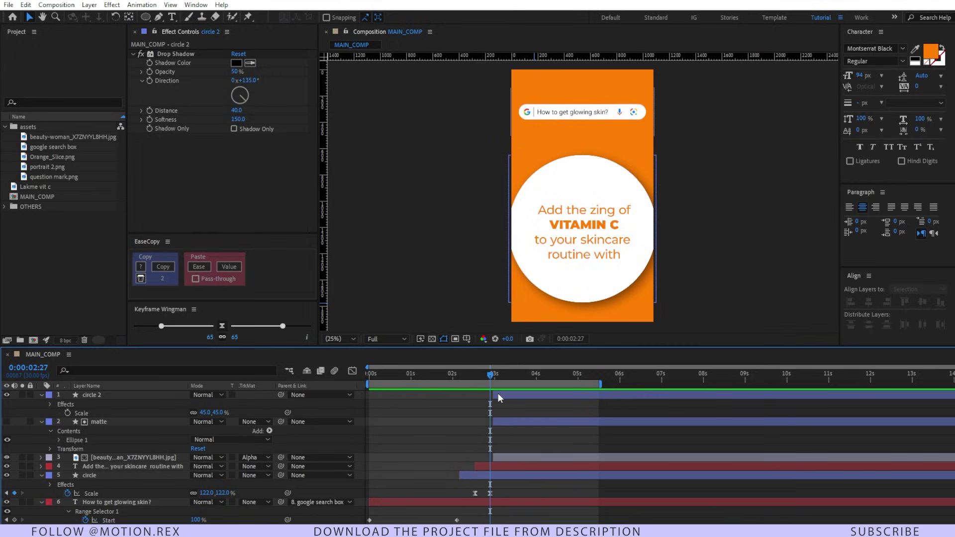
pyautogui.click(496, 379)
pyautogui.click(496, 422)
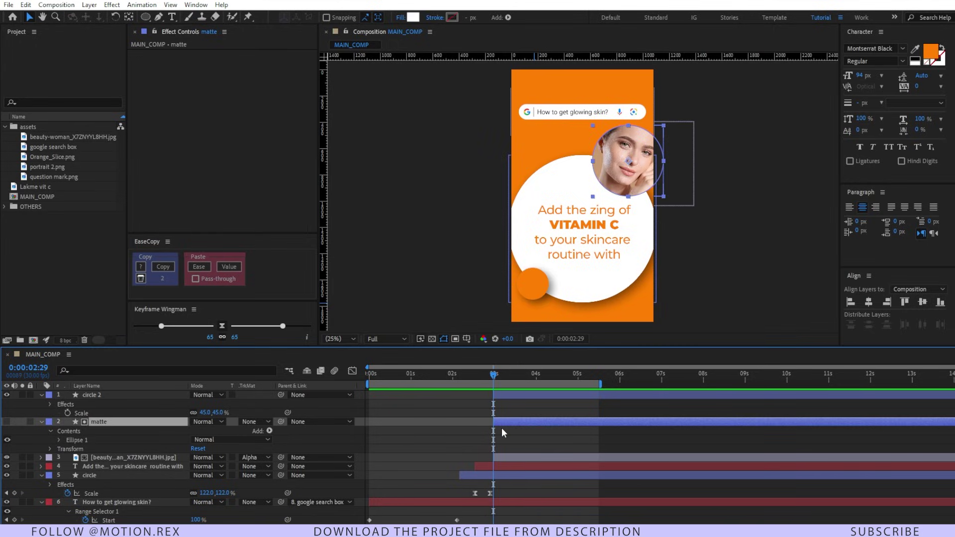
pyautogui.click(42, 422)
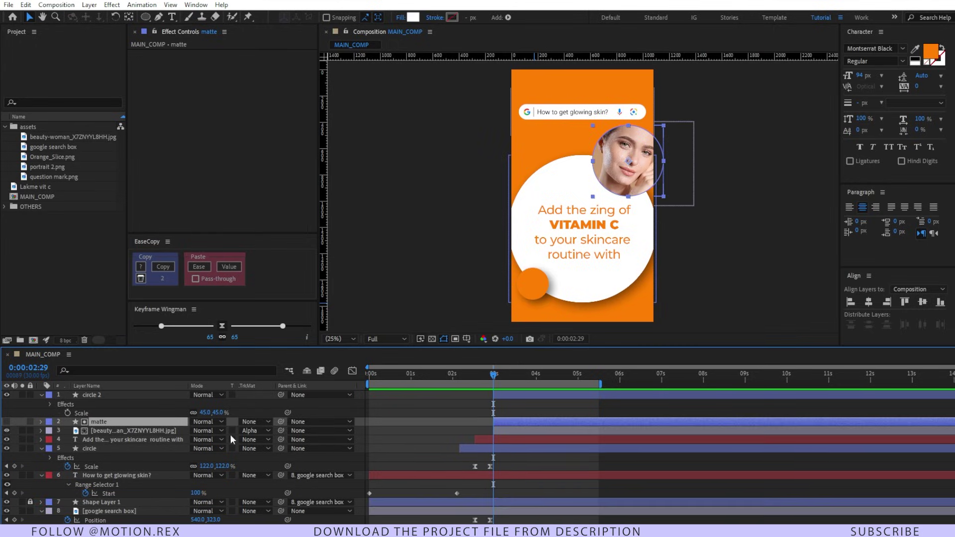
pyautogui.click(504, 432)
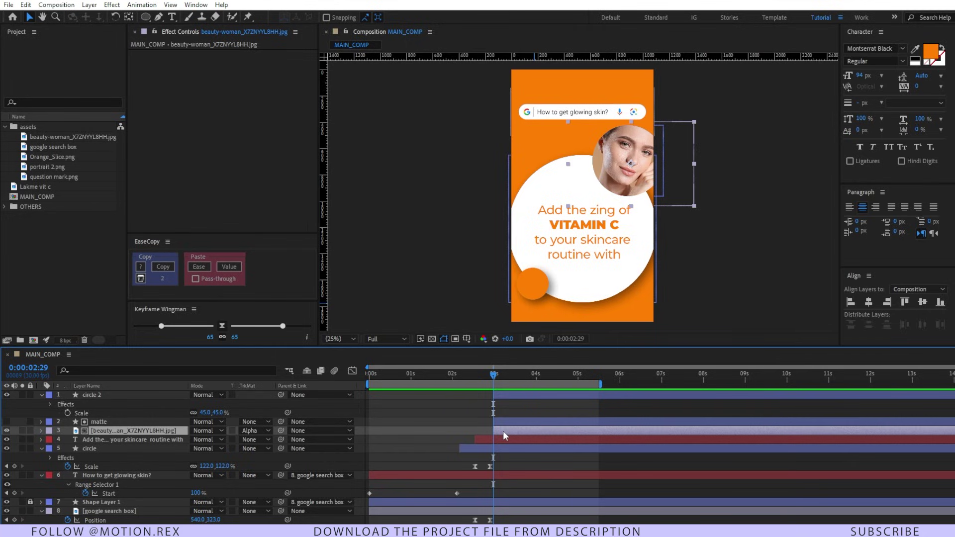
pyautogui.hotkey('alt', 'shift', 'p')
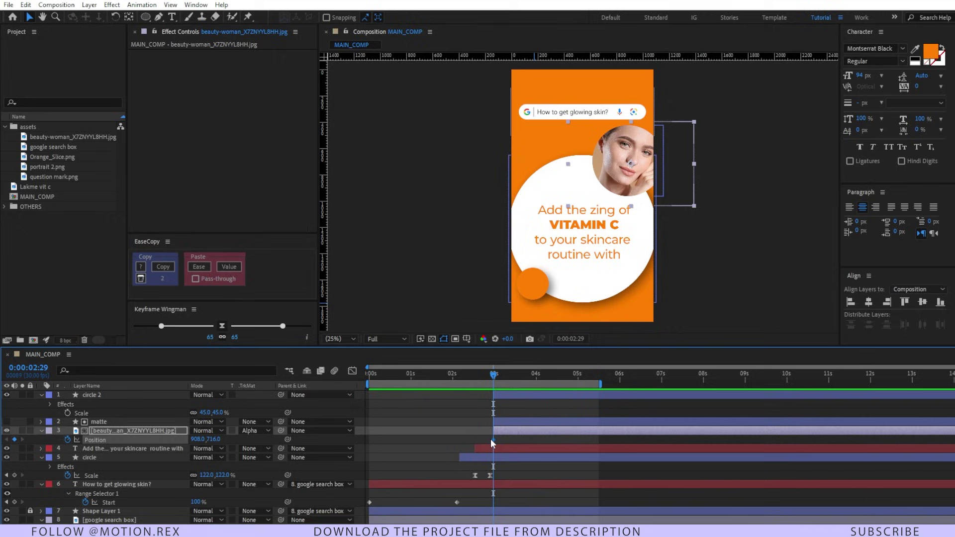
pyautogui.moveTo(491, 439); pyautogui.dragTo(510, 441)
pyautogui.press('k')
pyautogui.hotkey('ctrl', 'Up')
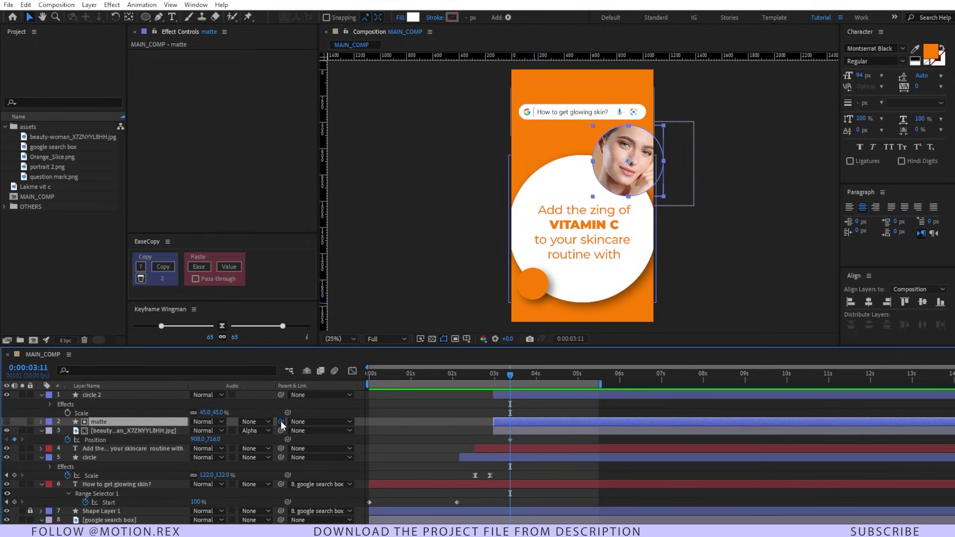
# Step: Parent the matte to the portrait layer and set the portrait's X position to 1406 at 0:00:02:29, outside the frame
pyautogui.moveTo(281, 423); pyautogui.dragTo(189, 431)
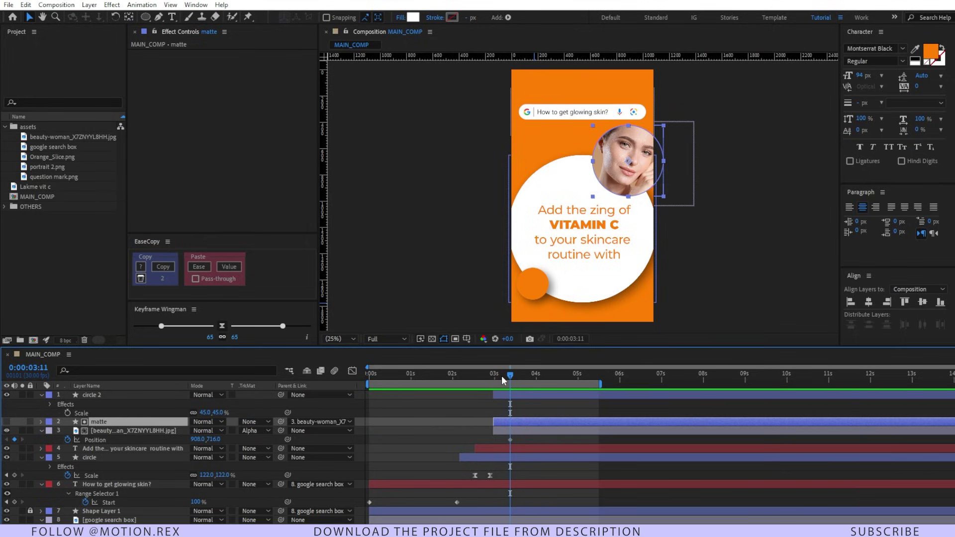
pyautogui.moveTo(501, 375); pyautogui.dragTo(493, 375)
pyautogui.moveTo(194, 439); pyautogui.dragTo(449, 434)
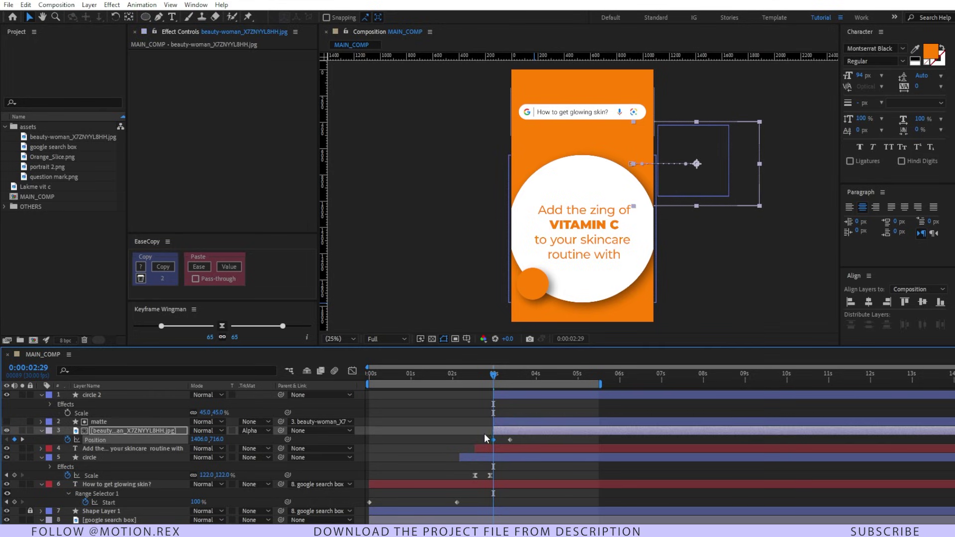
pyautogui.click(514, 439)
# Step: Animate circle 2's position to slide in from X -209 at 0:00:02:29 to its current place at 0:00:03:11
pyautogui.click(508, 396)
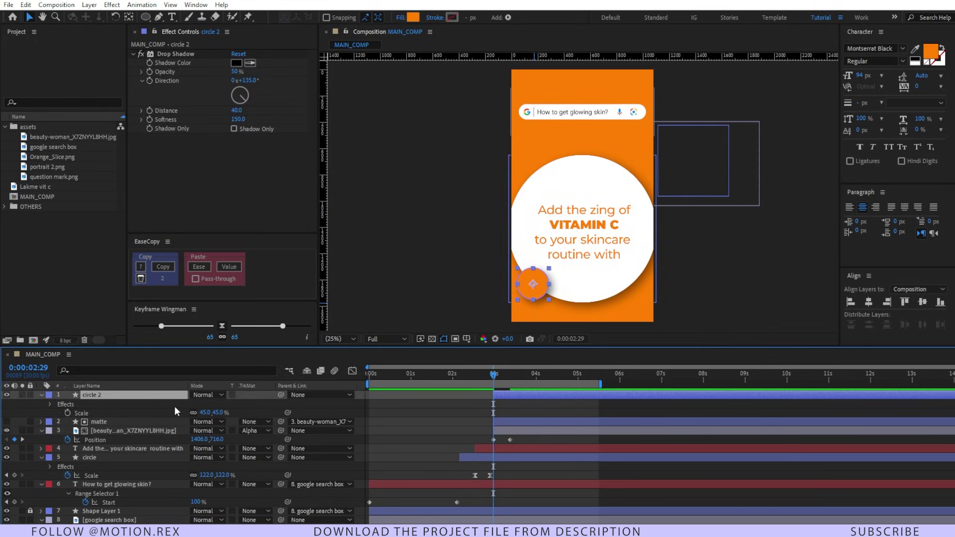
pyautogui.hotkey('alt', 'shift', 'p')
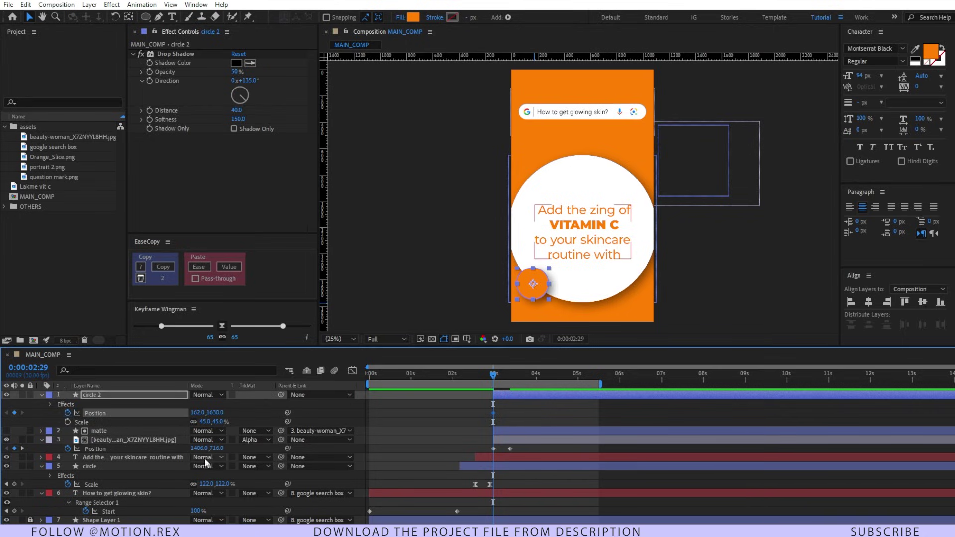
pyautogui.moveTo(494, 413); pyautogui.dragTo(510, 413)
pyautogui.moveTo(197, 412); pyautogui.dragTo(190, 413)
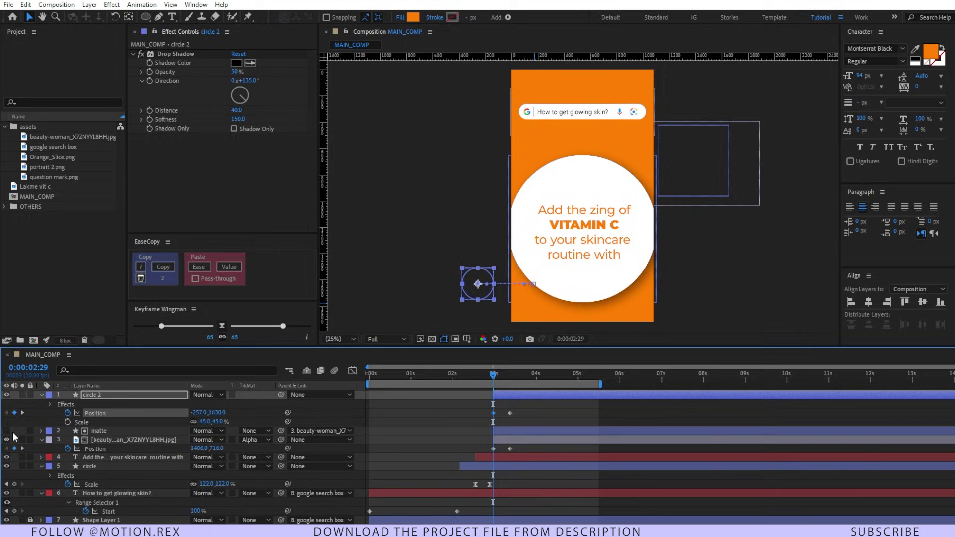
# Step: Ease the position keyframes of circle 2 and the portrait with Keyframe Wingman at 65/65, and preview the slide-ins
pyautogui.moveTo(532, 417); pyautogui.dragTo(474, 468)
pyautogui.click(224, 327)
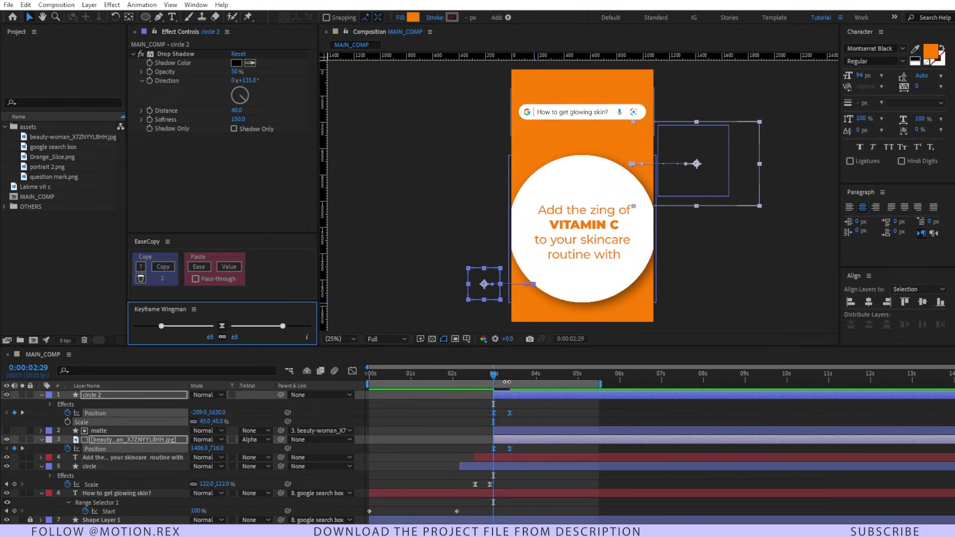
pyautogui.click(477, 377)
pyautogui.click(533, 412)
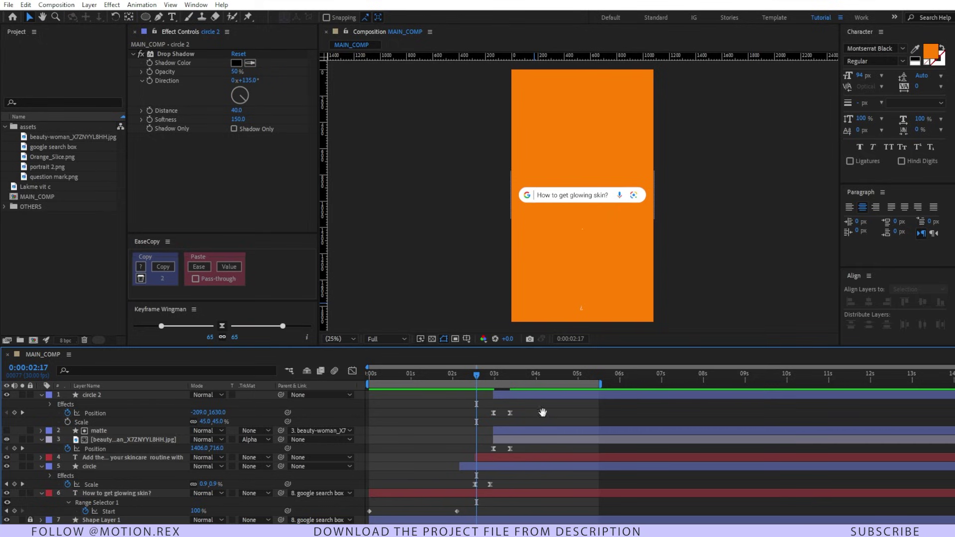
pyautogui.press('space')
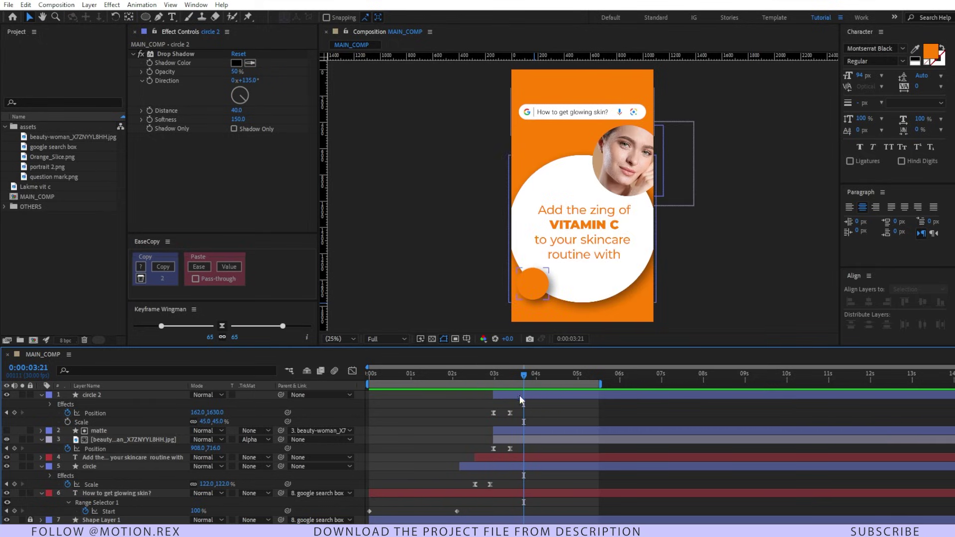
# Step: Preview the animation and slightly lengthen the slide-ins of circle 2 and the portrait by shifting their end keyframes
pyautogui.click(427, 376)
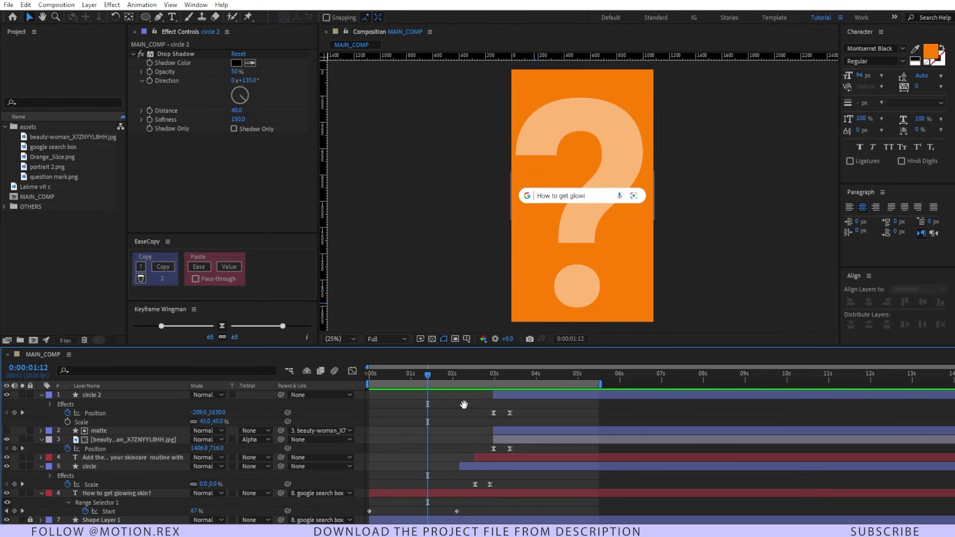
pyautogui.click(642, 434)
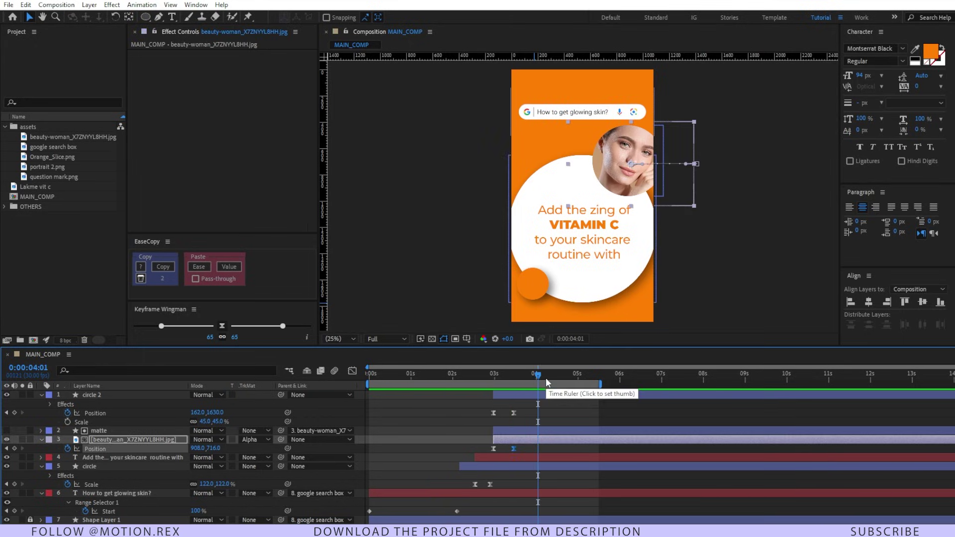
pyautogui.click(563, 414)
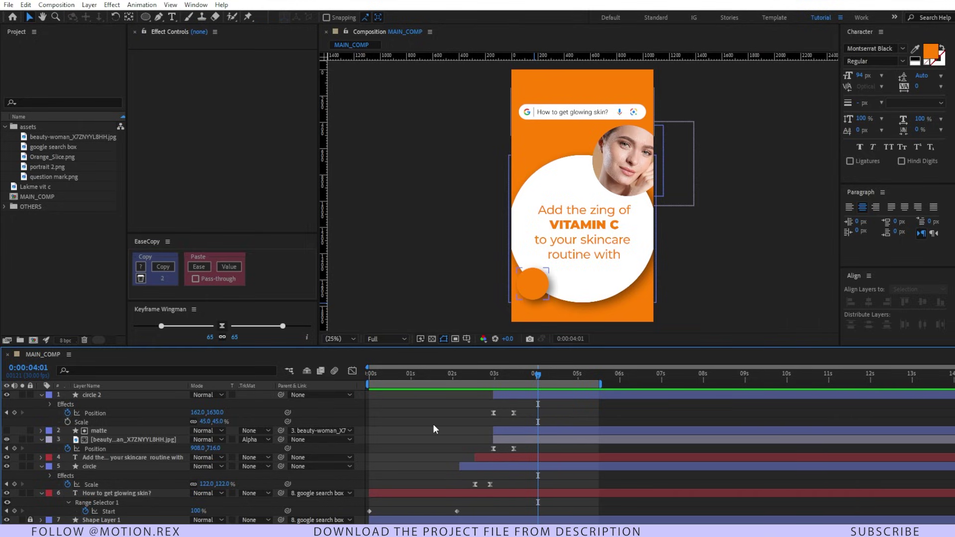
# Step: Create a 1080 x 1920 composition named Left Side Oranges_ and add Orange_Slice.png to it
pyautogui.hotkey('ctrl', 'k')
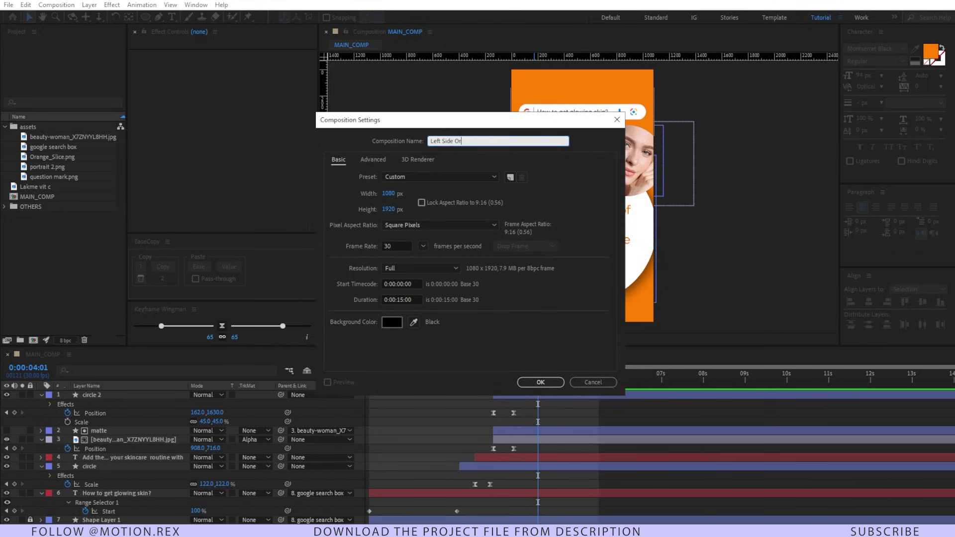
pyautogui.press('Return')
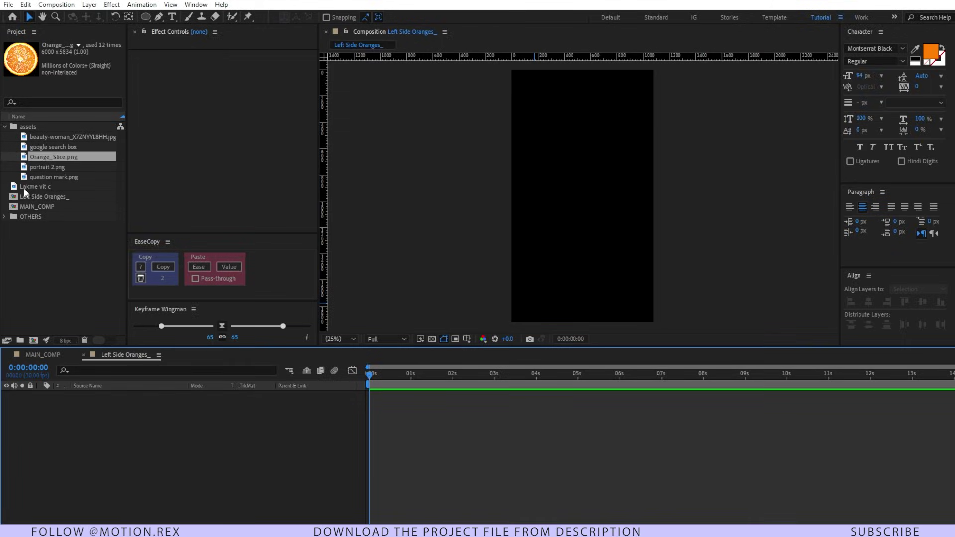
pyautogui.click(46, 145)
pyautogui.click(54, 137)
pyautogui.click(58, 156)
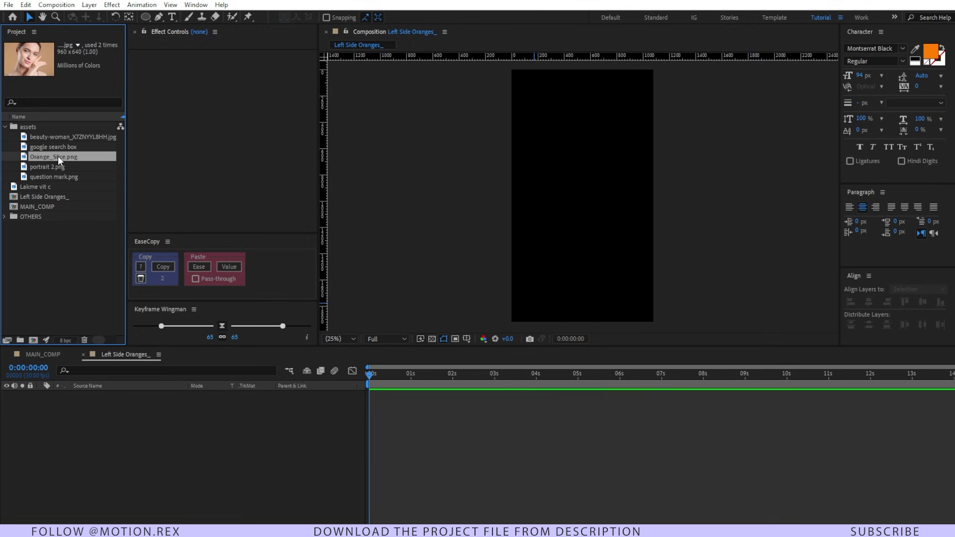
pyautogui.moveTo(82, 156); pyautogui.dragTo(144, 416)
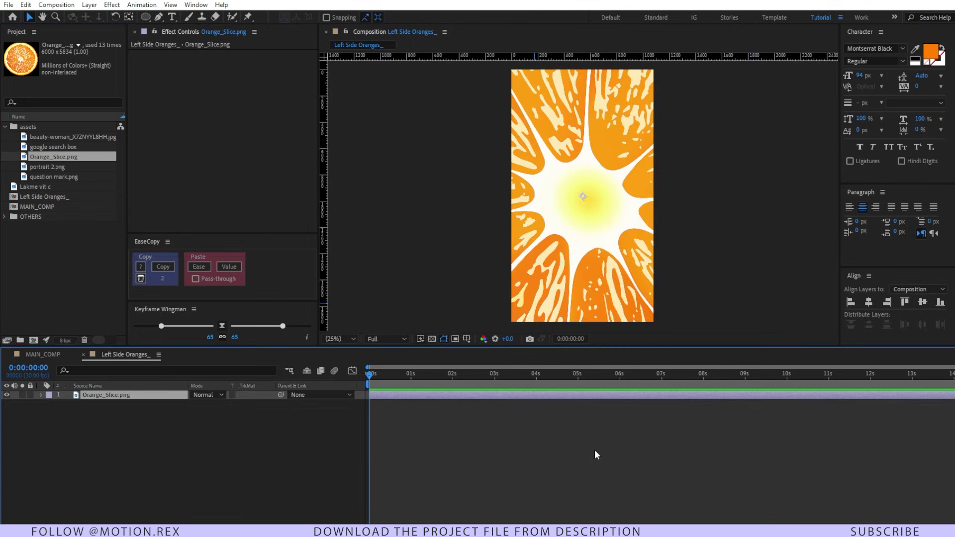
# Step: Scale the orange slice to 10%, place it at the frame's left edge, and rename its layer Orange_Slice_01
pyautogui.press('s')
pyautogui.moveTo(224, 409); pyautogui.dragTo(190, 420)
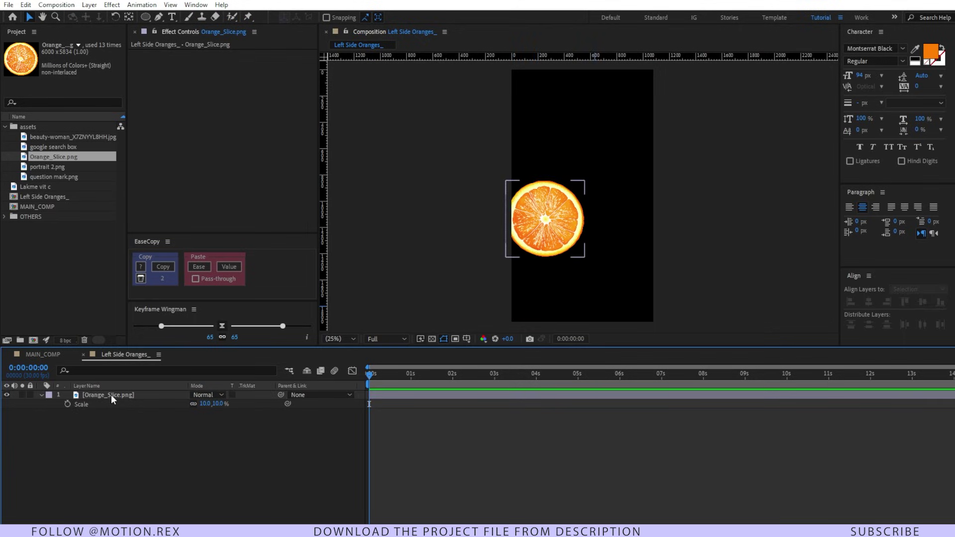
pyautogui.click(112, 395)
pyautogui.press('Return')
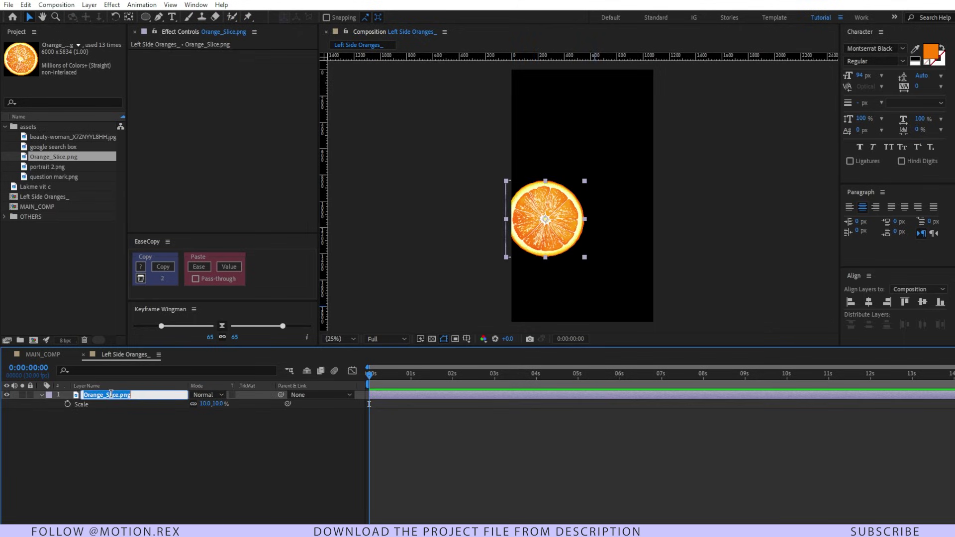
pyautogui.write('Orange_Slice_01')
pyautogui.press('Return')
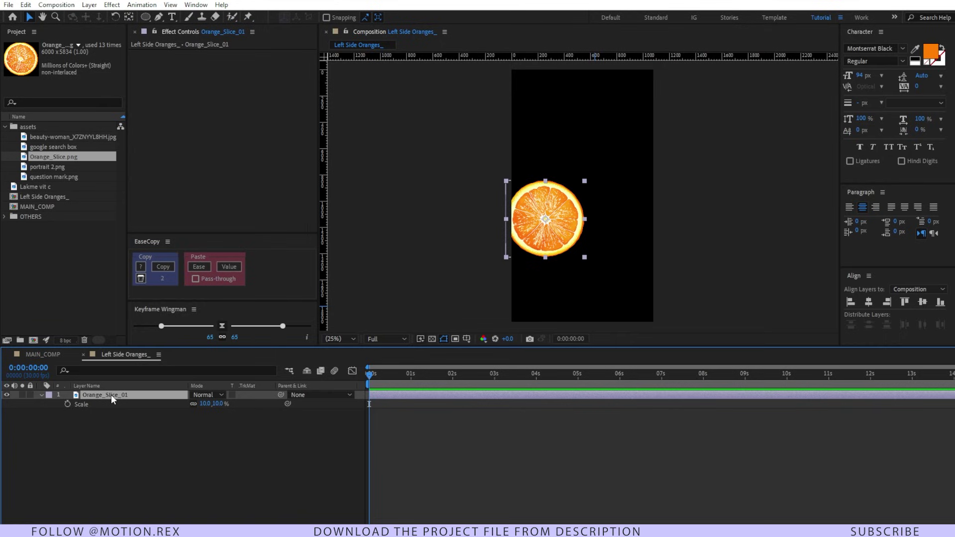
# Step: Duplicate the orange slice three times and arrange the copies in an overlapping stack up the frame's left side
pyautogui.hotkey('ctrl', 'd')
pyautogui.moveTo(535, 229); pyautogui.dragTo(549, 125)
pyautogui.hotkey('ctrl', 'd')
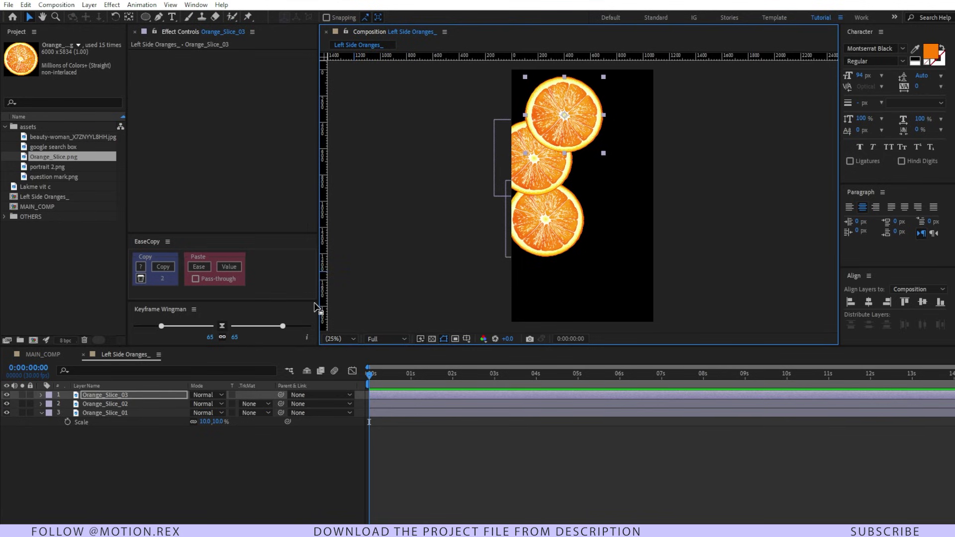
pyautogui.hotkey('ctrl', 'd')
pyautogui.moveTo(526, 105); pyautogui.dragTo(503, 83)
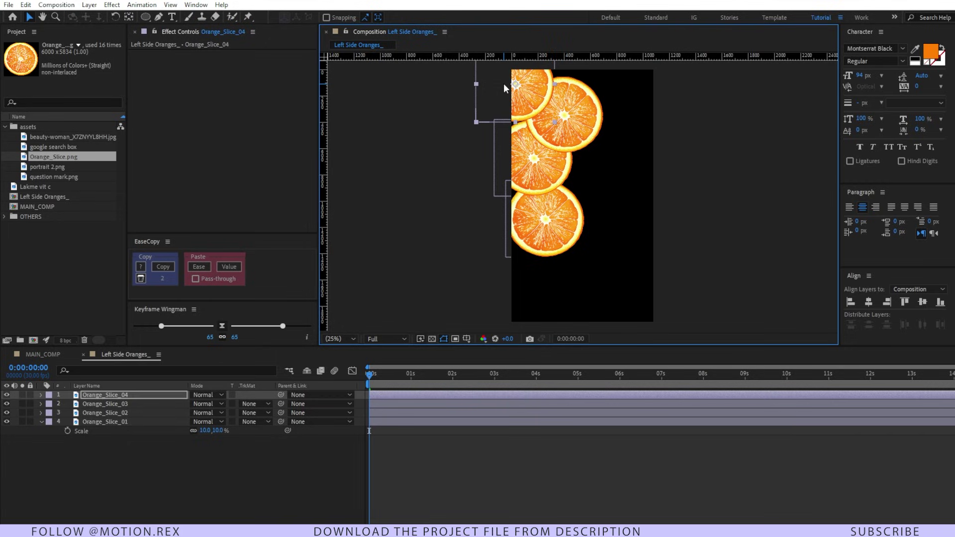
# Step: Scale Orange_Slice_03 to 9.8% and Orange_Slice_02 to 8.6%, and add a fifth slice at the lower left of the frame
pyautogui.click(131, 406)
pyautogui.press('s')
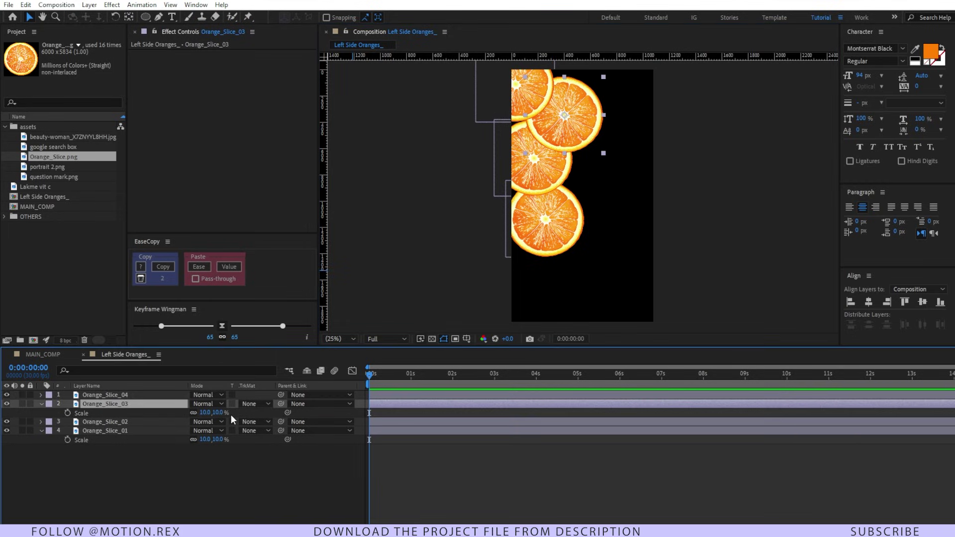
pyautogui.moveTo(222, 412); pyautogui.dragTo(243, 406)
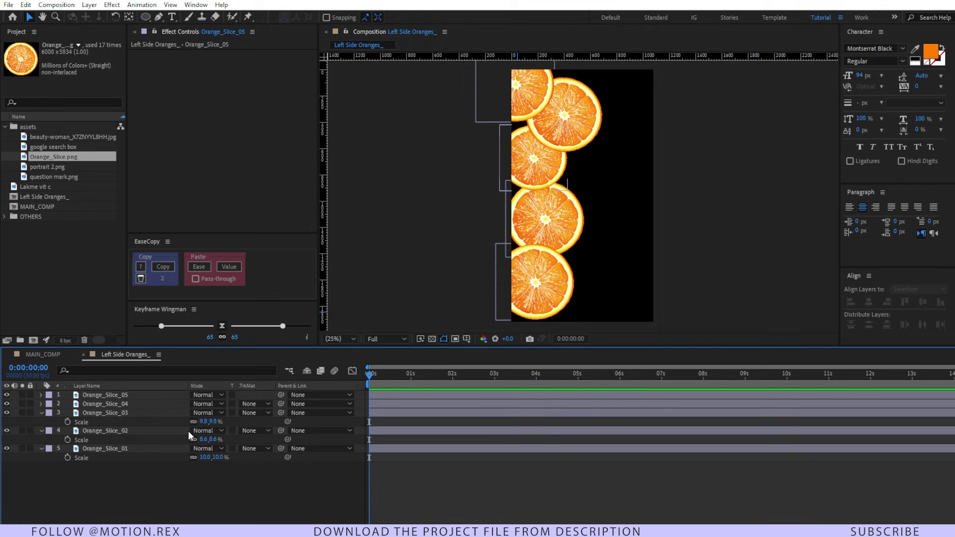
# Step: Duplicate Orange_Slice_05 and place the copy overlapping it, slightly lower and further right
pyautogui.click(139, 395)
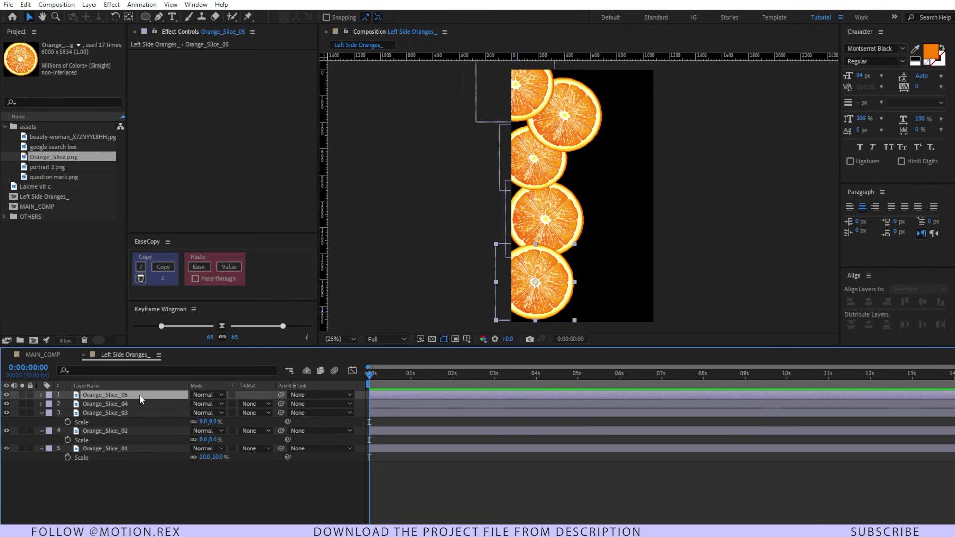
pyautogui.hotkey('ctrl', 'd')
pyautogui.moveTo(530, 290); pyautogui.dragTo(562, 300)
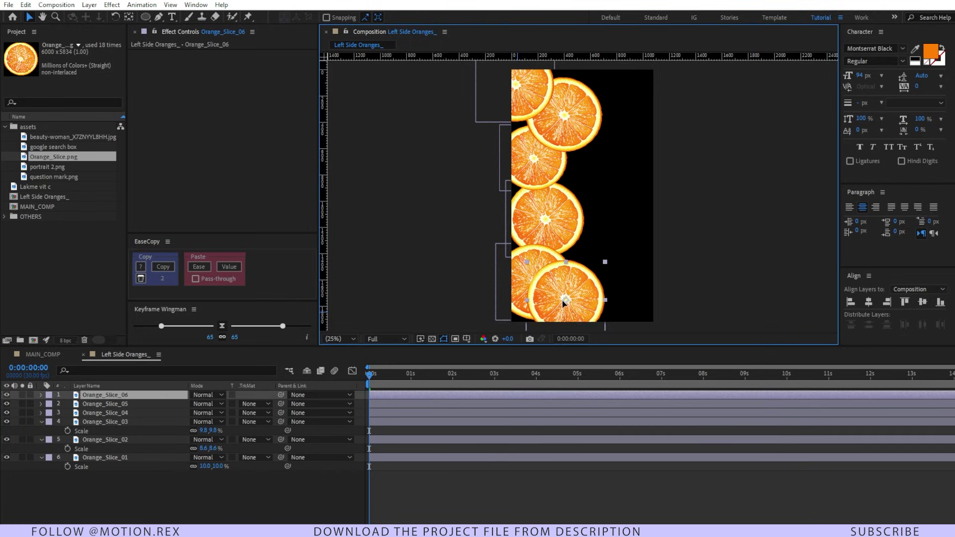
pyautogui.click(518, 265)
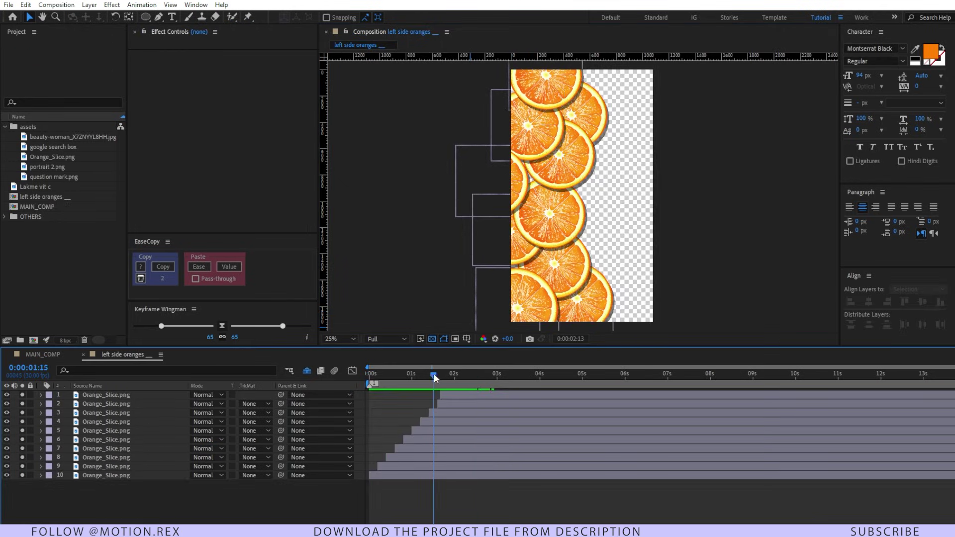
# Step: Examine the staggered start times of the ten orange slice layers in the left side oranges __ composition and scrub through their entrance
pyautogui.moveTo(433, 386); pyautogui.dragTo(368, 382)
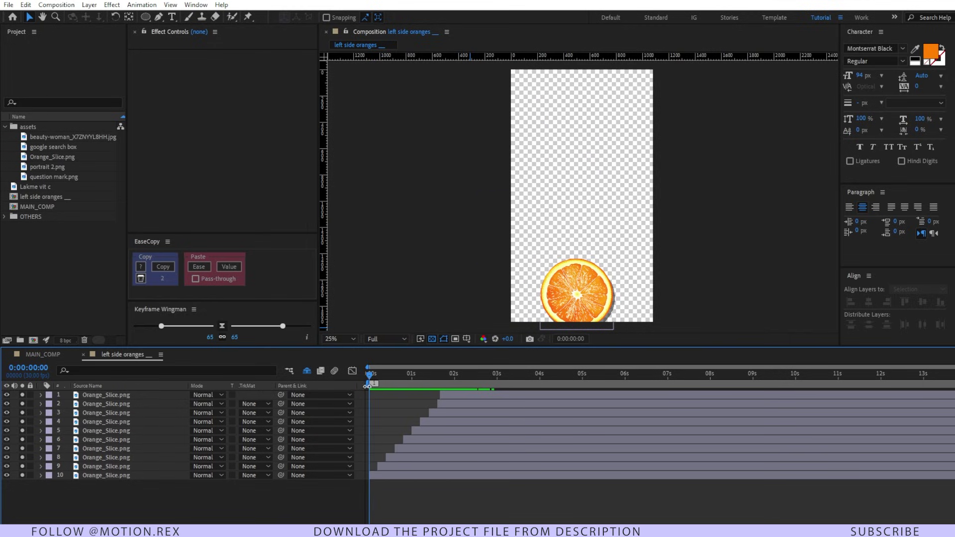
pyautogui.click(383, 474)
pyautogui.click(393, 467)
pyautogui.click(398, 458)
pyautogui.click(407, 449)
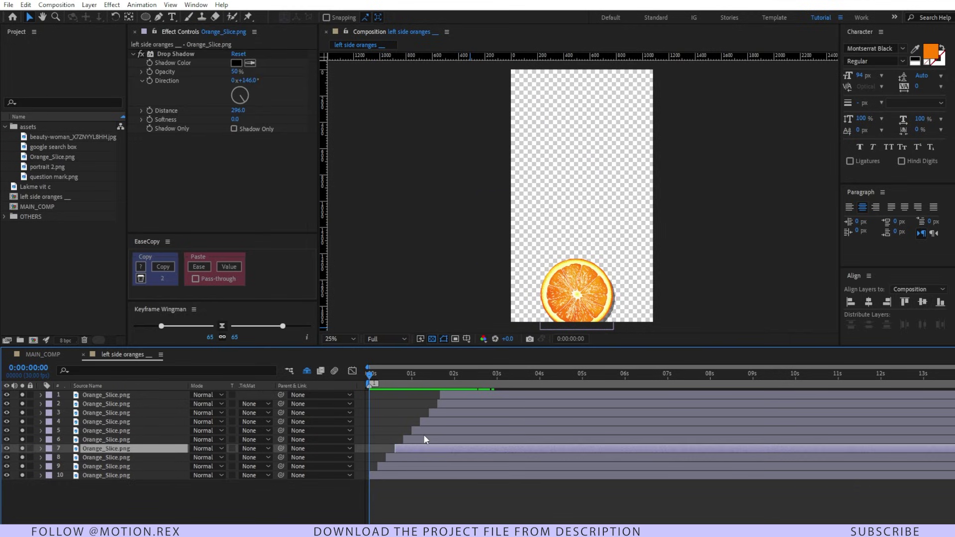
pyautogui.click(414, 441)
pyautogui.moveTo(369, 374); pyautogui.dragTo(472, 376)
pyautogui.click(506, 485)
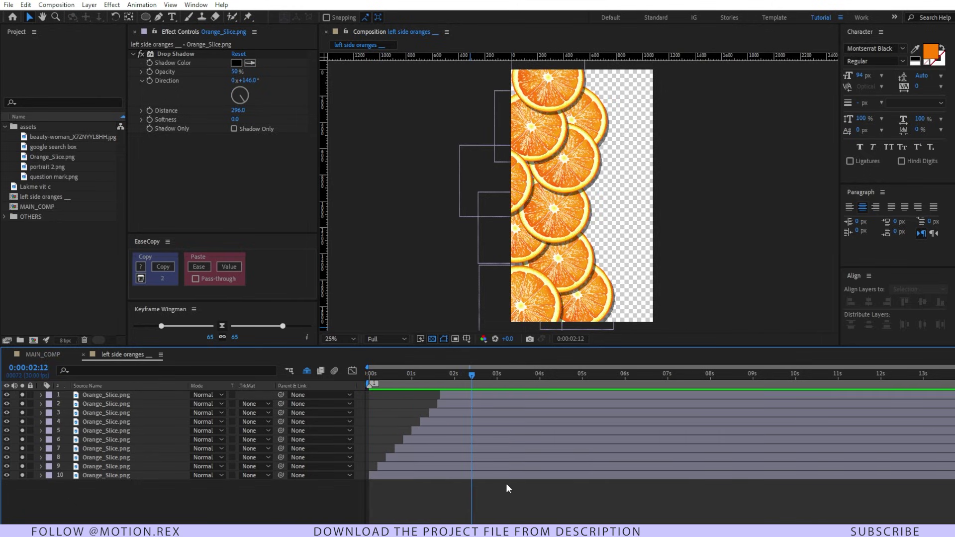
pyautogui.click(488, 475)
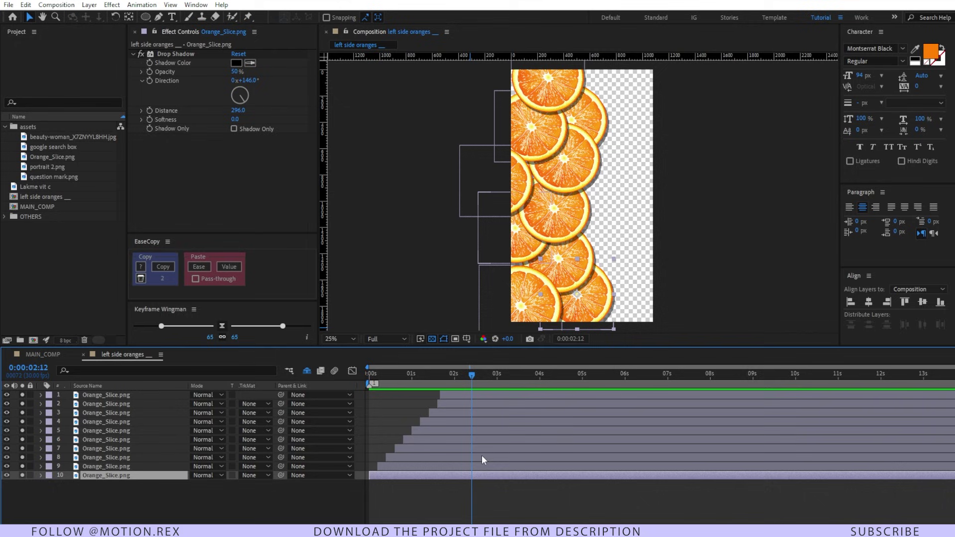
# Step: Add a Position keyframe to all ten orange slice layers at 0:00:02:12
pyautogui.keyDown('shift'); pyautogui.click(475, 396); pyautogui.keyUp('shift')
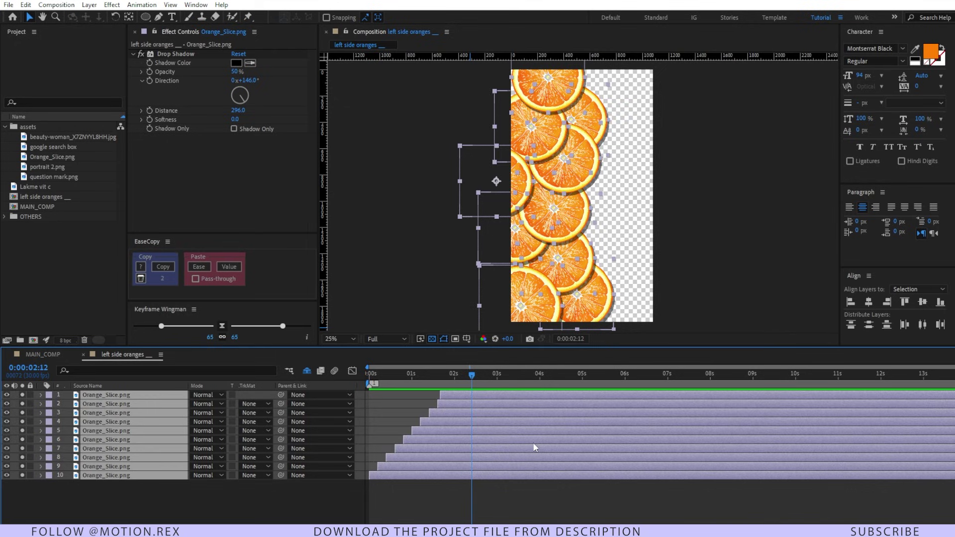
pyautogui.hotkey('alt', 'shift', 'p')
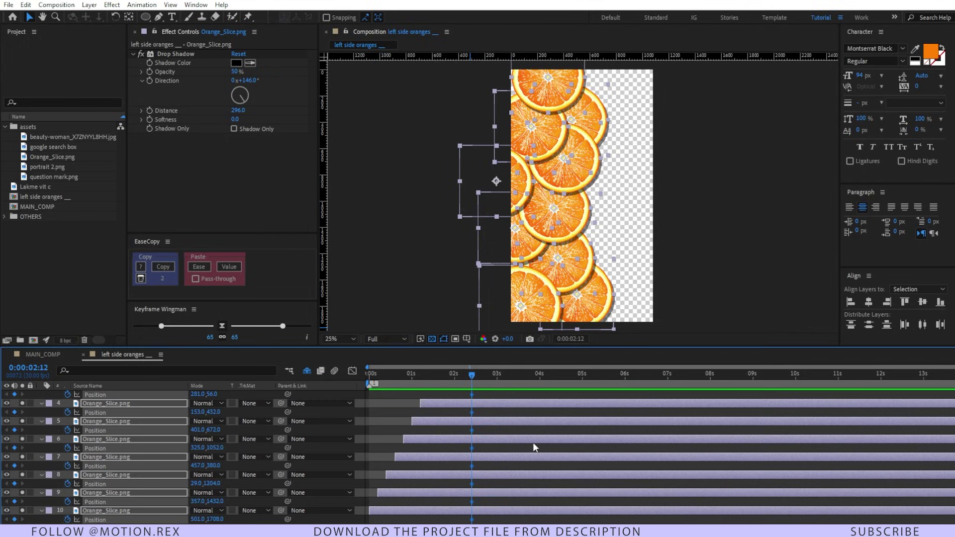
pyautogui.scroll(3, 532, 443)
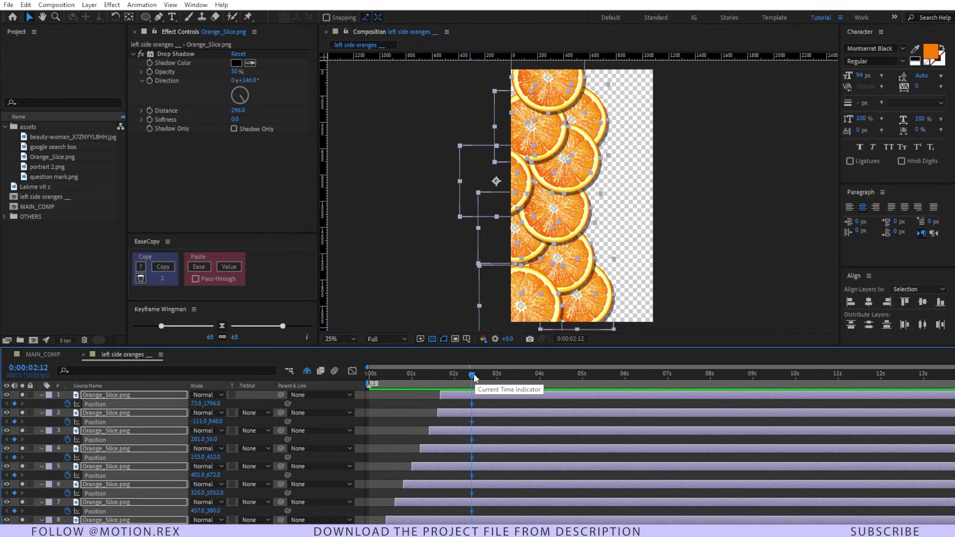
# Step: At 0:00:02:27, move the slices along the left edge and bottom of the frame out past its left side
pyautogui.moveTo(474, 374); pyautogui.dragTo(492, 384)
pyautogui.click(343, 337)
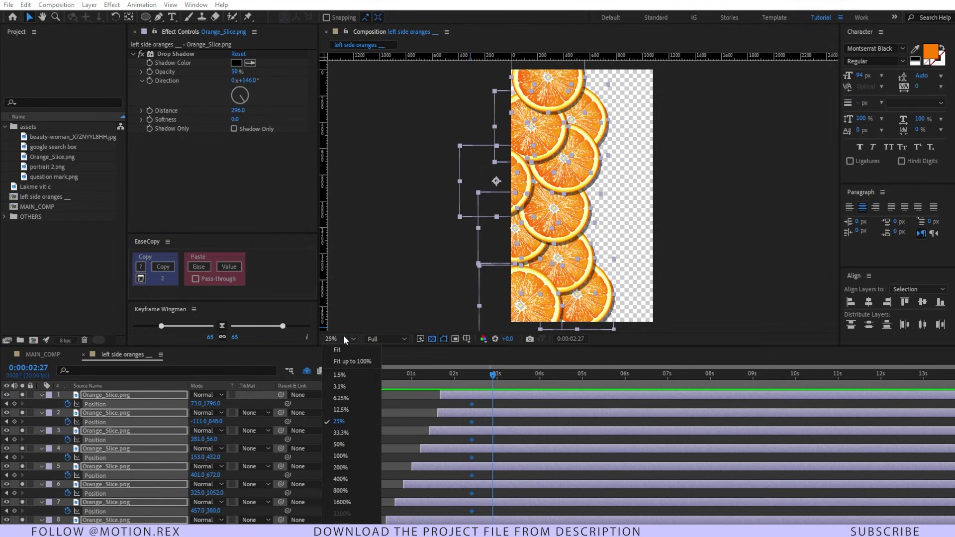
pyautogui.click(341, 410)
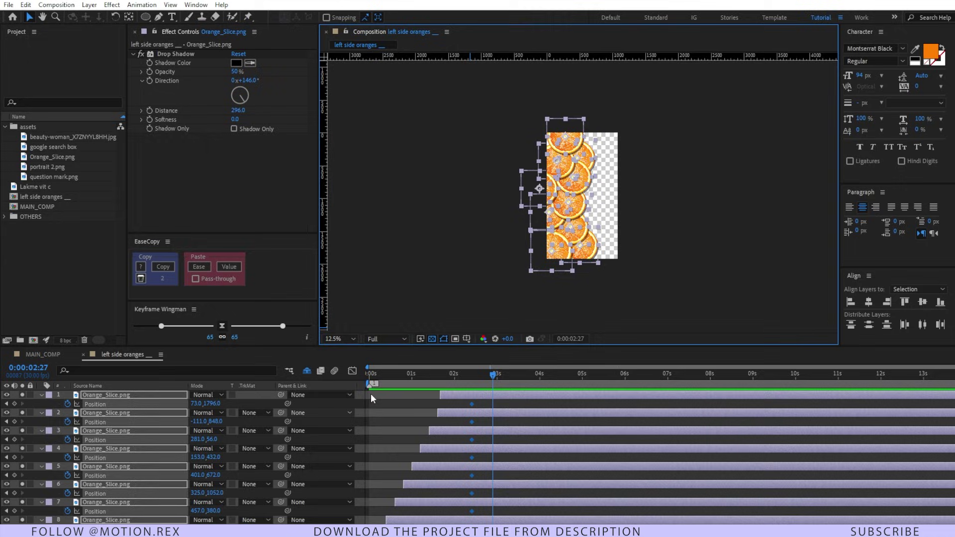
pyautogui.click(524, 245)
pyautogui.moveTo(545, 222); pyautogui.dragTo(524, 228)
pyautogui.click(540, 189)
pyautogui.moveTo(541, 190); pyautogui.dragTo(498, 147)
pyautogui.click(542, 162)
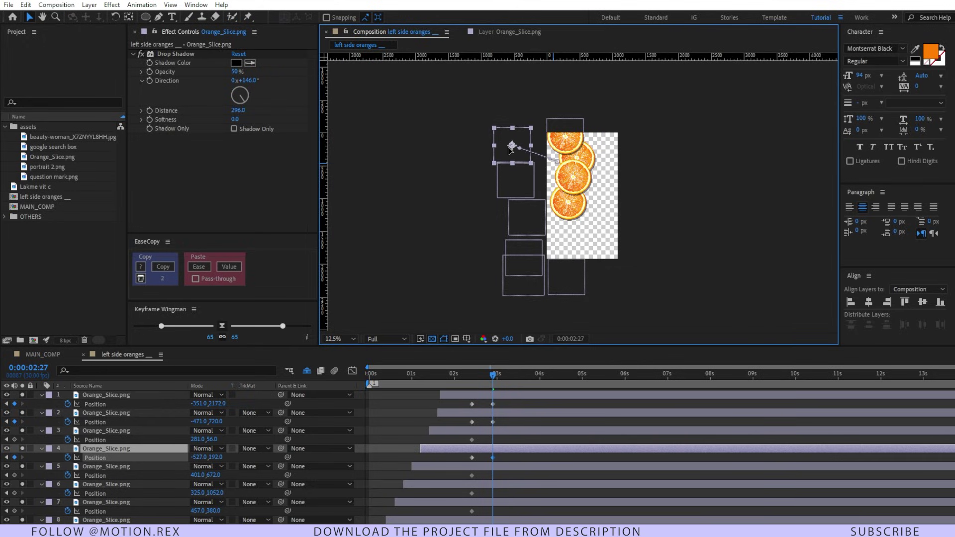
# Step: Move the slices still inside the frame out past its left side at 0:00:02:27 and preview the exit
pyautogui.click(567, 140)
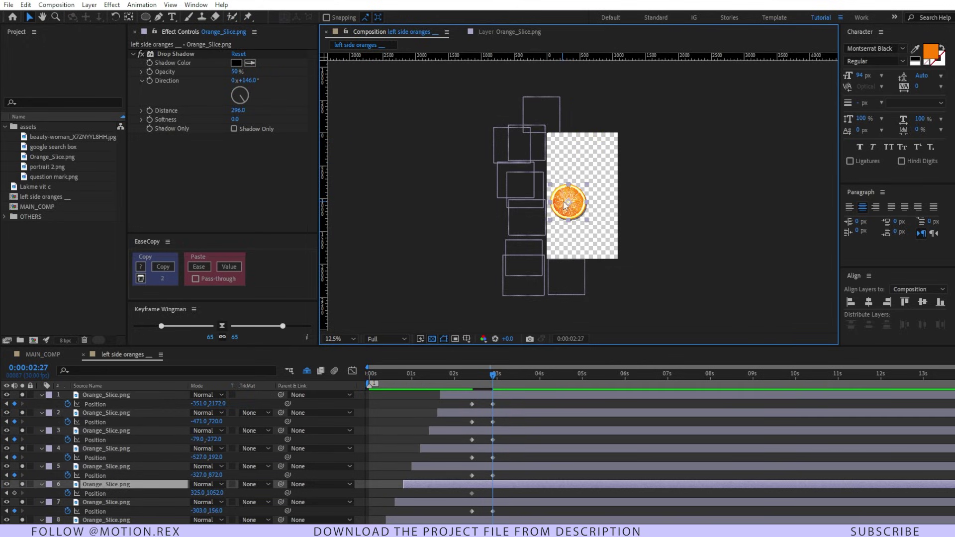
pyautogui.moveTo(564, 204); pyautogui.dragTo(517, 201)
pyautogui.hotkey('shift', '/')
pyautogui.click(463, 373)
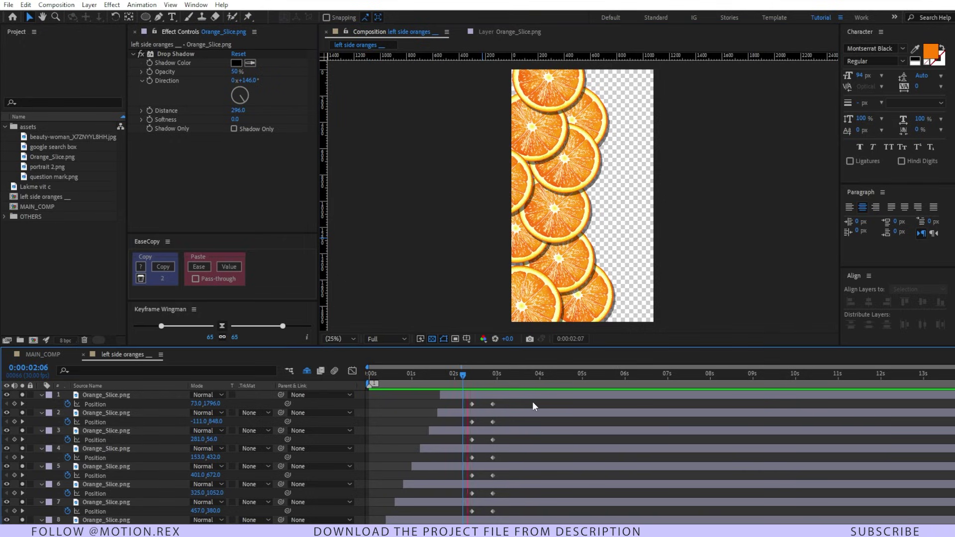
pyautogui.moveTo(492, 378); pyautogui.dragTo(472, 380)
pyautogui.press('space')
pyautogui.press('space')
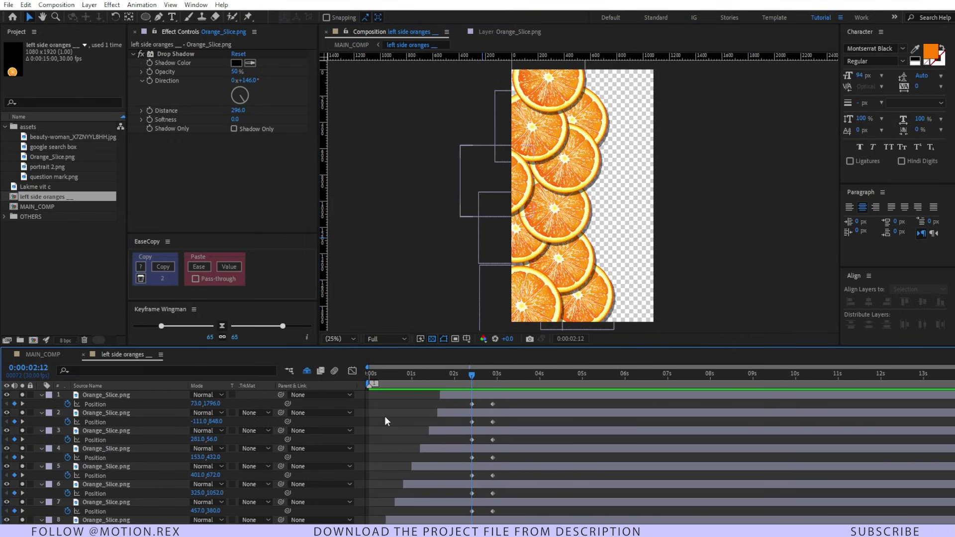
# Step: Add a null object to the left side oranges __ composition and parent all ten orange slice layers to it
pyautogui.click(90, 5)
pyautogui.moveTo(115, 16)
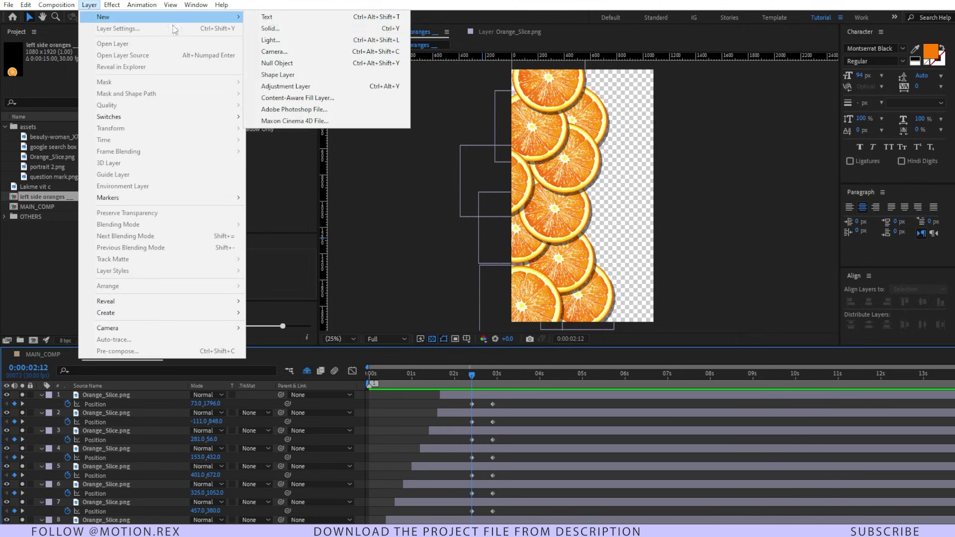
pyautogui.click(314, 64)
pyautogui.scroll(-3, 413, 477)
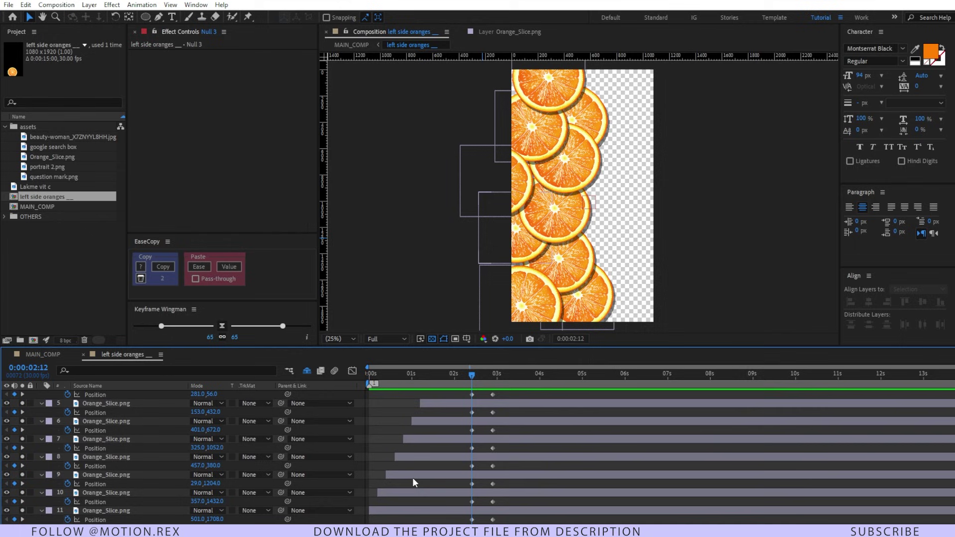
pyautogui.click(398, 513)
pyautogui.scroll(3, 432, 480)
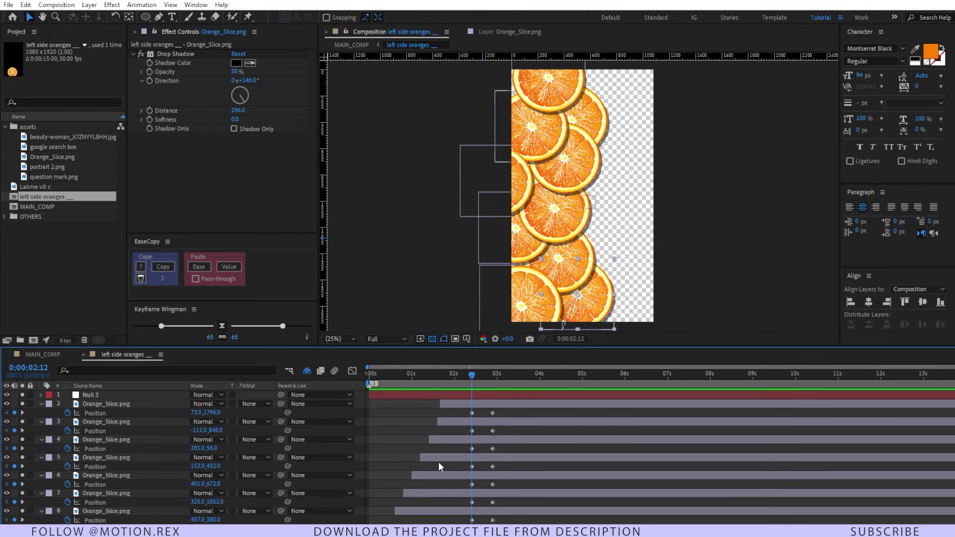
pyautogui.keyDown('shift'); pyautogui.click(449, 405); pyautogui.keyUp('shift')
pyautogui.moveTo(279, 400); pyautogui.dragTo(121, 393)
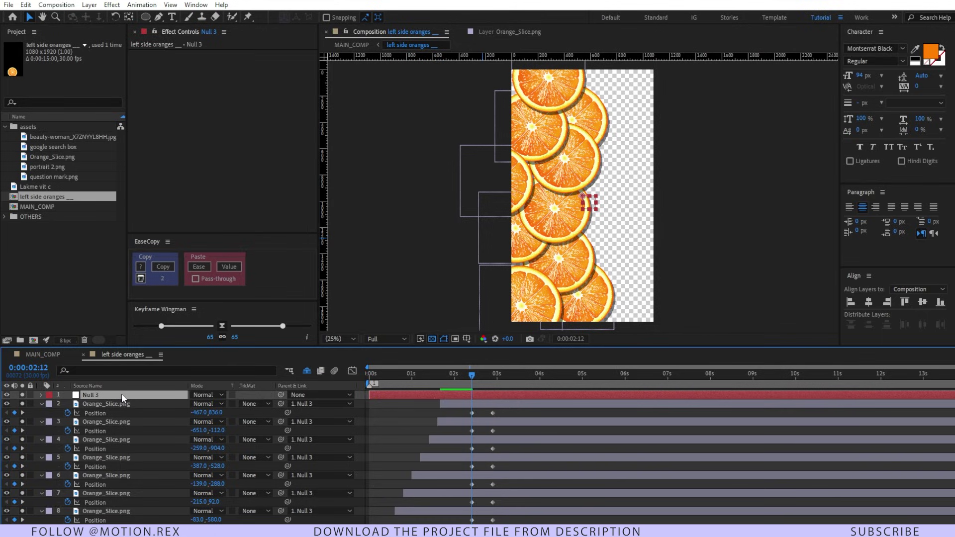
# Step: Rename the null layer as control and keyframe its Position at 0:00:02:12
pyautogui.press('Return')
pyautogui.write('control')
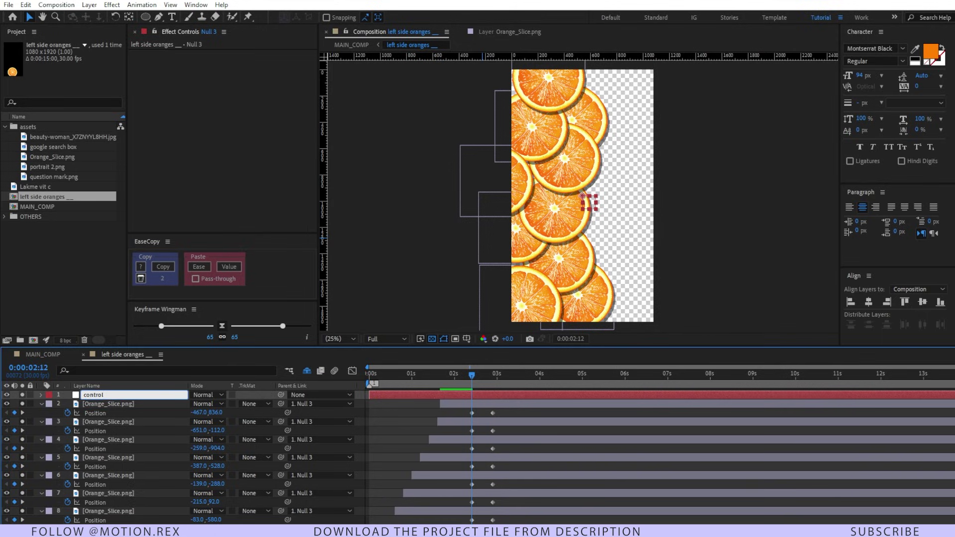
pyautogui.press('Return')
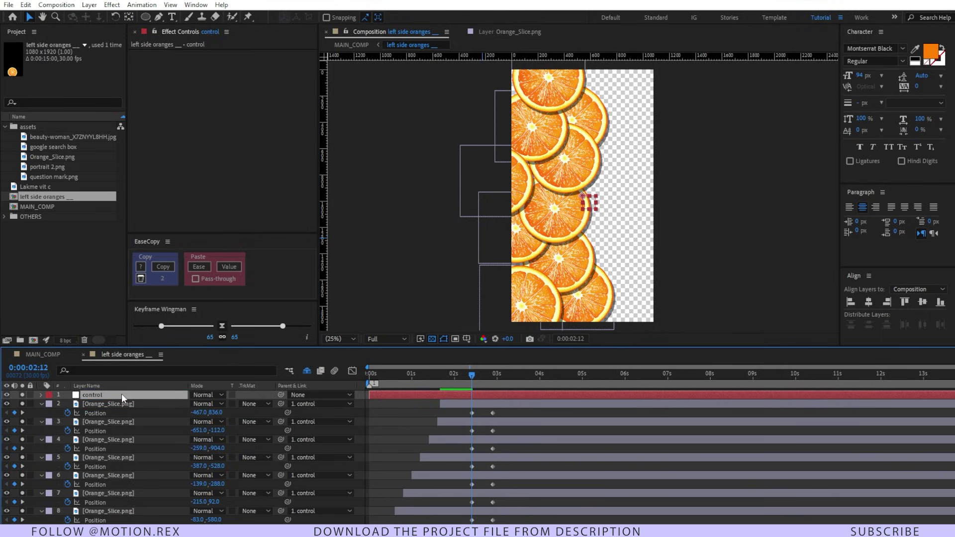
pyautogui.press('p')
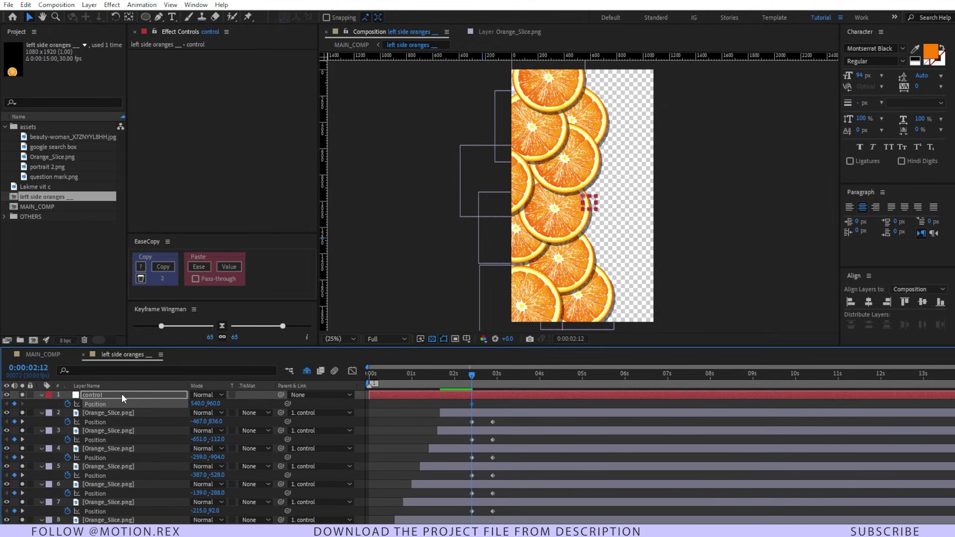
# Step: Try an X position of -254 for the control null at 0:00:00:00 and preview the slices' entrance
pyautogui.moveTo(383, 374); pyautogui.dragTo(352, 378)
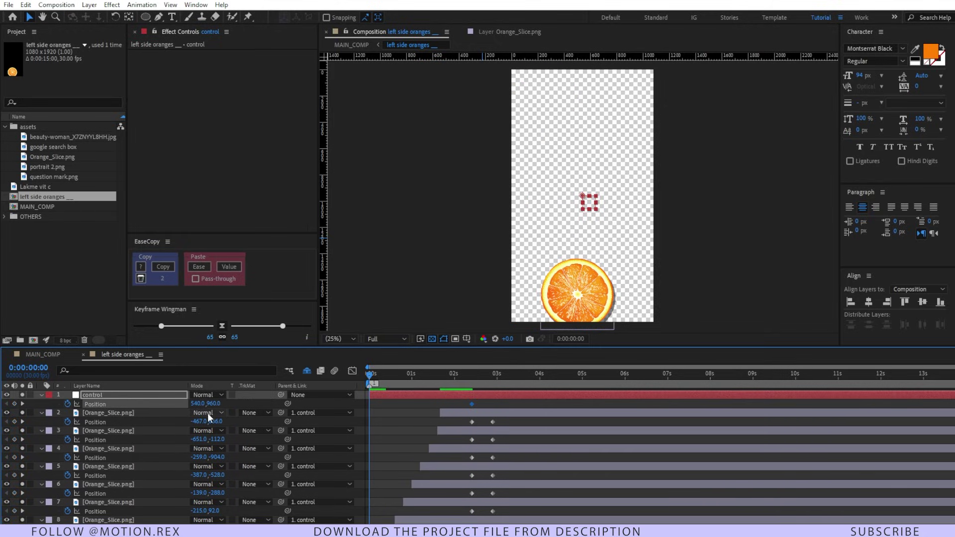
pyautogui.moveTo(198, 404); pyautogui.dragTo(2, 416)
pyautogui.moveTo(202, 404); pyautogui.dragTo(170, 408)
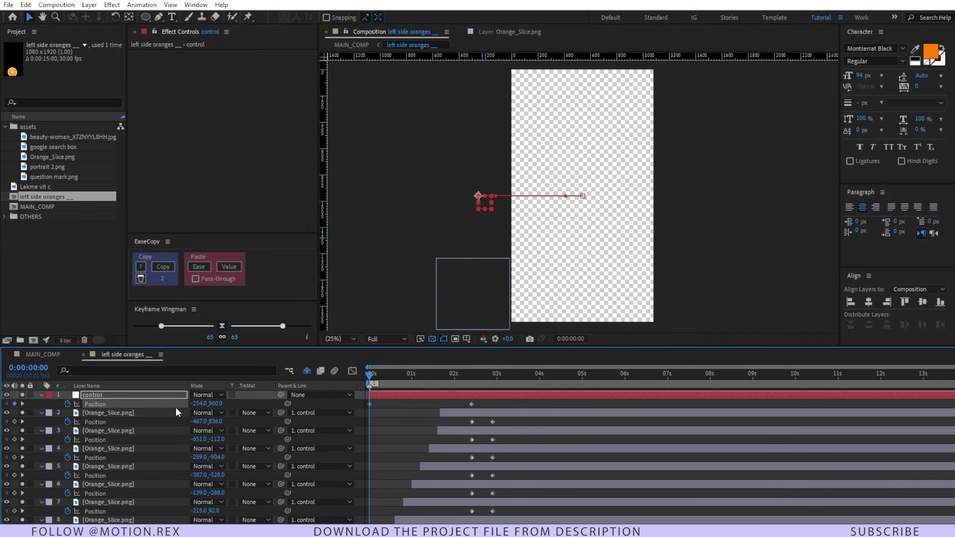
pyautogui.click(388, 428)
pyautogui.press('space')
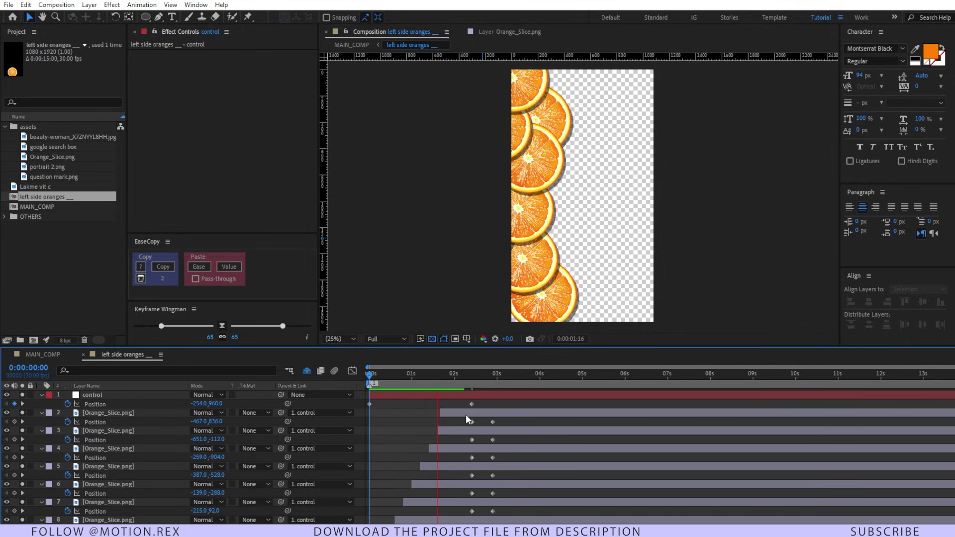
pyautogui.press('space')
# Step: Set the control null's X position to -95 at 0:00:00:00 and play back the animation
pyautogui.moveTo(449, 376); pyautogui.dragTo(362, 392)
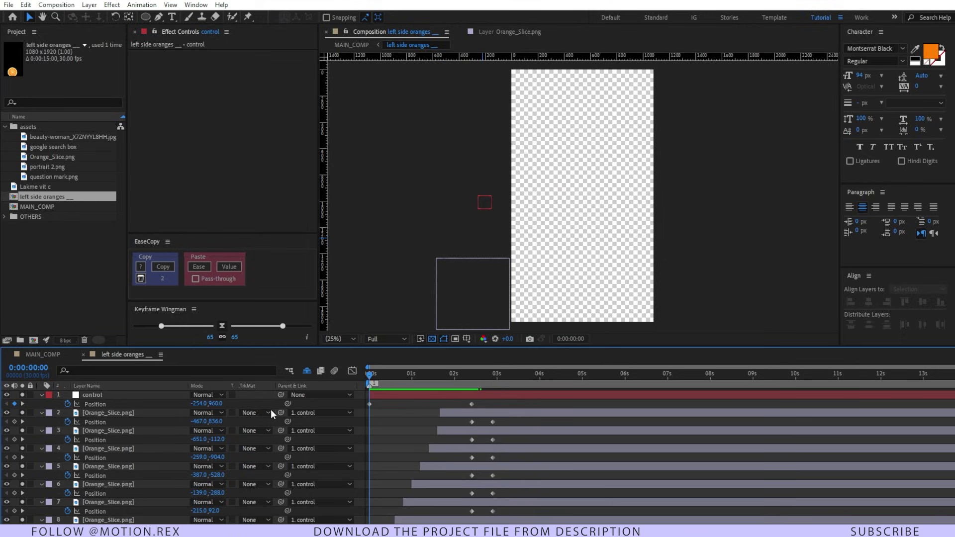
pyautogui.click(211, 403)
pyautogui.moveTo(213, 405); pyautogui.dragTo(502, 431)
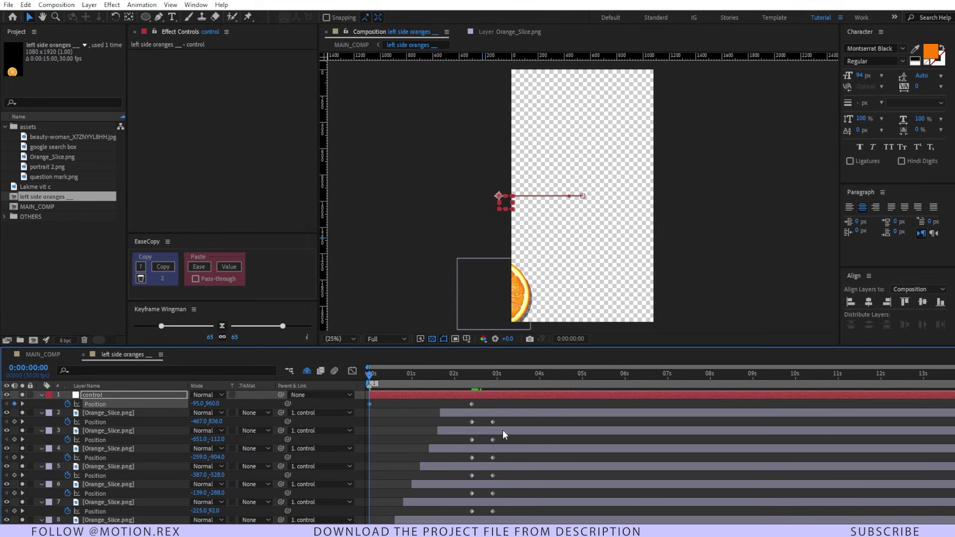
pyautogui.click(432, 417)
pyautogui.press('space')
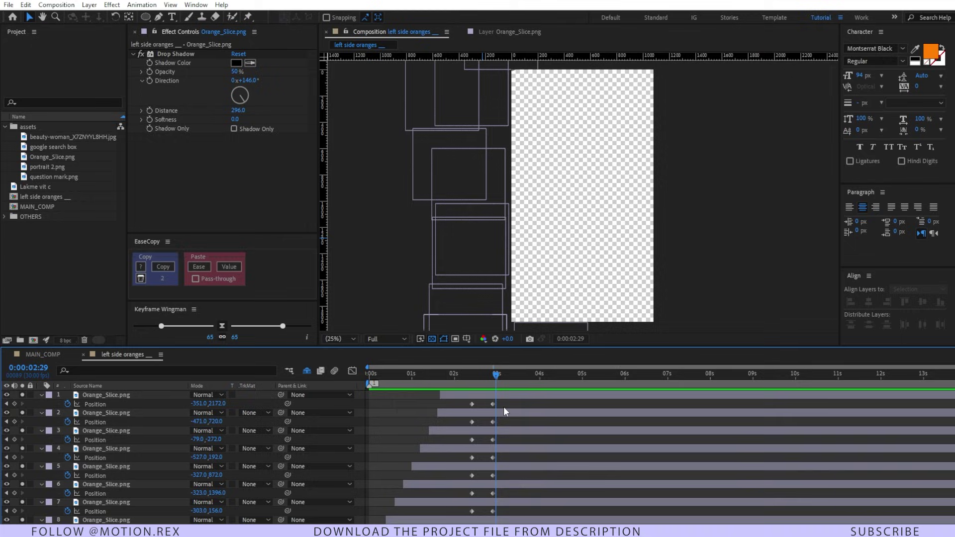
# Step: Add the left side oranges __ composition as the uppermost layer of MAIN_COMP, starting at 0:00:03:27
pyautogui.click(55, 357)
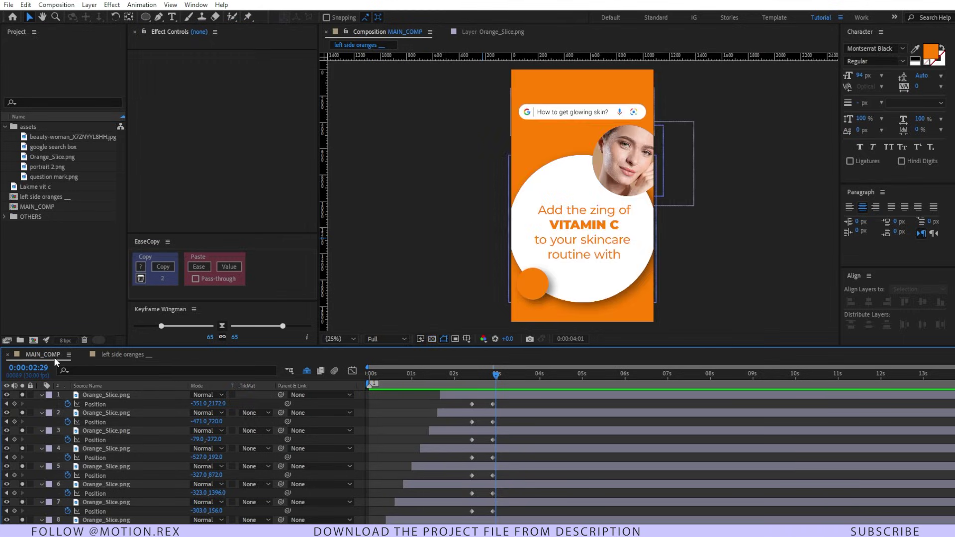
pyautogui.click(43, 203)
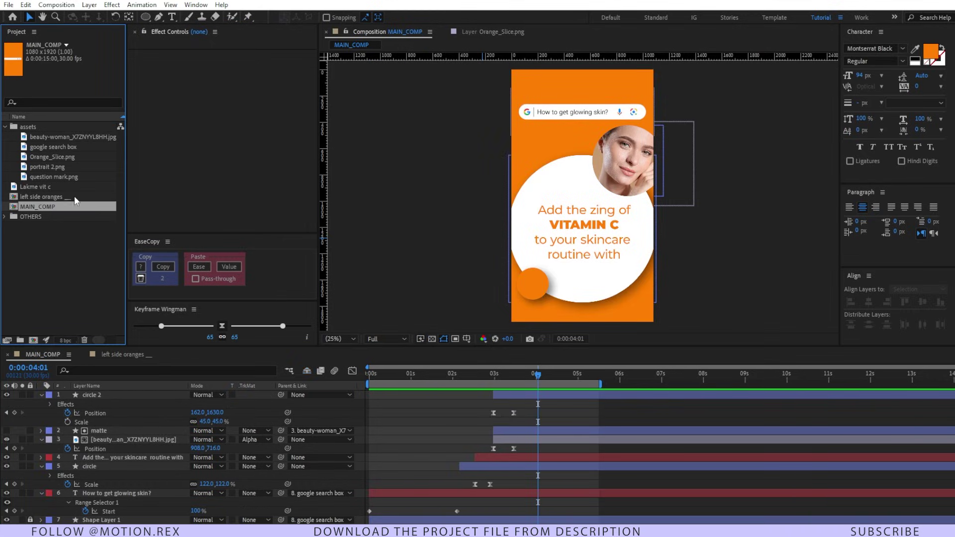
pyautogui.click(95, 196)
pyautogui.moveTo(95, 196); pyautogui.dragTo(70, 395)
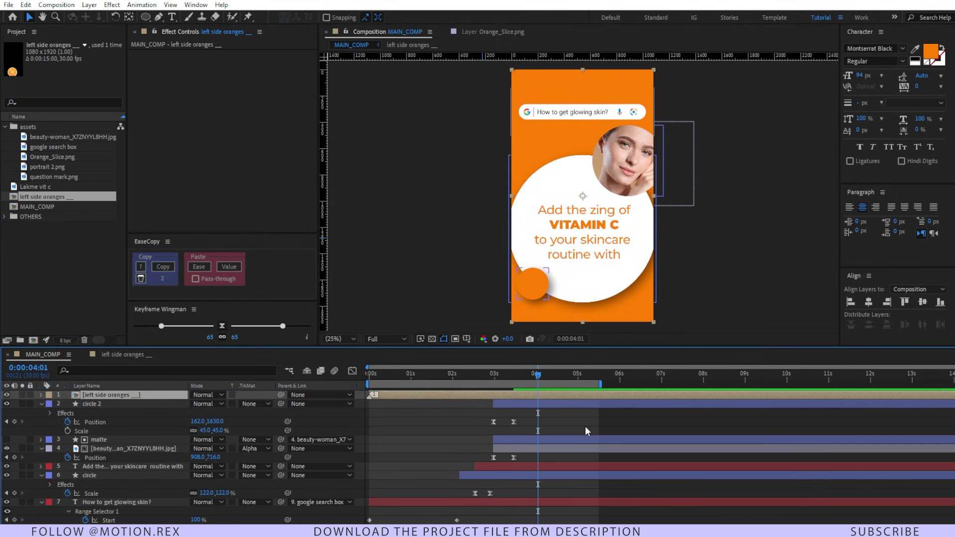
pyautogui.moveTo(409, 393); pyautogui.dragTo(807, 385)
# Step: Extend MAIN_COMP's work area to about 10.5 seconds and preview the orange slices covering the ad
pyautogui.click(610, 384)
pyautogui.click(521, 381)
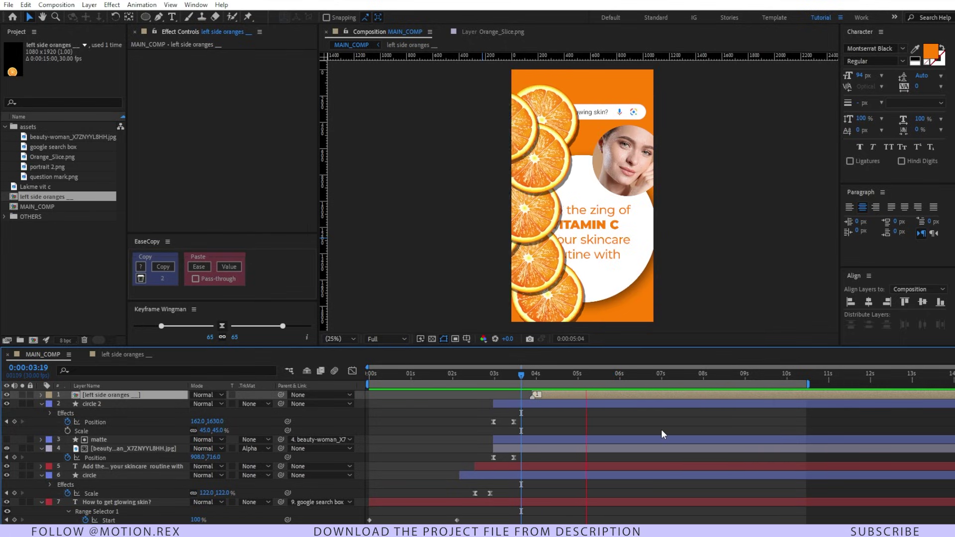
pyautogui.press('space')
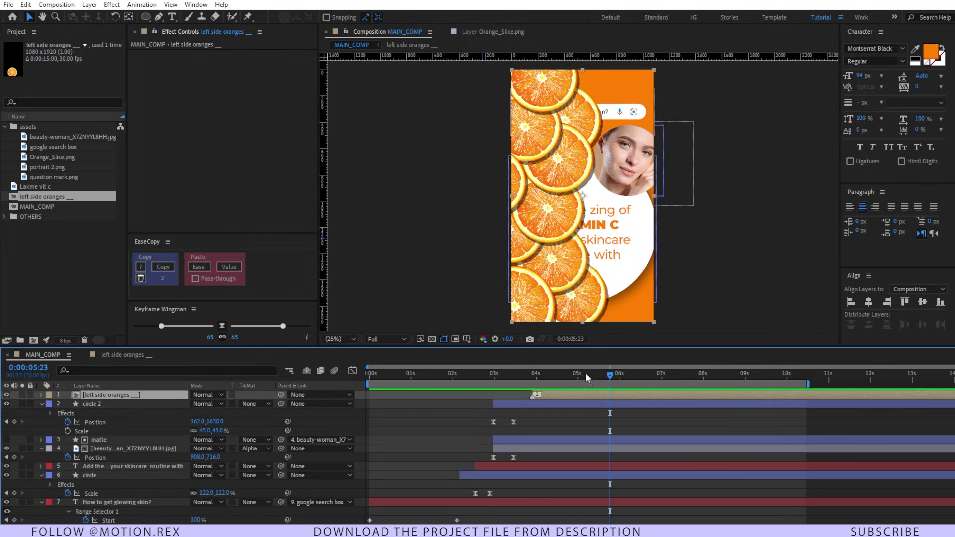
pyautogui.click(530, 381)
pyautogui.press('space')
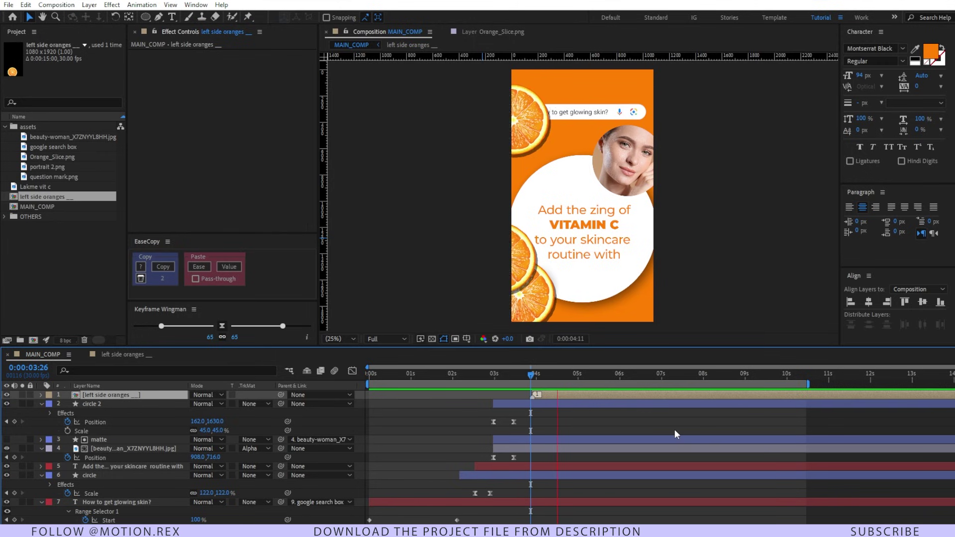
pyautogui.press('space')
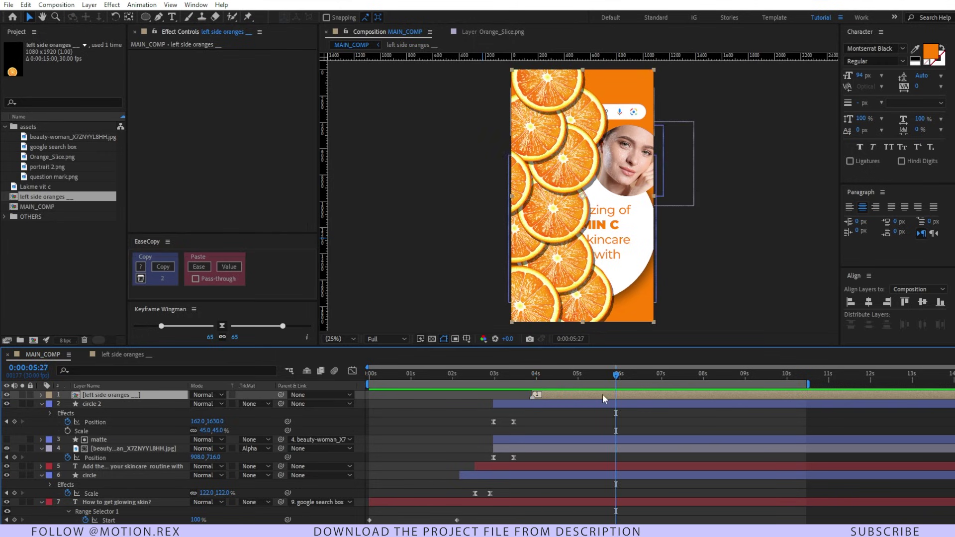
# Step: Duplicate the left side oranges __ layer and rename the copy as right side oranges __
pyautogui.hotkey('ctrl', 'd')
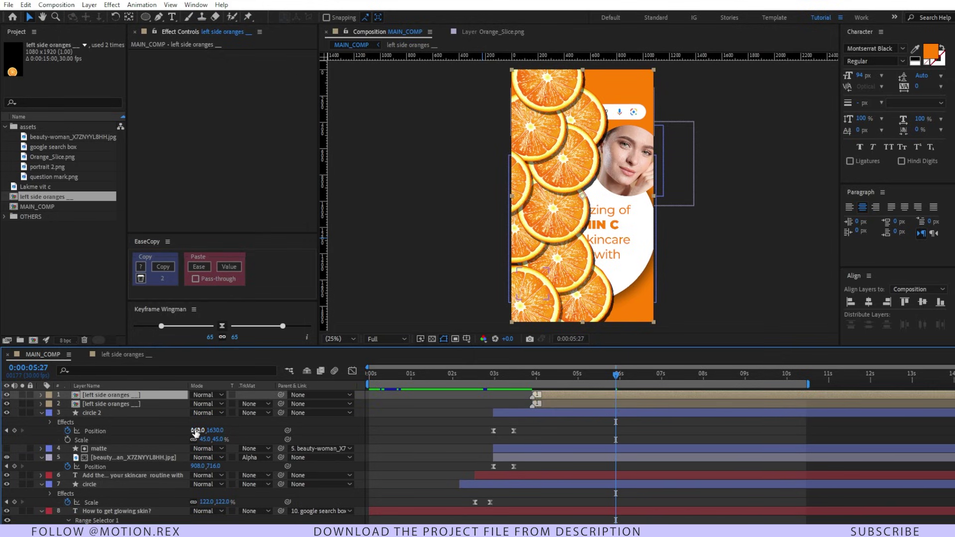
pyautogui.press('Return')
pyautogui.doubleClick(88, 395)
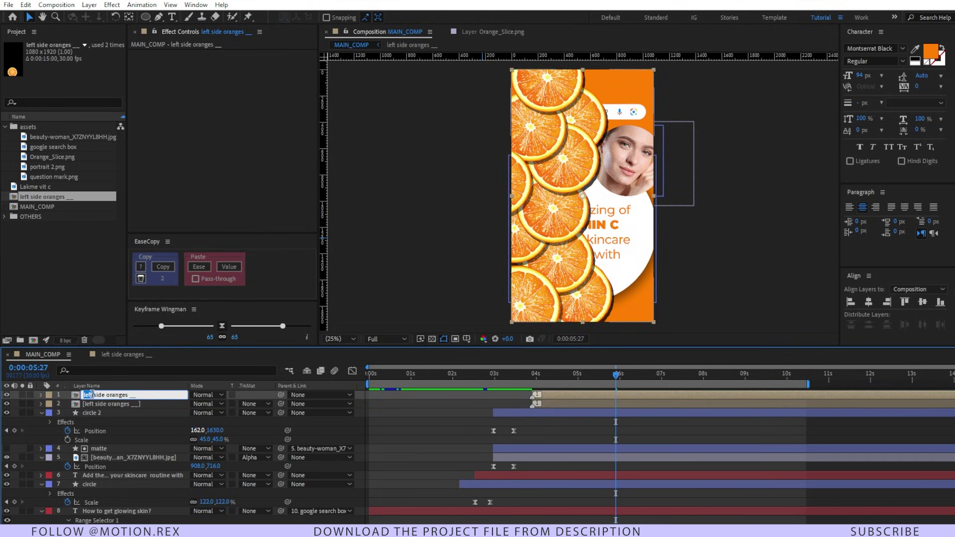
pyautogui.write('right')
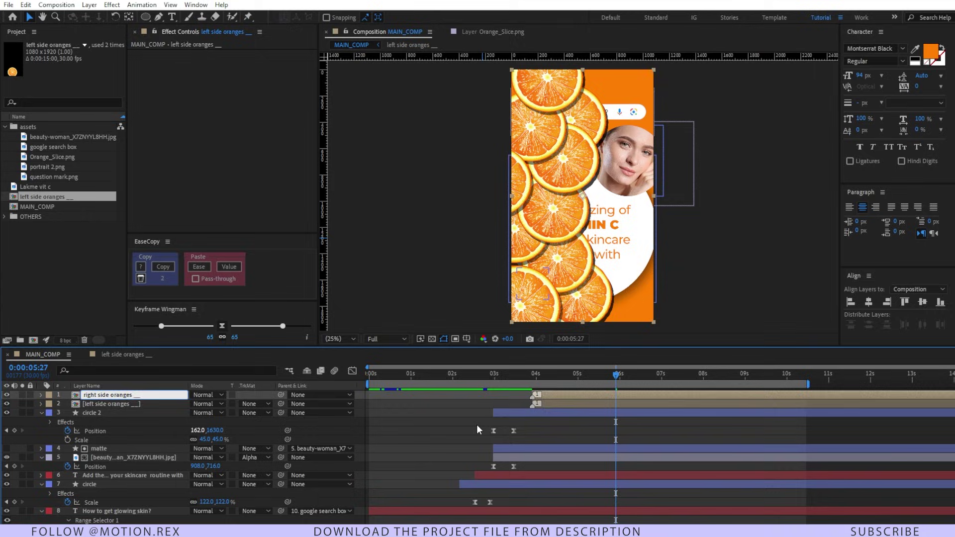
pyautogui.press('Return')
# Step: Flip the right side oranges __ layer horizontally and preview both sets of slices from 0:00:03:19
pyautogui.press('i')
pyautogui.click(549, 396)
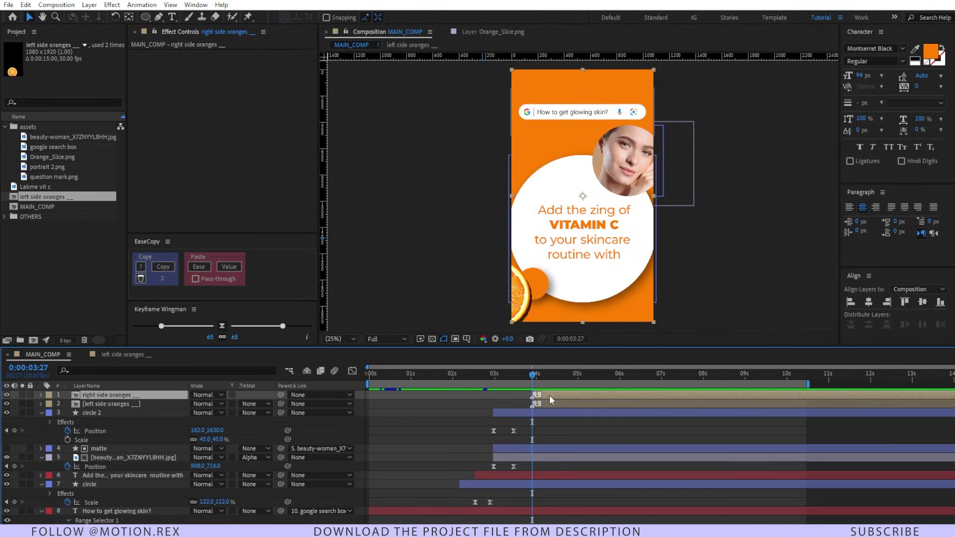
pyautogui.rightClick(550, 396)
pyautogui.moveTo(596, 142)
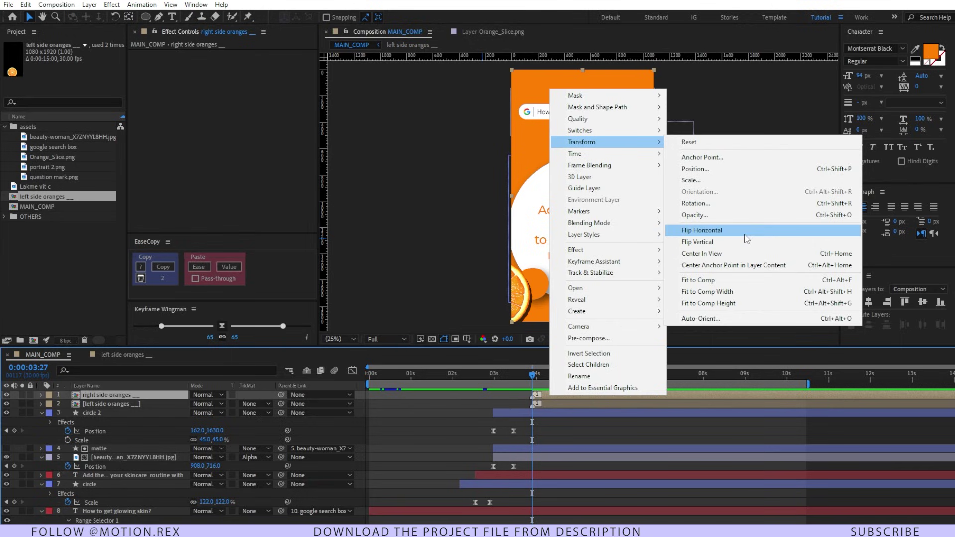
pyautogui.click(701, 230)
pyautogui.moveTo(532, 376); pyautogui.dragTo(521, 376)
pyautogui.press('space')
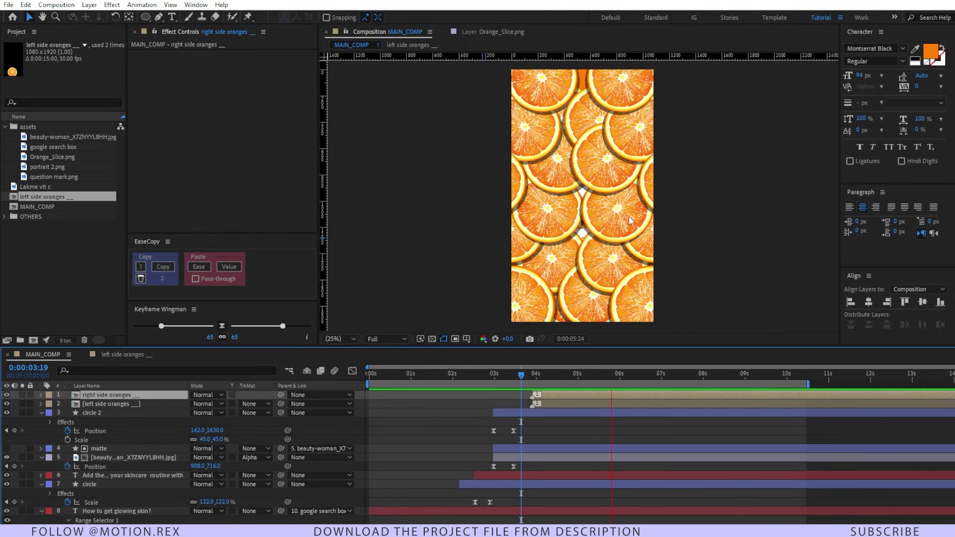
# Step: Preview the orange transition and place composition marker 3 at 0:00:06:09, where the slices fully cover the frame
pyautogui.press('space')
pyautogui.press('space')
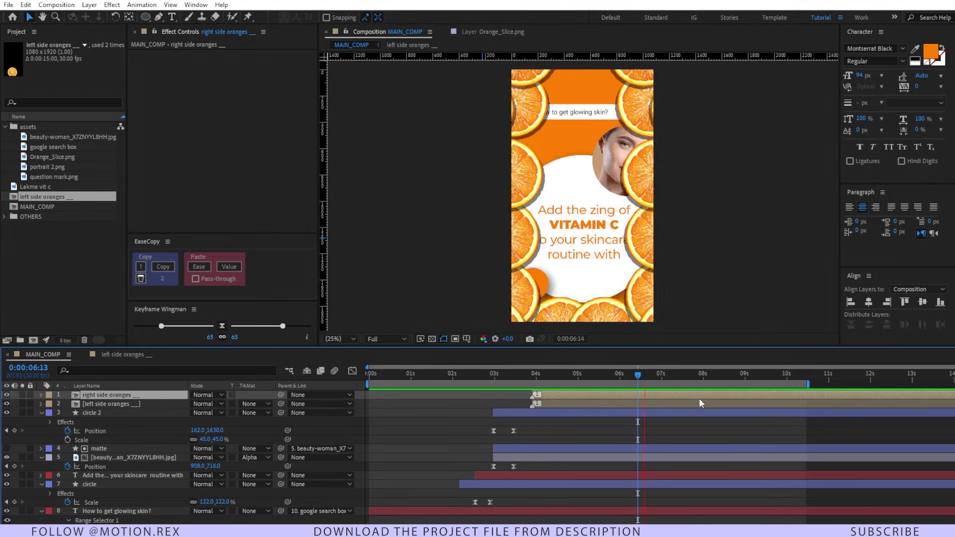
pyautogui.moveTo(632, 381)
pyautogui.mouseDown()
pyautogui.moveTo(625, 386)
pyautogui.moveTo(659, 384)
pyautogui.moveTo(626, 387)
pyautogui.moveTo(654, 389)
pyautogui.moveTo(633, 399)
pyautogui.mouseUp()
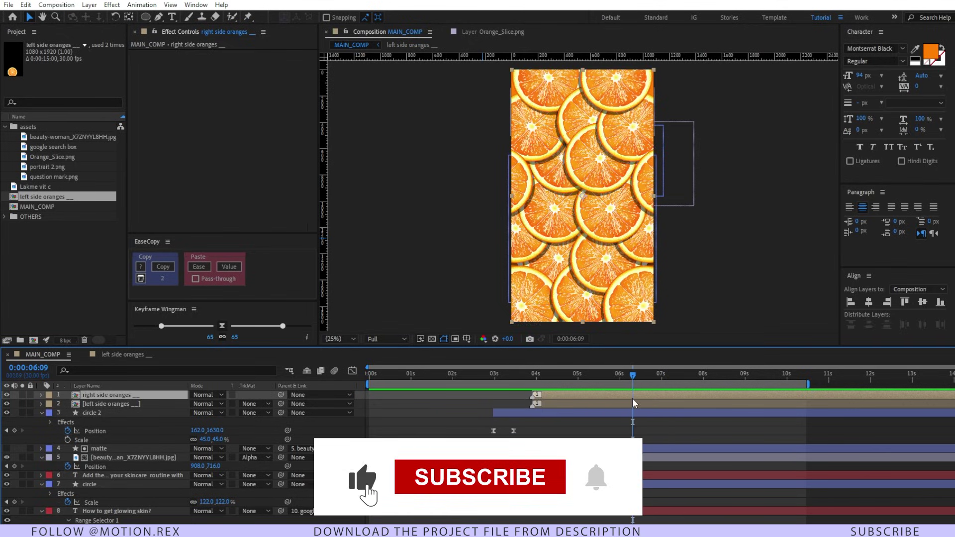
pyautogui.hotkey('shift', '3')
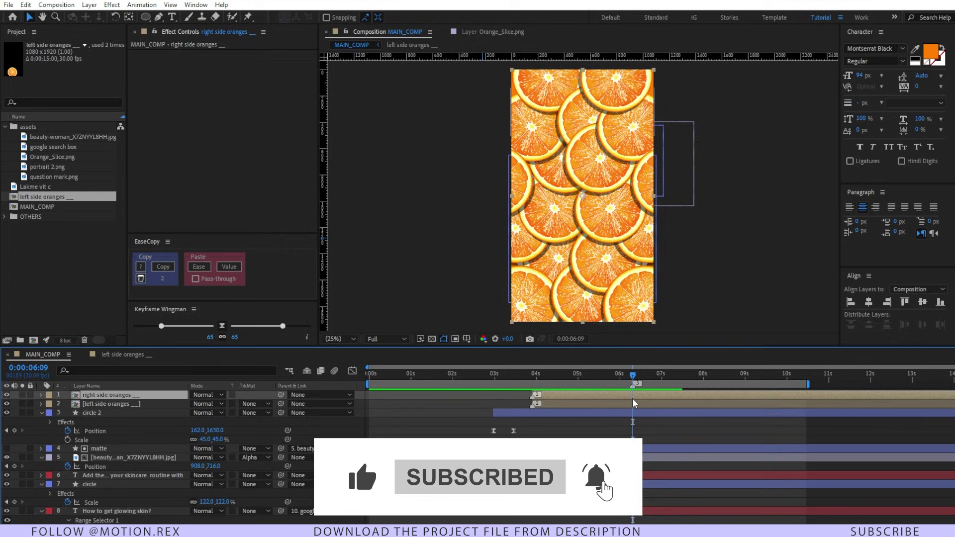
pyautogui.click(616, 425)
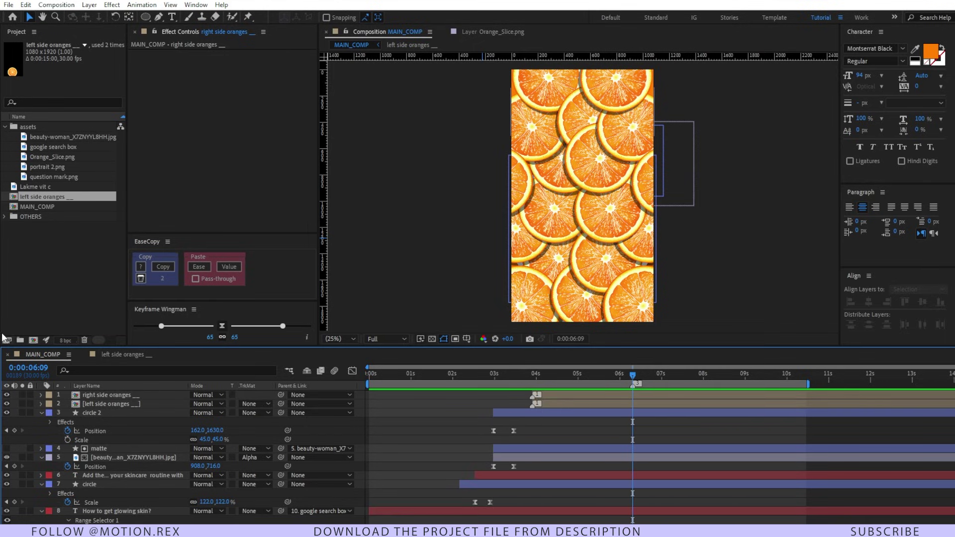
# Step: Create a new composition named 3rd scene
pyautogui.click(20, 301)
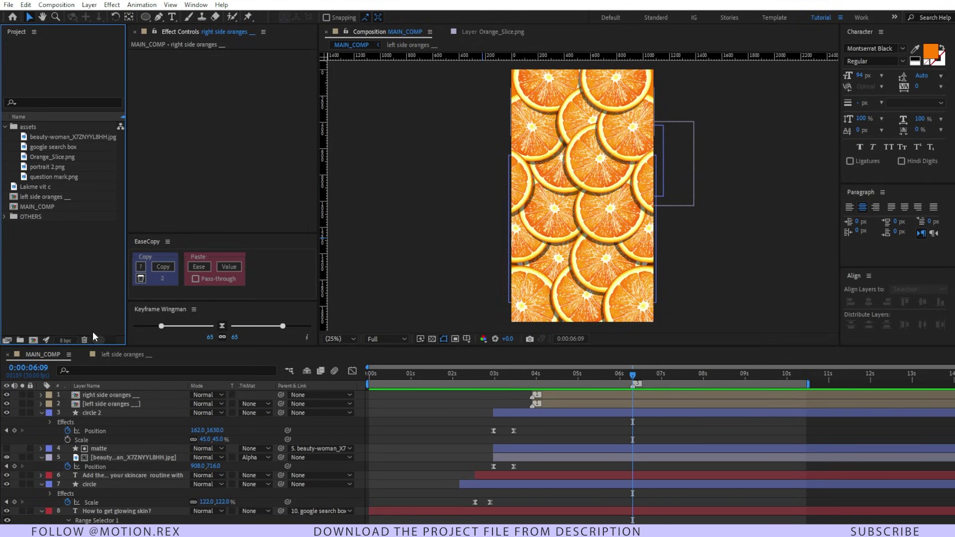
pyautogui.click(548, 431)
pyautogui.hotkey('ctrl', 'n')
pyautogui.write('3rd scene')
pyautogui.press('Return')
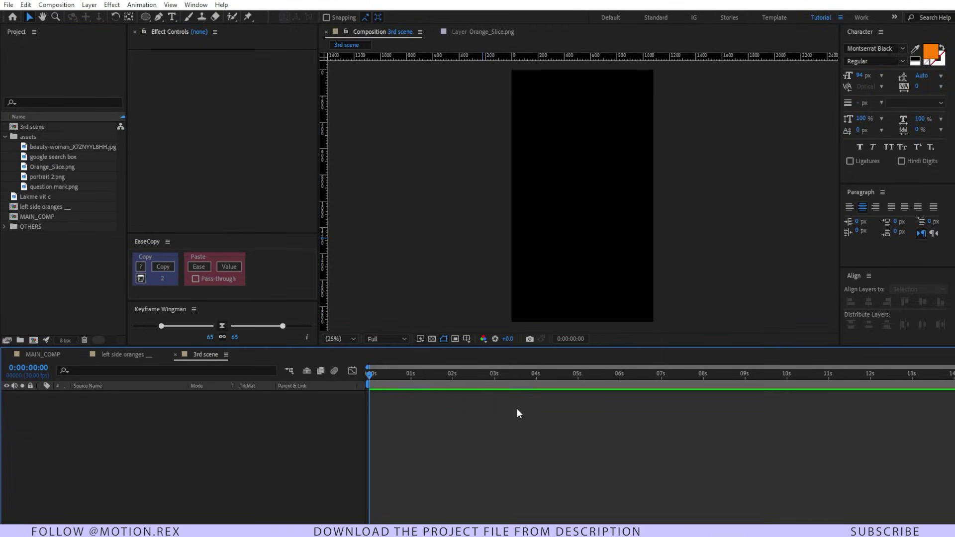
# Step: Add a full-size 1080 × 1920 solid in white (FFFFFF) as the background of 3rd scene
pyautogui.hotkey('ctrl', 'y')
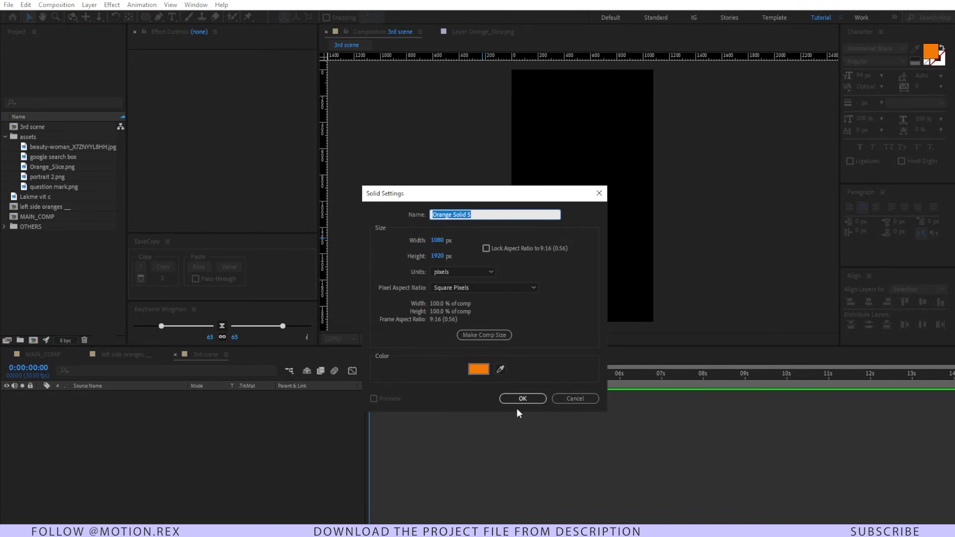
pyautogui.click(478, 369)
pyautogui.click(152, 219)
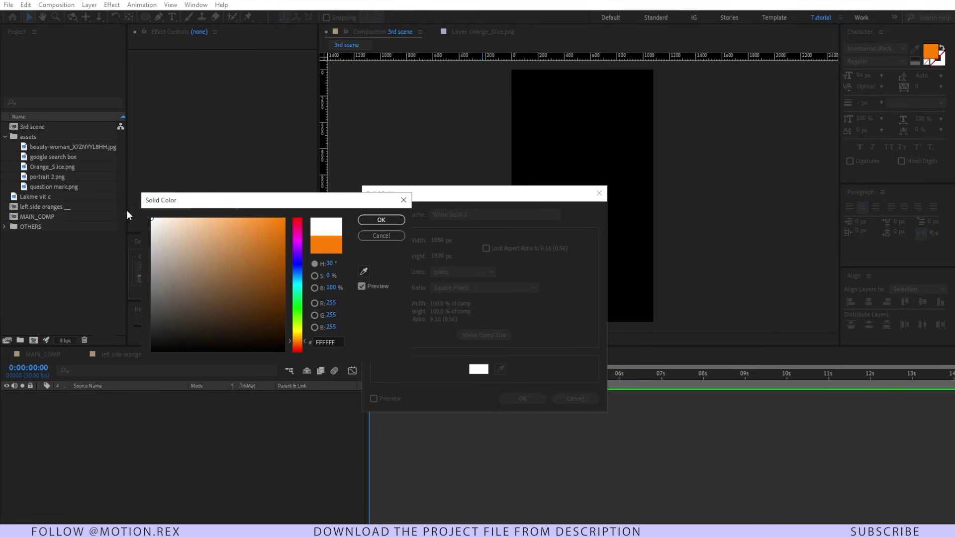
pyautogui.click(380, 220)
pyautogui.click(523, 399)
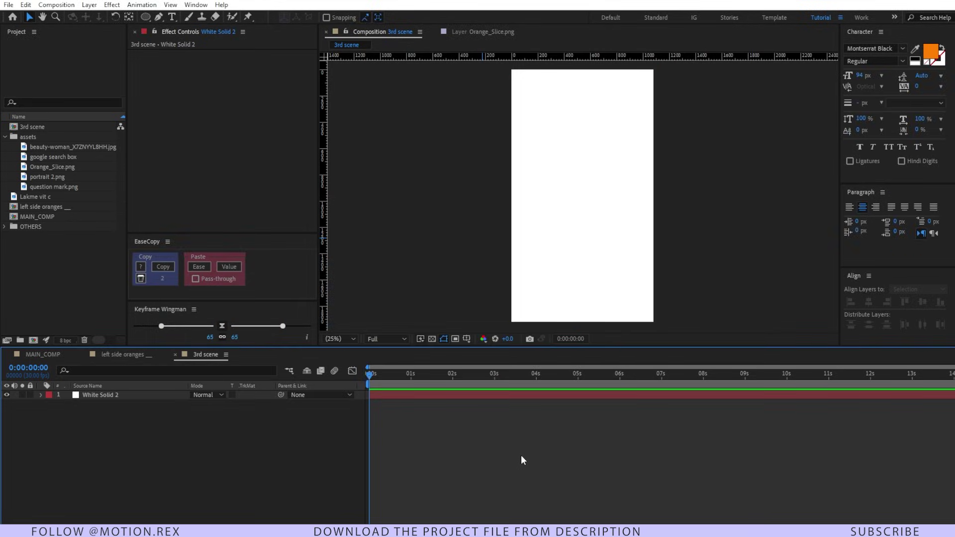
# Step: Add Lakme vit c above the white solid at 170% scale and paste the text layer "Radiancee maximising vitamin C serum" on top
pyautogui.moveTo(48, 198); pyautogui.dragTo(97, 398)
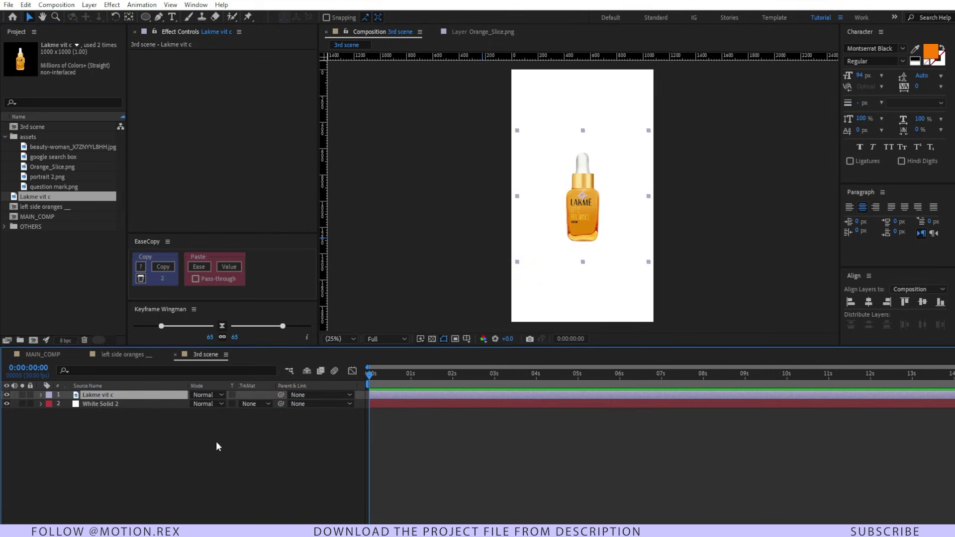
pyautogui.press('s')
pyautogui.moveTo(224, 404); pyautogui.dragTo(262, 404)
pyautogui.hotkey('ctrl', 'v')
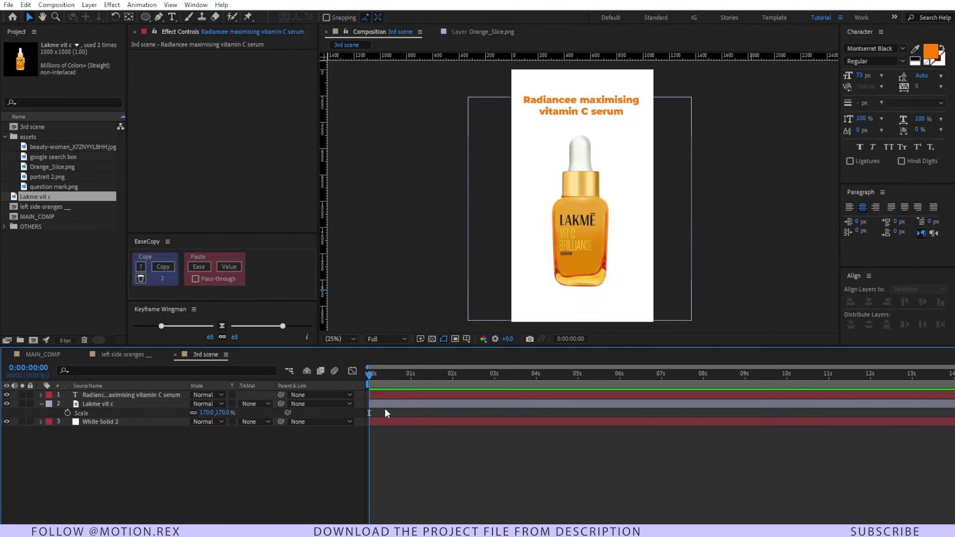
# Step: Animate the Lakme vit c scale from 222% at 0:00:00:00 to 170% at frame 9, and start the headline layer at frame 4
pyautogui.click(390, 407)
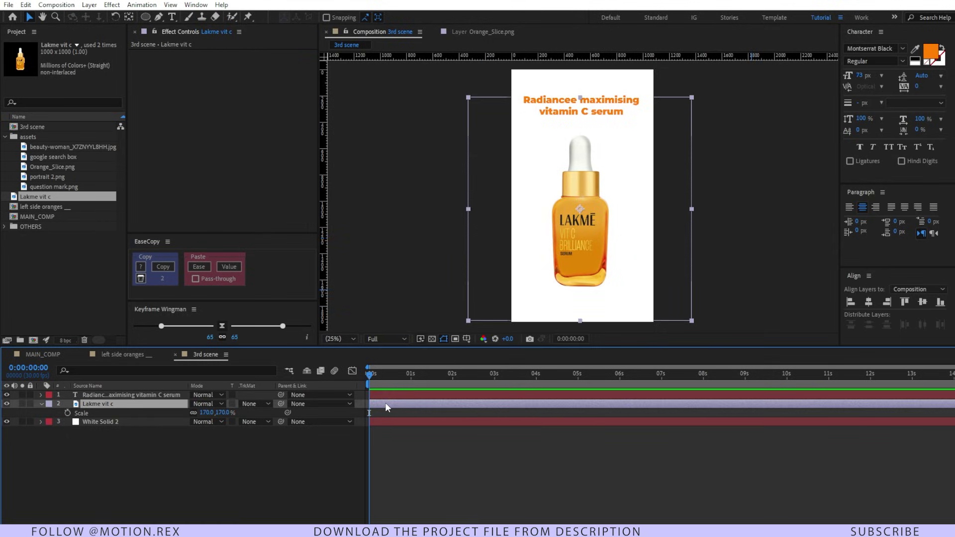
pyautogui.click(67, 414)
pyautogui.moveTo(369, 413); pyautogui.dragTo(382, 416)
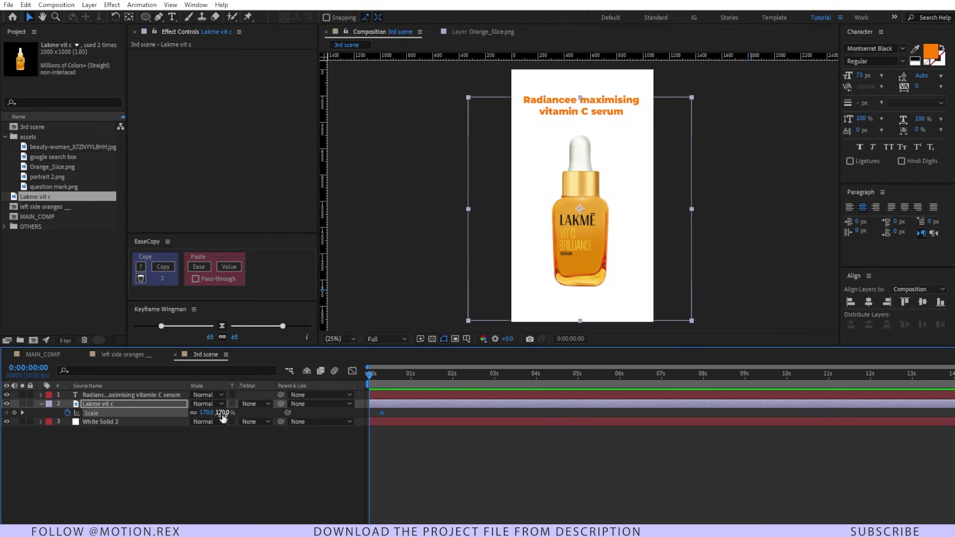
pyautogui.moveTo(222, 414)
pyautogui.mouseDown()
pyautogui.moveTo(234, 414)
pyautogui.moveTo(222, 414)
pyautogui.mouseUp()
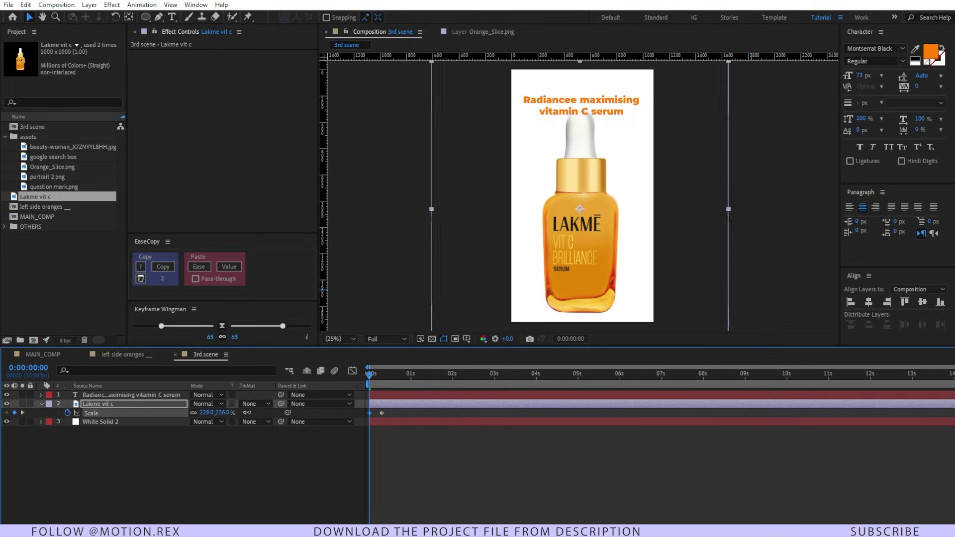
pyautogui.click(389, 417)
pyautogui.press('space')
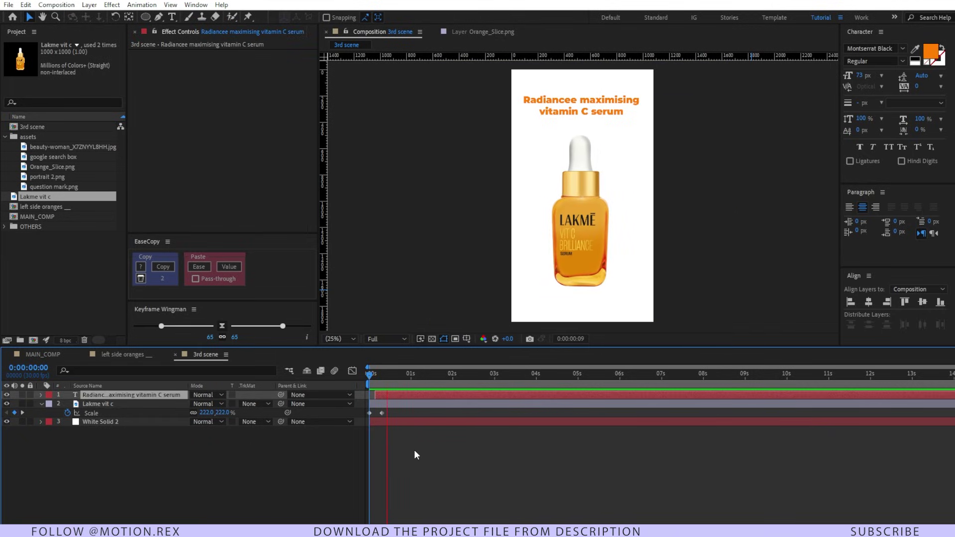
pyautogui.press('space')
# Step: Keyframe the headline's position at 0:00:00:15 and lower it to Y 275 at 0:00:00:18
pyautogui.press('p')
pyautogui.press('=')
pyautogui.click(510, 480)
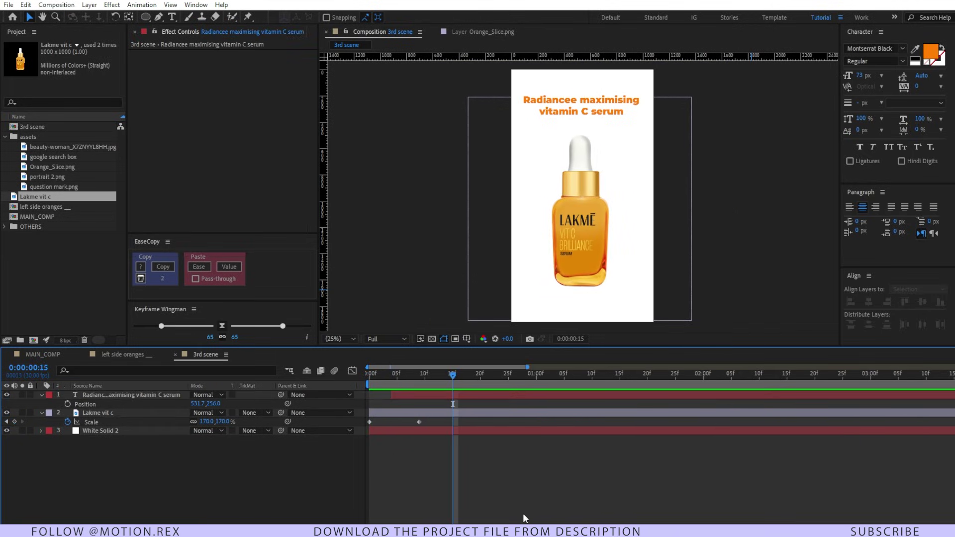
pyautogui.click(467, 394)
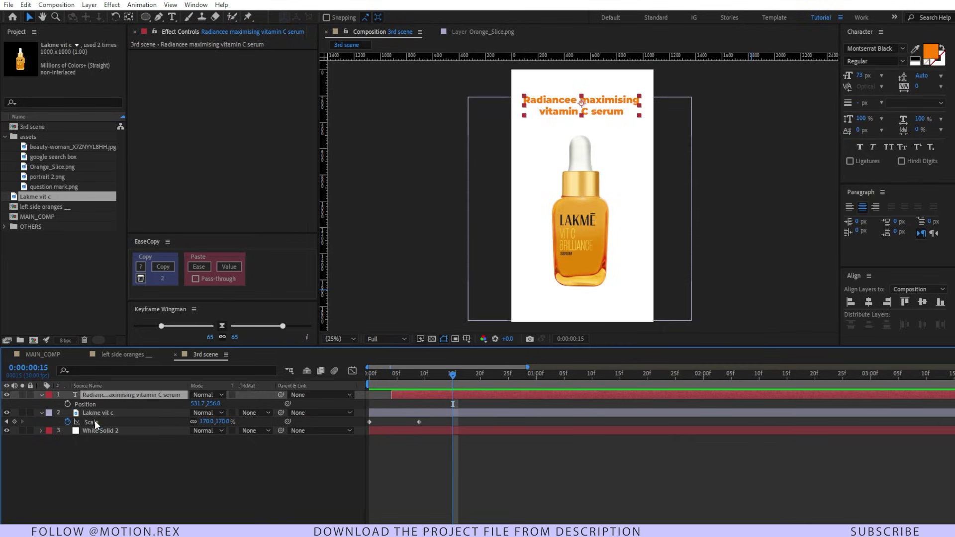
pyautogui.click(68, 404)
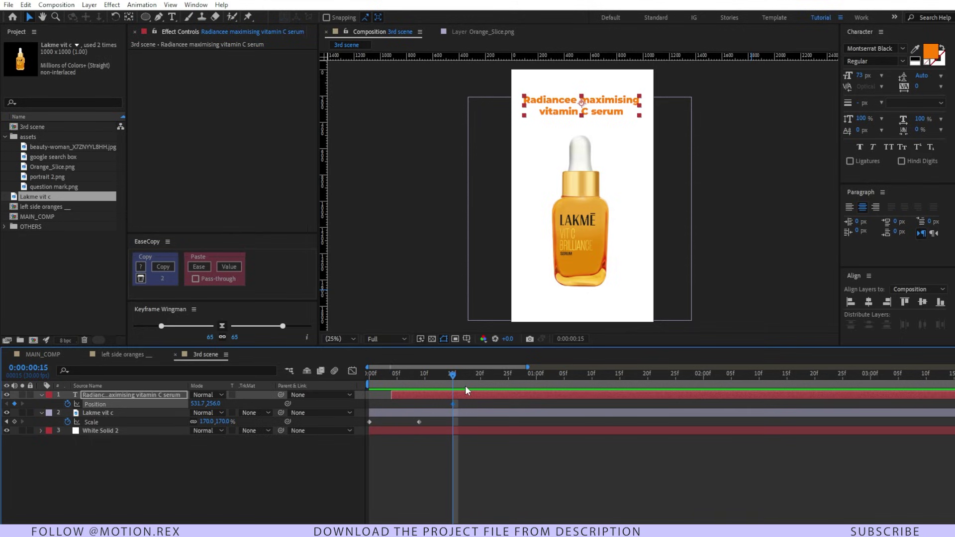
pyautogui.press('pagedown')
pyautogui.press('pagedown')
pyautogui.press('pagedown')
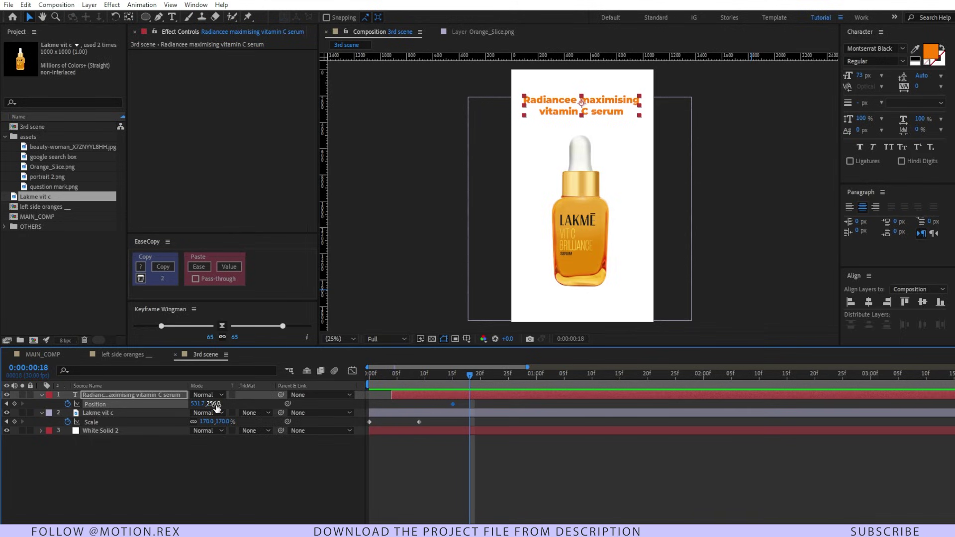
pyautogui.moveTo(215, 404); pyautogui.dragTo(227, 406)
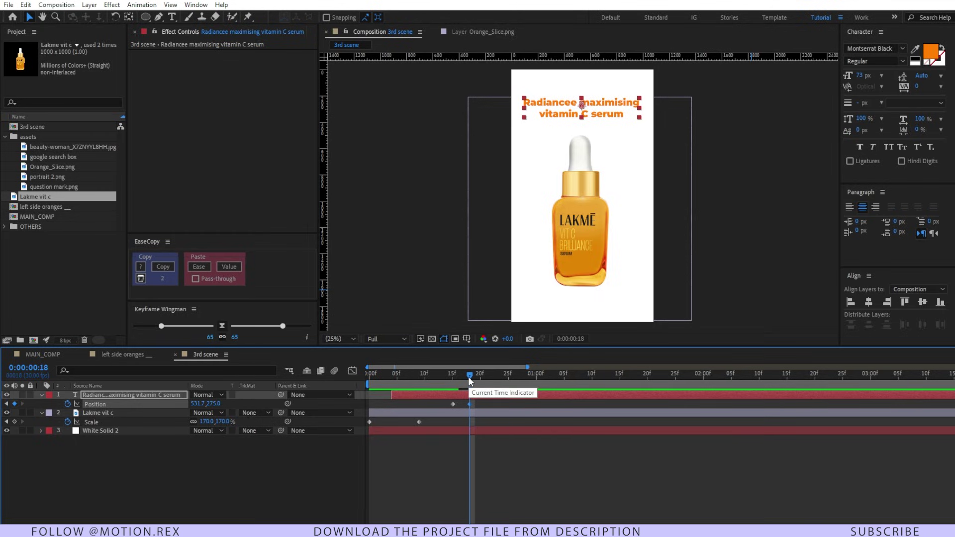
# Step: Move the headline up out of the frame to Y -144 at 0:00:01:00 and preview its exit
pyautogui.moveTo(469, 380); pyautogui.dragTo(537, 390)
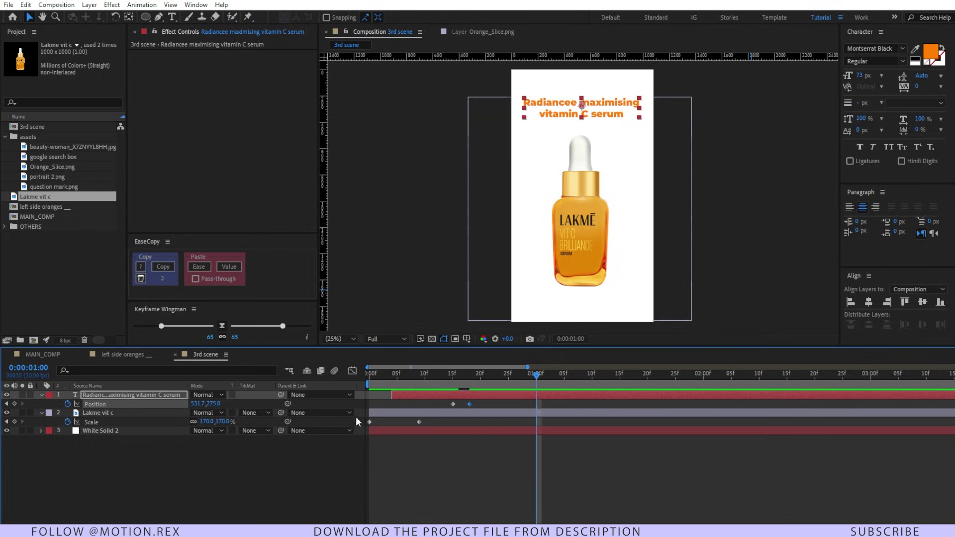
pyautogui.moveTo(214, 403); pyautogui.dragTo(132, 417)
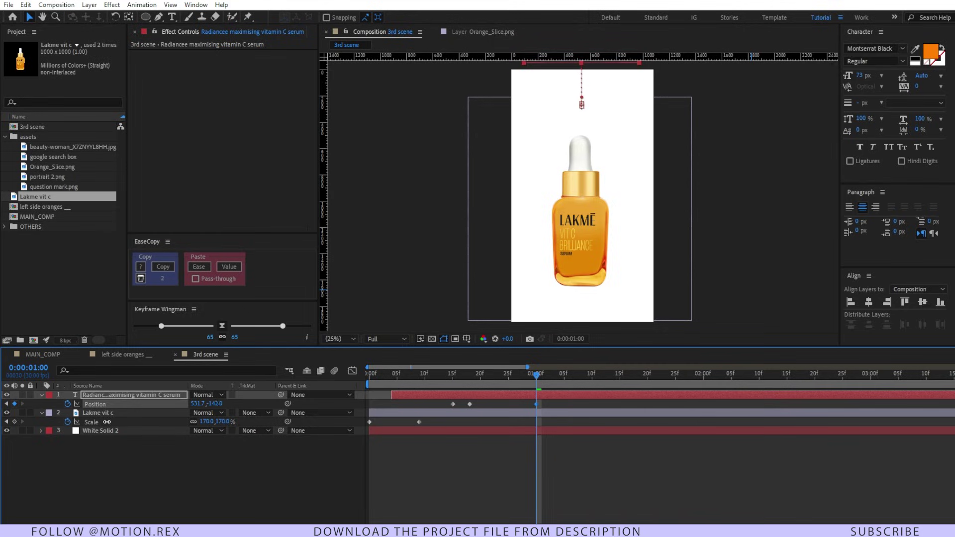
pyautogui.click(440, 375)
pyautogui.click(493, 457)
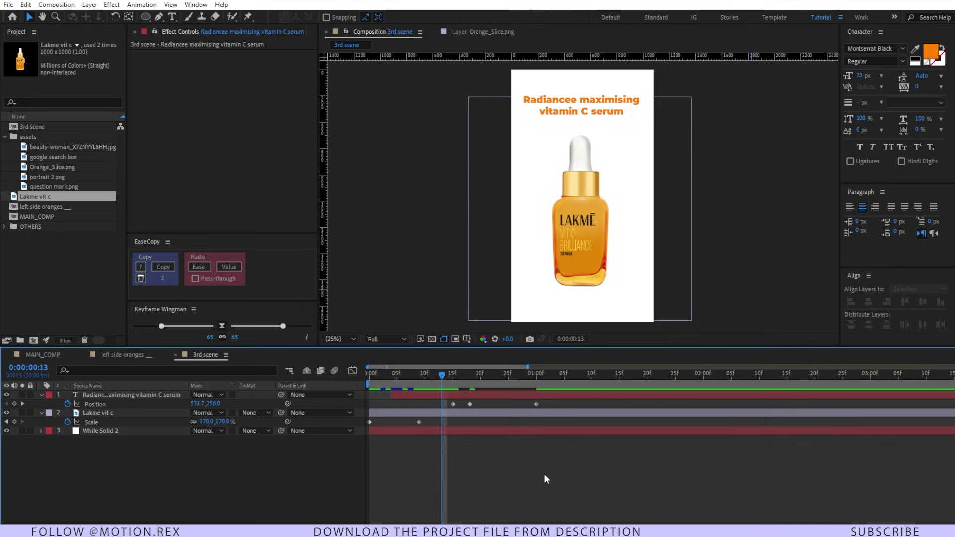
pyautogui.press('space')
pyautogui.press('space')
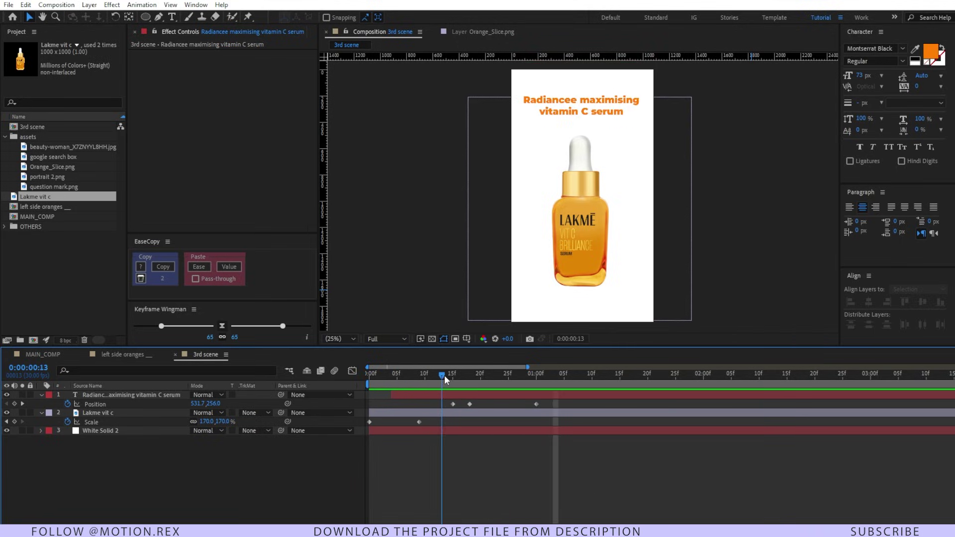
pyautogui.press('space')
pyautogui.press('space')
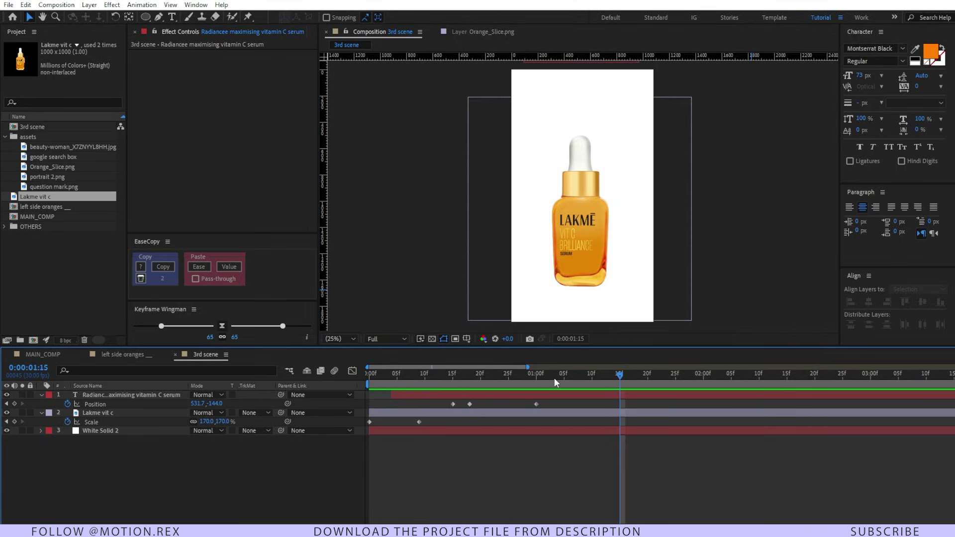
# Step: Add position, scale and rotation keyframes to the Lakme vit c layer at 0:00:01:00
pyautogui.press('j')
pyautogui.click(117, 414)
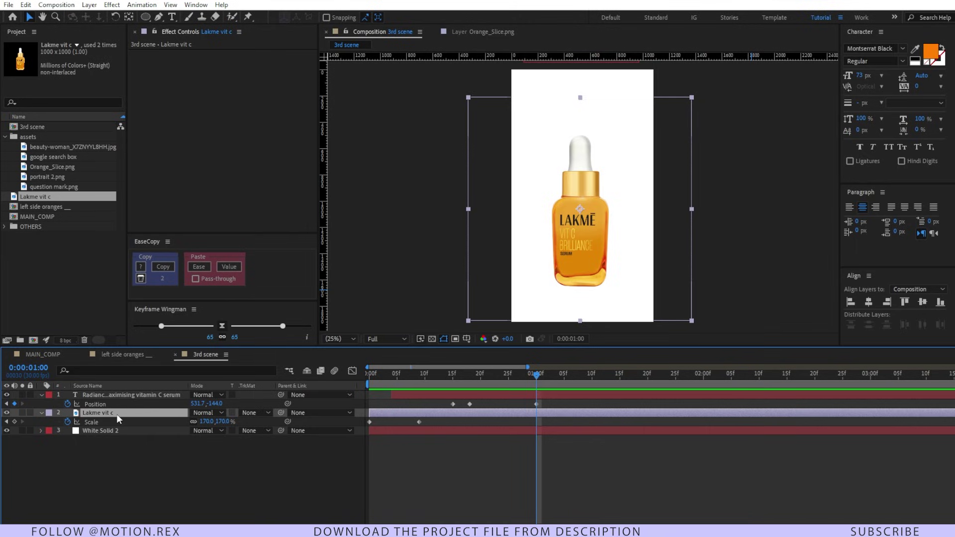
pyautogui.hotkey('shift', 'p')
pyautogui.hotkey('shift', 'r')
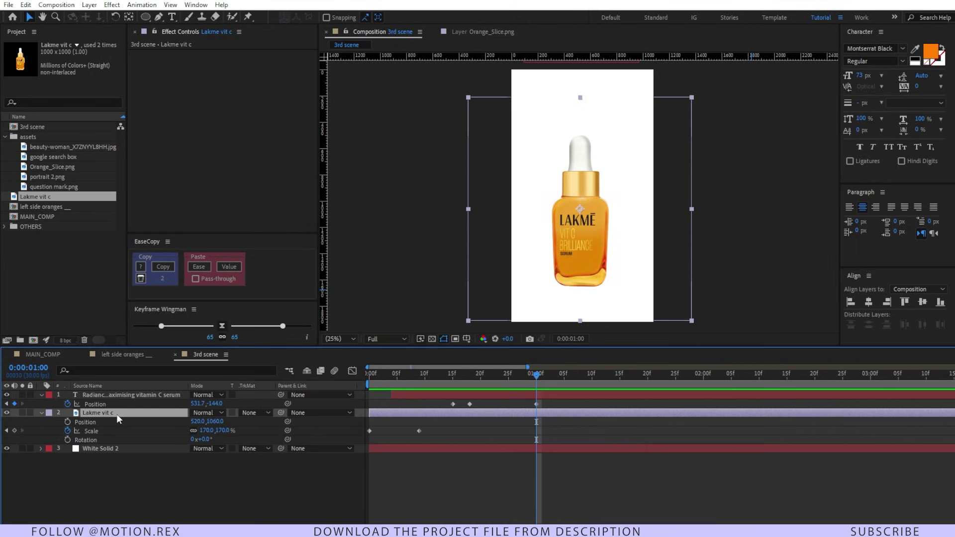
pyautogui.click(68, 422)
pyautogui.click(68, 440)
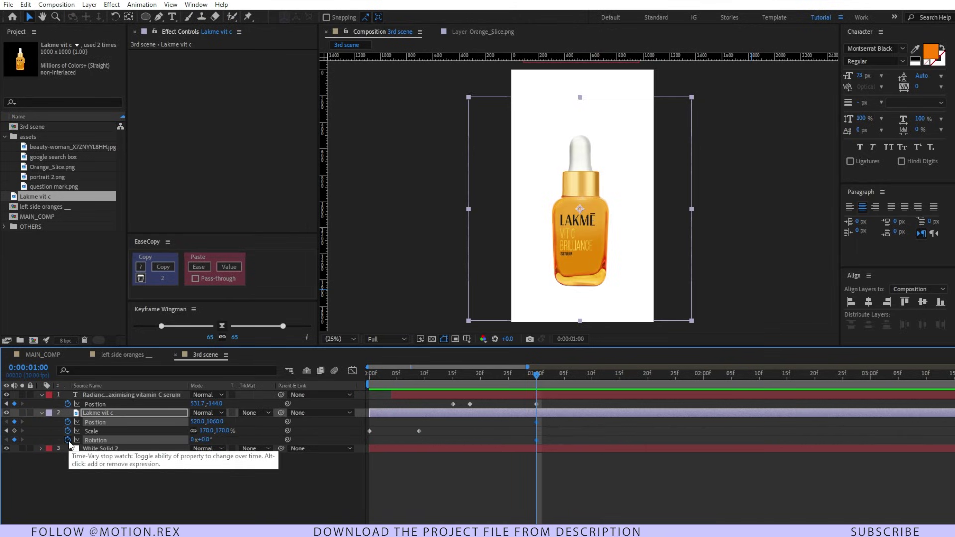
pyautogui.click(14, 430)
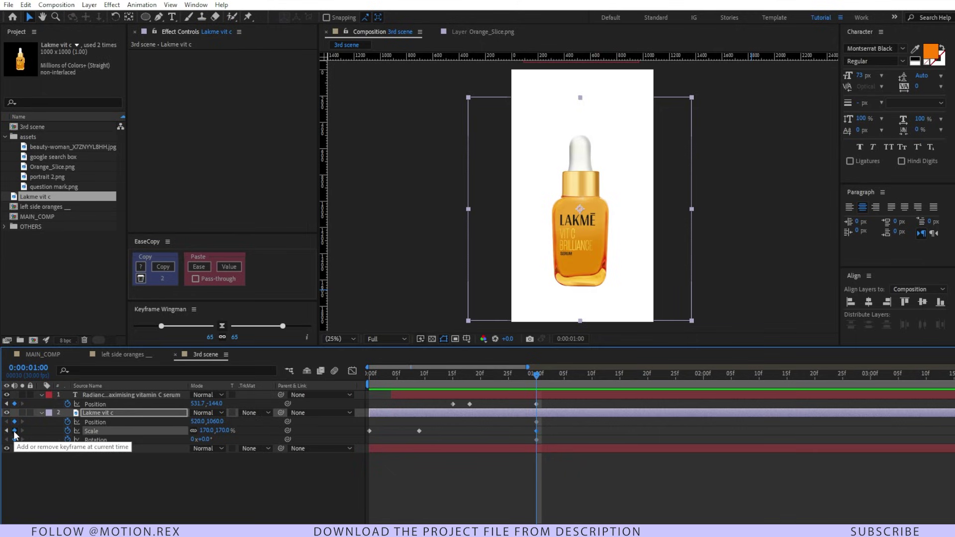
# Step: At 0:00:01:20, set the Lakme vit c layer's rotation to -34°, position to 676, 508 and scale to 148.7%, and preview the move
pyautogui.moveTo(572, 383); pyautogui.dragTo(646, 390)
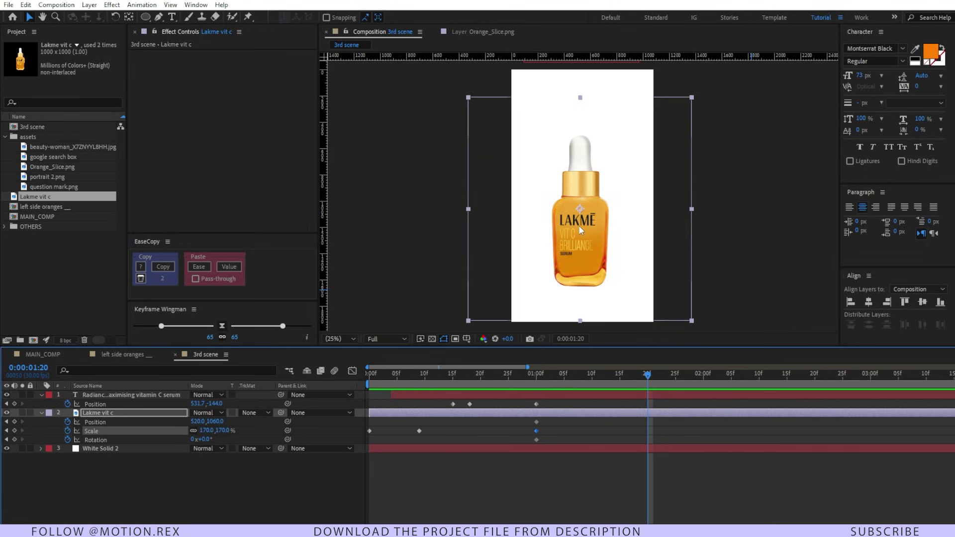
pyautogui.moveTo(207, 441); pyautogui.dragTo(191, 441)
pyautogui.moveTo(551, 246); pyautogui.dragTo(572, 183)
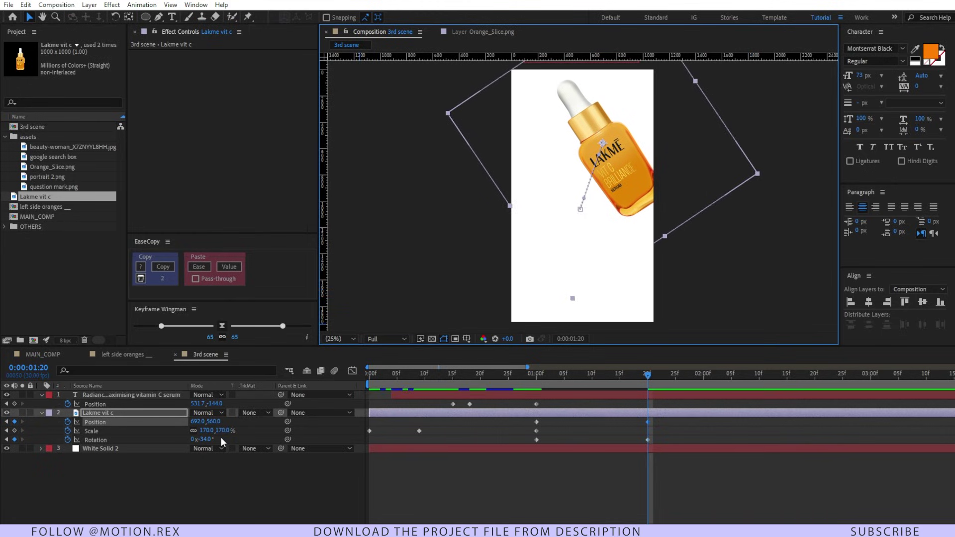
pyautogui.moveTo(221, 431); pyautogui.dragTo(122, 445)
pyautogui.click(513, 374)
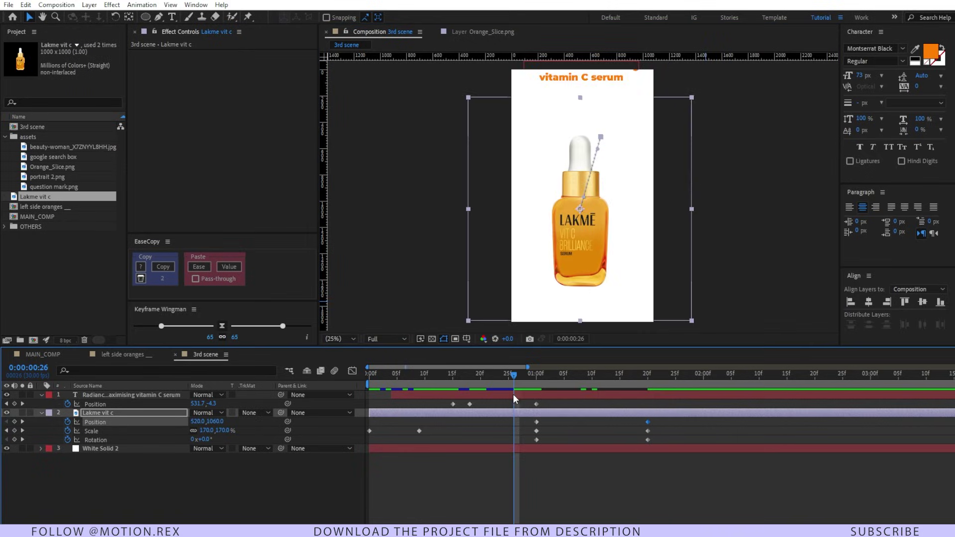
pyautogui.press('space')
pyautogui.click(605, 455)
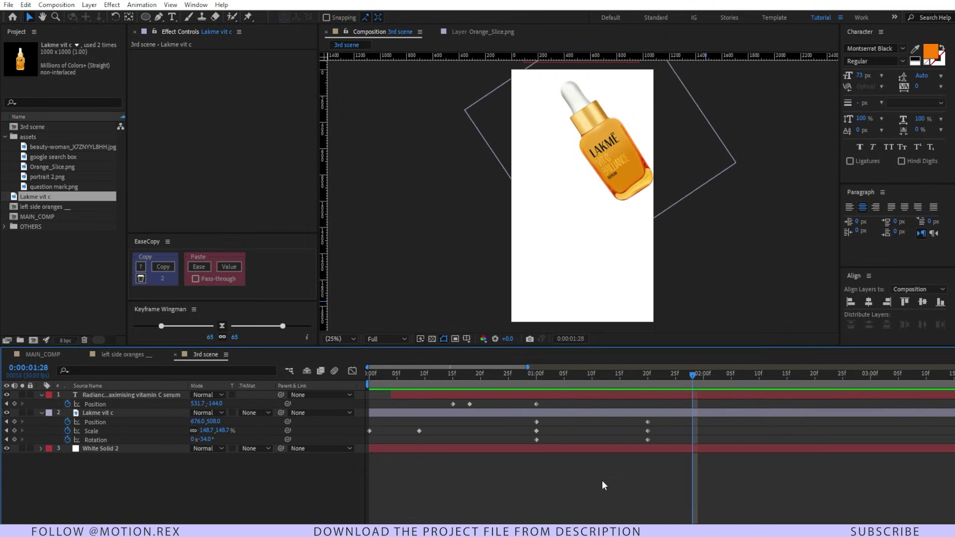
# Step: Look through the imported assets and add portrait 2.png above White Solid 2, scaled to 337% across the frame's lower half
pyautogui.click(41, 175)
pyautogui.click(56, 187)
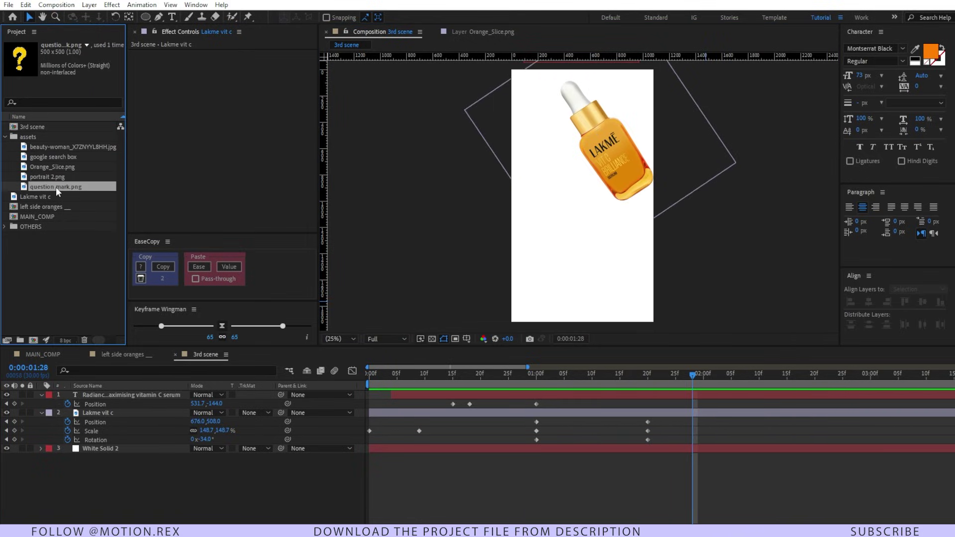
pyautogui.click(48, 165)
pyautogui.click(50, 146)
pyautogui.click(49, 157)
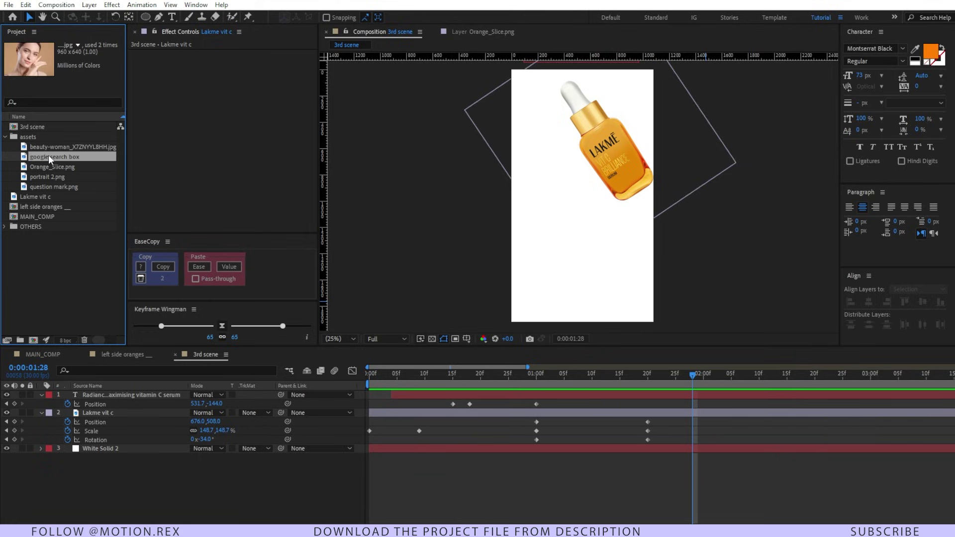
pyautogui.click(47, 176)
pyautogui.click(47, 187)
pyautogui.click(55, 174)
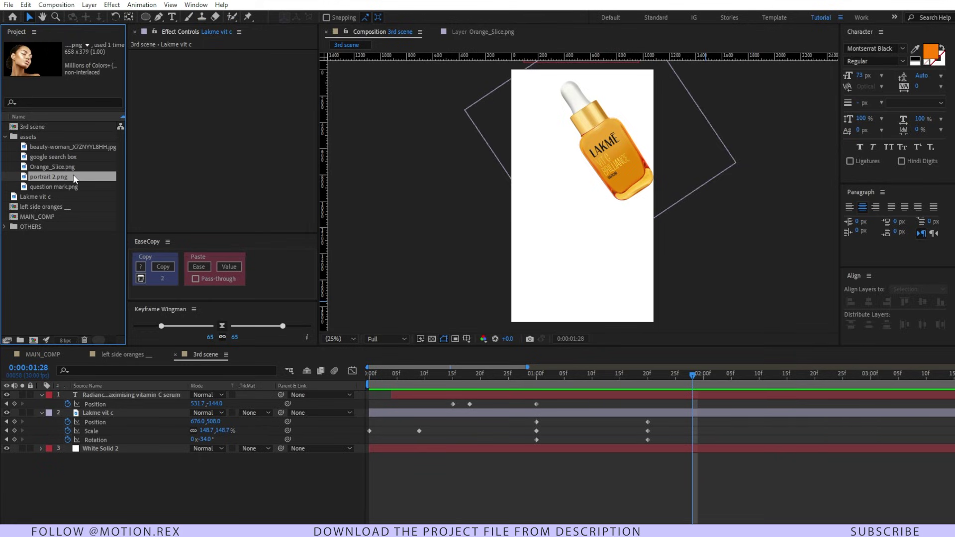
pyautogui.moveTo(73, 175); pyautogui.dragTo(186, 453)
pyautogui.press('s')
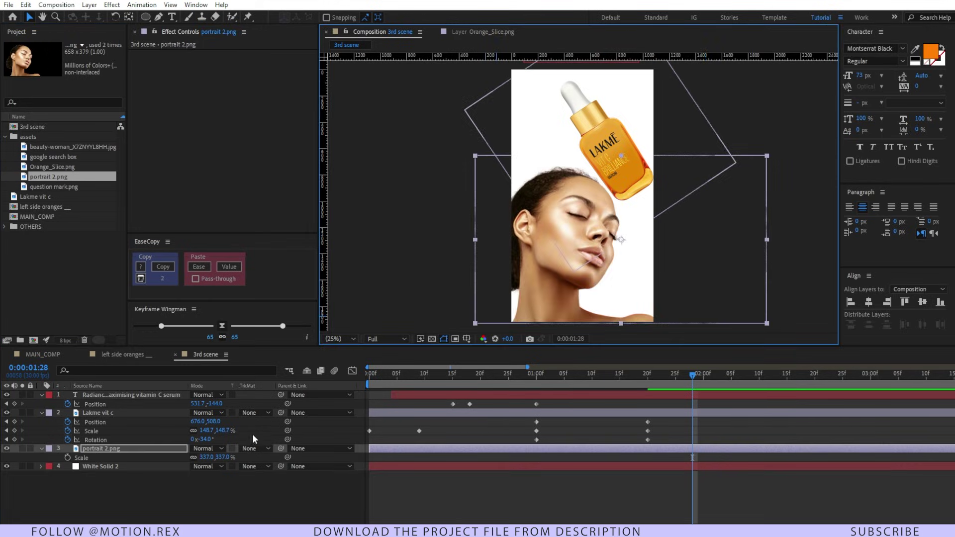
# Step: Trim the portrait layer's start to 0:00:01:00 and keyframe its position rising from Y 2500 to Y 1292 at about 0:00:01:11
pyautogui.moveTo(697, 379); pyautogui.dragTo(535, 416)
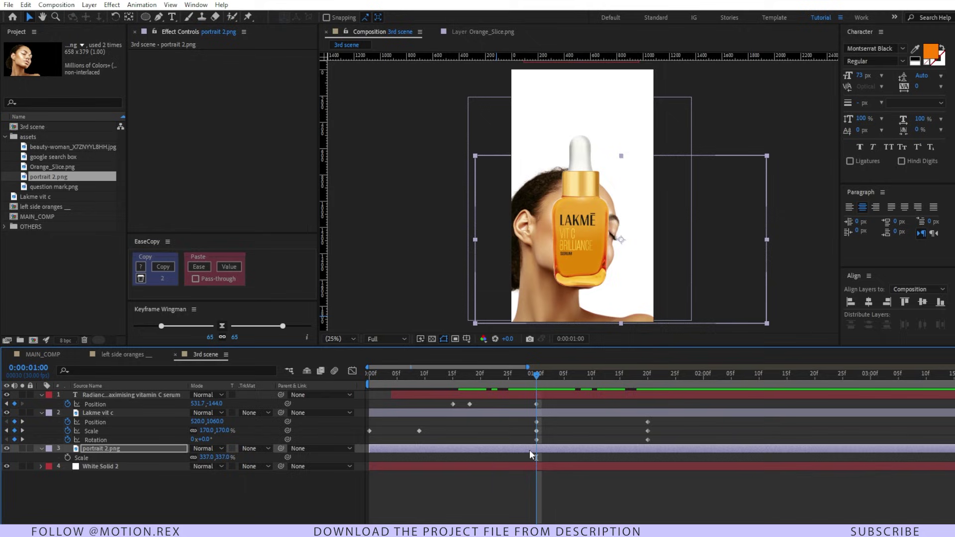
pyautogui.hotkey('alt', '[')
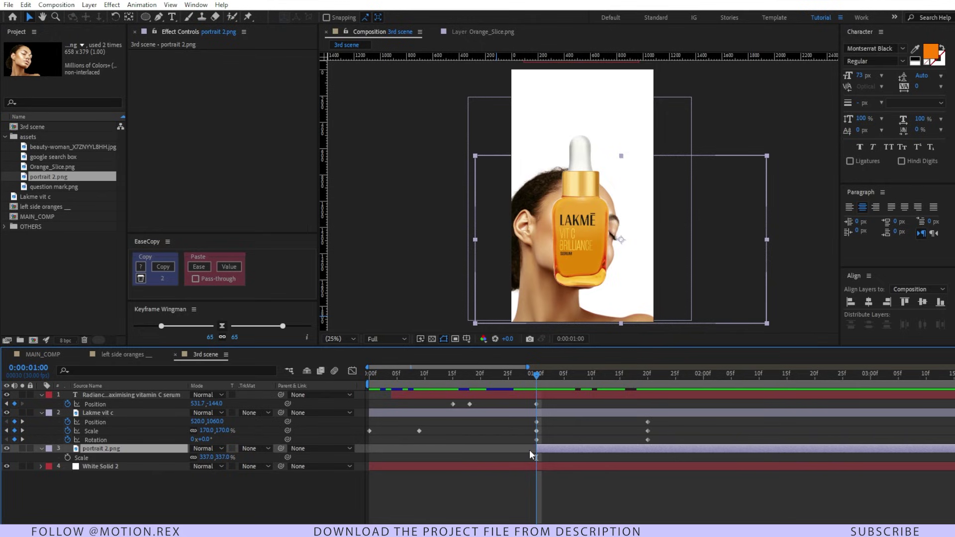
pyautogui.hotkey('alt', 'shift', 'p')
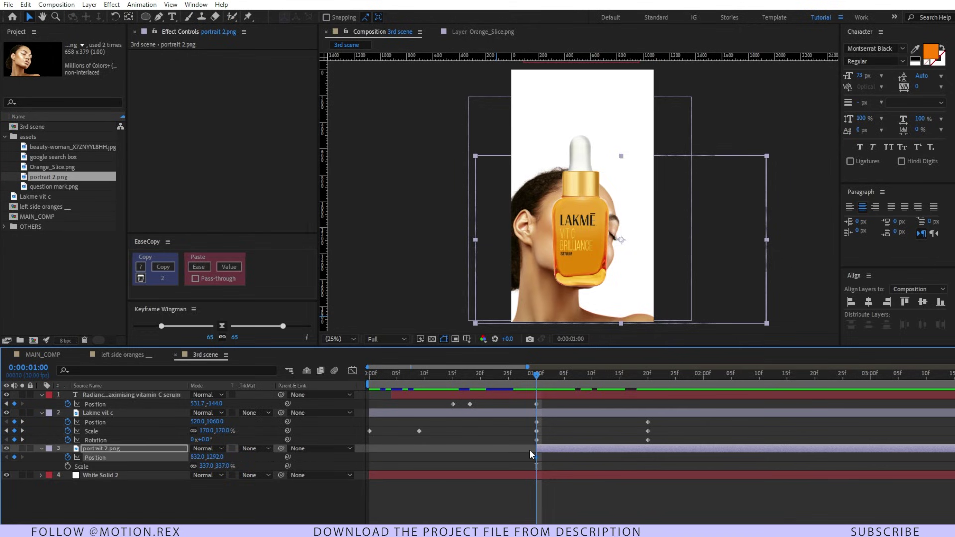
pyautogui.moveTo(536, 458); pyautogui.dragTo(599, 467)
pyautogui.moveTo(217, 456); pyautogui.dragTo(915, 392)
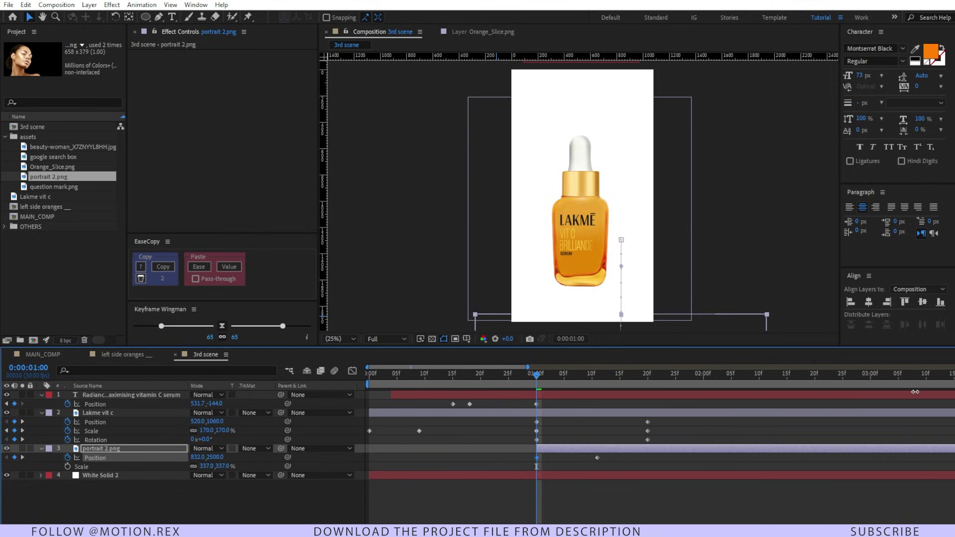
pyautogui.press('pageup')
pyautogui.press('space')
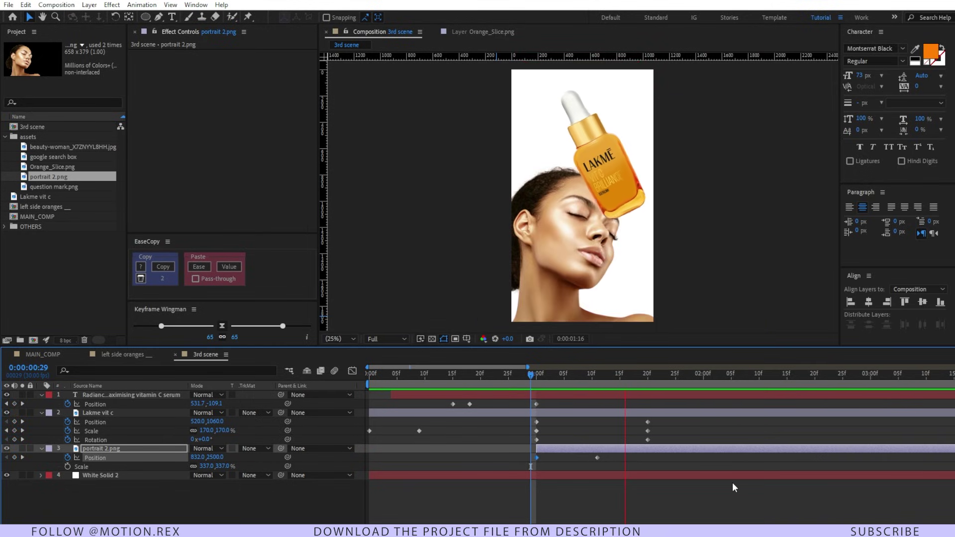
# Step: Move the portrait's second position keyframe to 0:00:01:20 and preview the slower rise
pyautogui.moveTo(596, 457); pyautogui.dragTo(648, 471)
pyautogui.click(528, 378)
pyautogui.press('space')
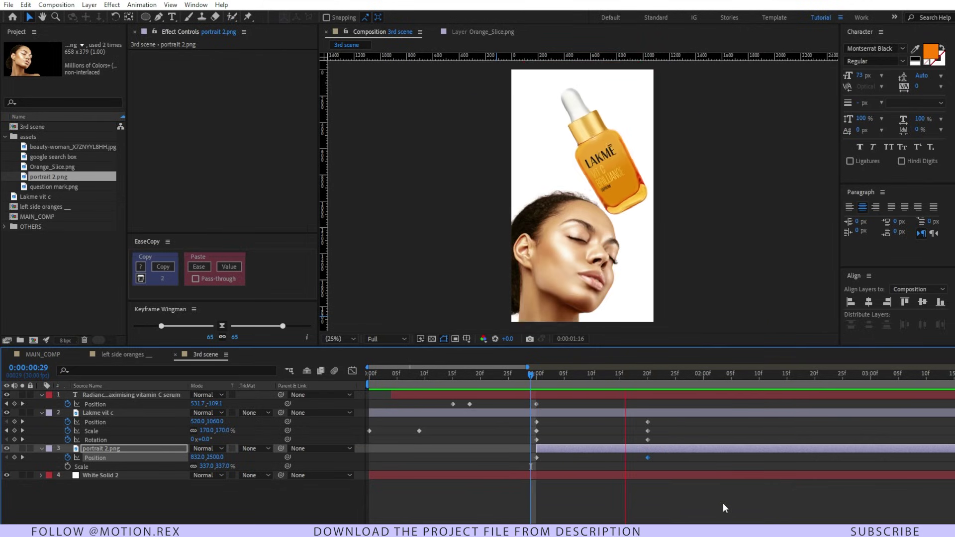
pyautogui.press('space')
pyautogui.moveTo(559, 376); pyautogui.dragTo(434, 411)
pyautogui.press('space')
pyautogui.press('space')
# Step: Apply 65/65 easing to the headline, Lakme vit c and portrait keyframes and preview the scene's motion
pyautogui.click(222, 325)
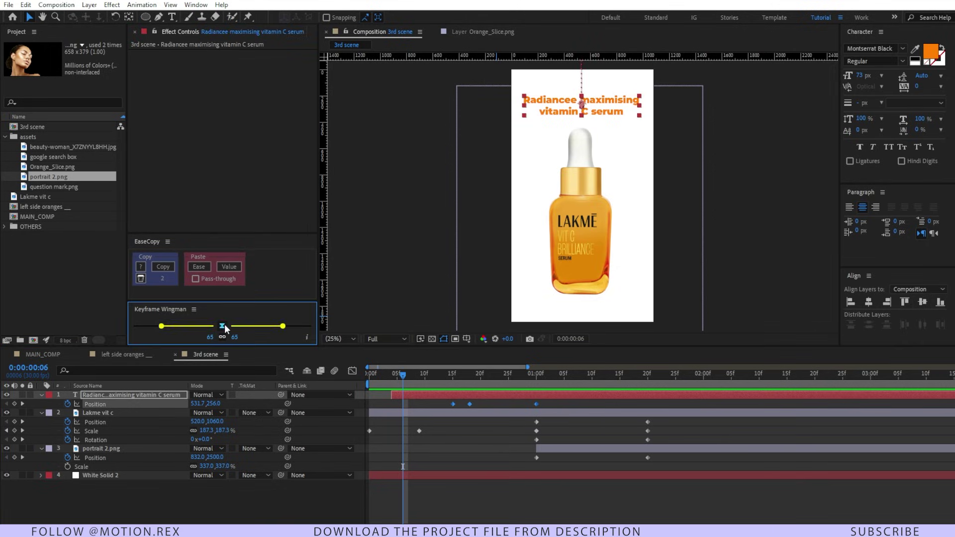
pyautogui.moveTo(656, 423); pyautogui.dragTo(532, 468)
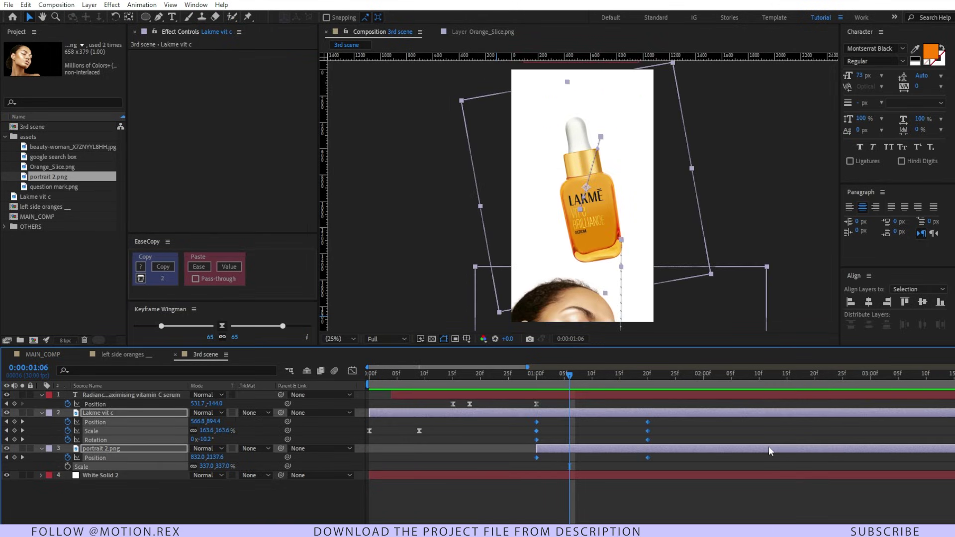
pyautogui.click(220, 326)
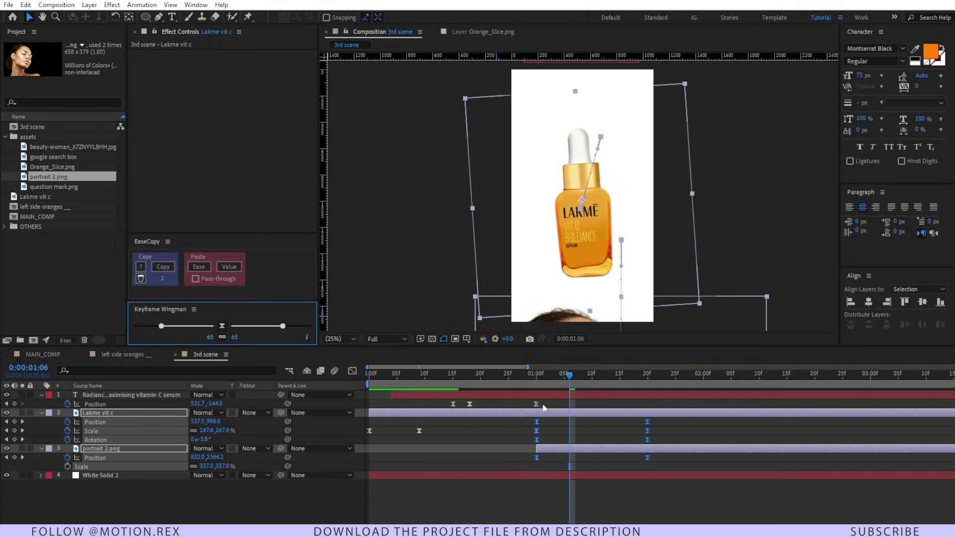
pyautogui.click(504, 382)
pyautogui.press('space')
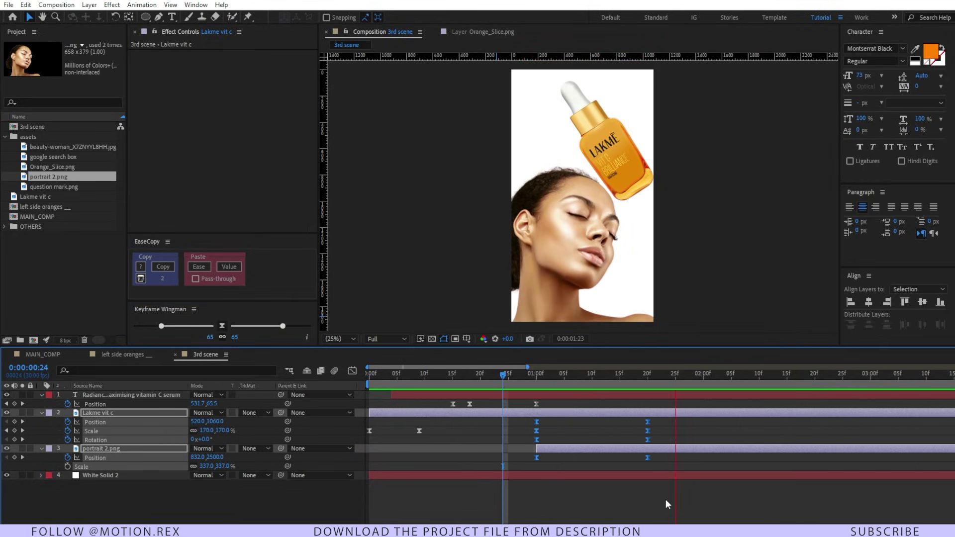
pyautogui.click(646, 449)
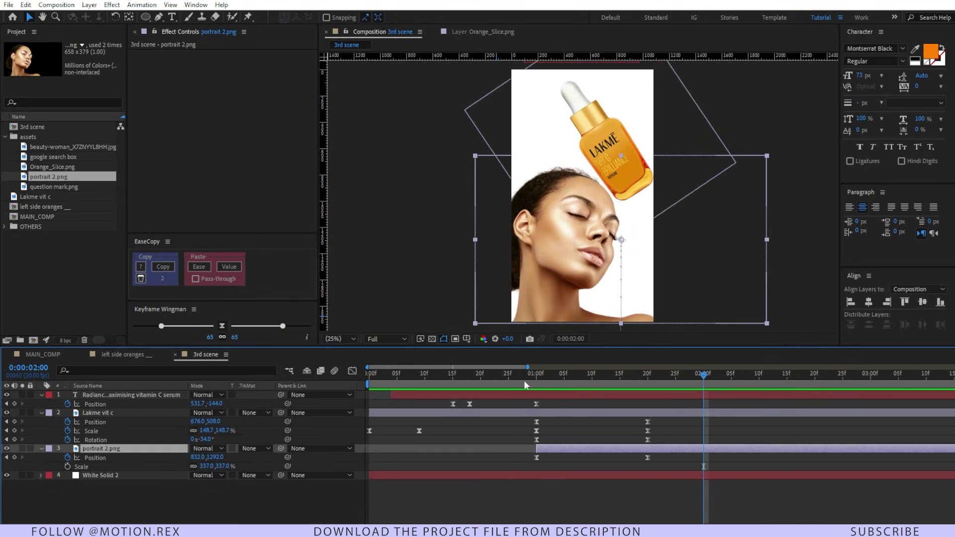
pyautogui.click(525, 376)
pyautogui.press('space')
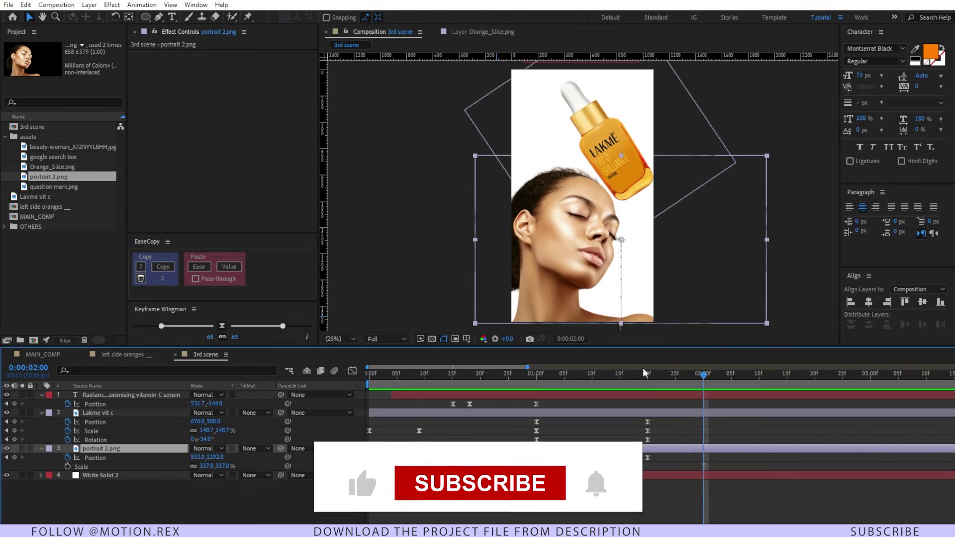
pyautogui.press('Home')
pyautogui.press('space')
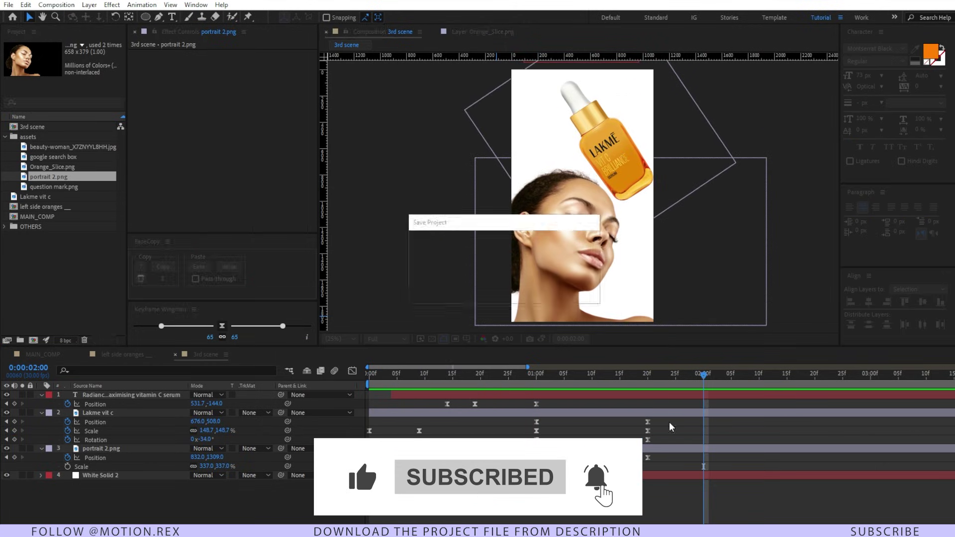
# Step: At 0:00:01:20, add Orange_Slice.png to the scene and scale it to 9.2%
pyautogui.click(647, 374)
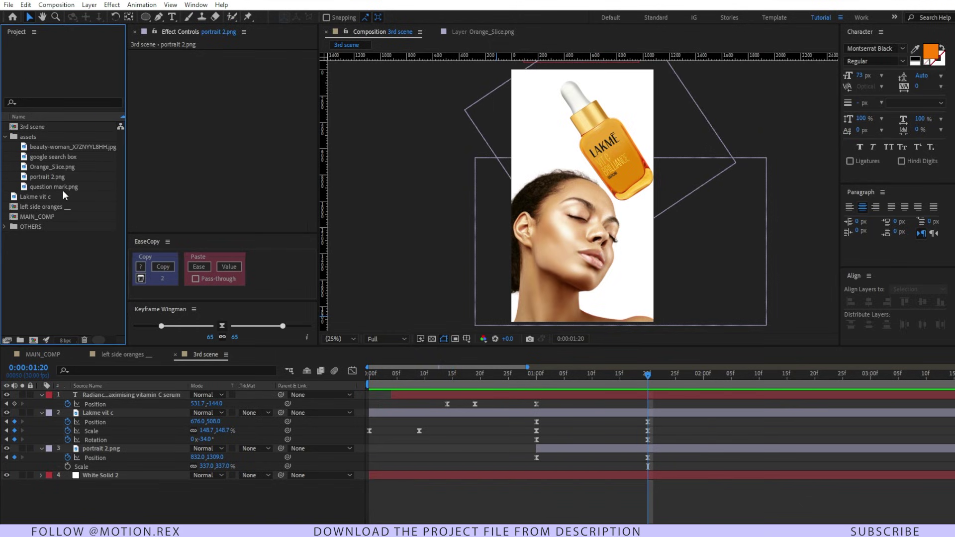
pyautogui.click(50, 167)
pyautogui.moveTo(61, 165); pyautogui.dragTo(75, 395)
pyautogui.hotkey('alt', 'shift', 's')
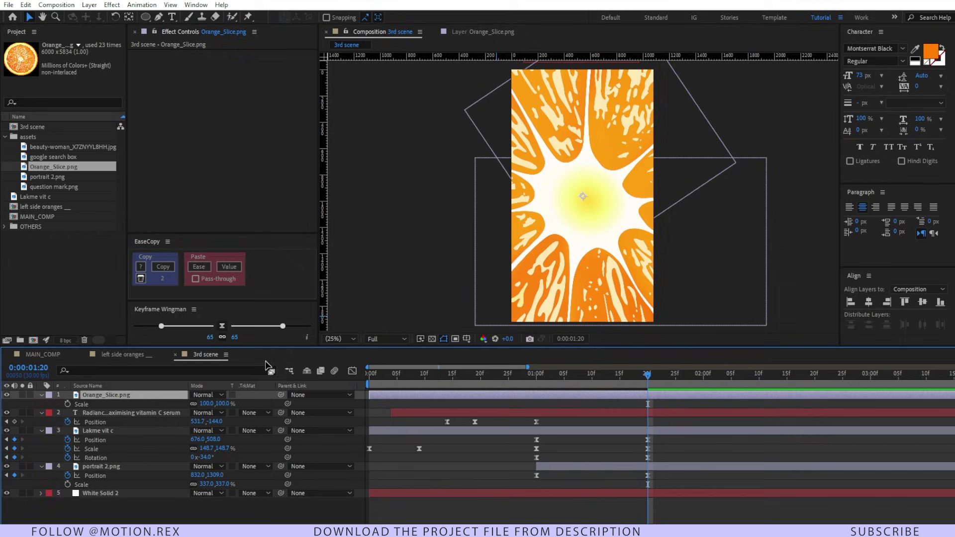
pyautogui.moveTo(225, 403); pyautogui.dragTo(183, 411)
# Step: Place the orange slice at the canvas's right edge beneath the Lakme vit c layer and put a duplicate behind the bottle cap at 592, 172
pyautogui.moveTo(584, 207); pyautogui.dragTo(659, 127)
pyautogui.moveTo(131, 397); pyautogui.dragTo(123, 459)
pyautogui.click(677, 128)
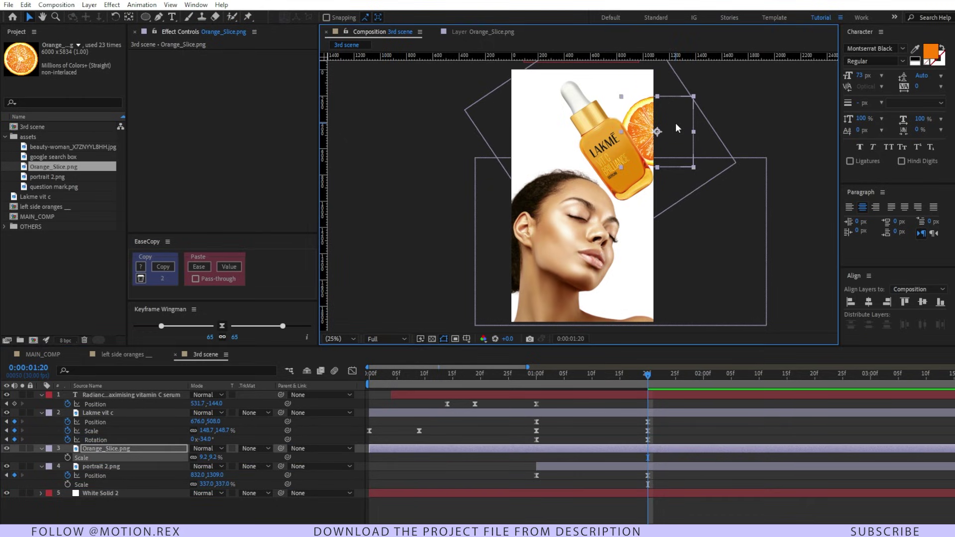
pyautogui.moveTo(675, 126); pyautogui.dragTo(642, 50)
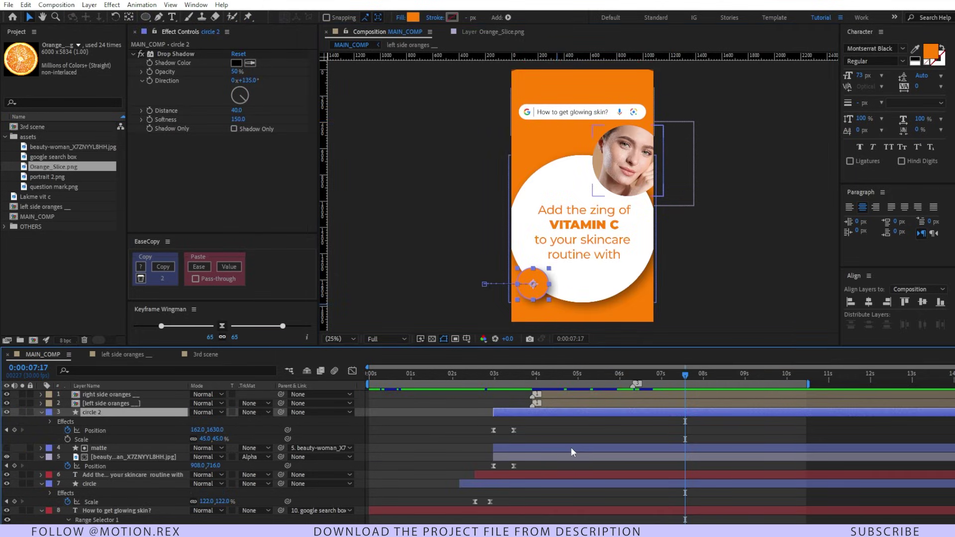
# Step: Copy the Drop Shadow effect from circle 2 in MAIN_COMP to the Lakme vit c layer and set its softness to 66
pyautogui.click(571, 447)
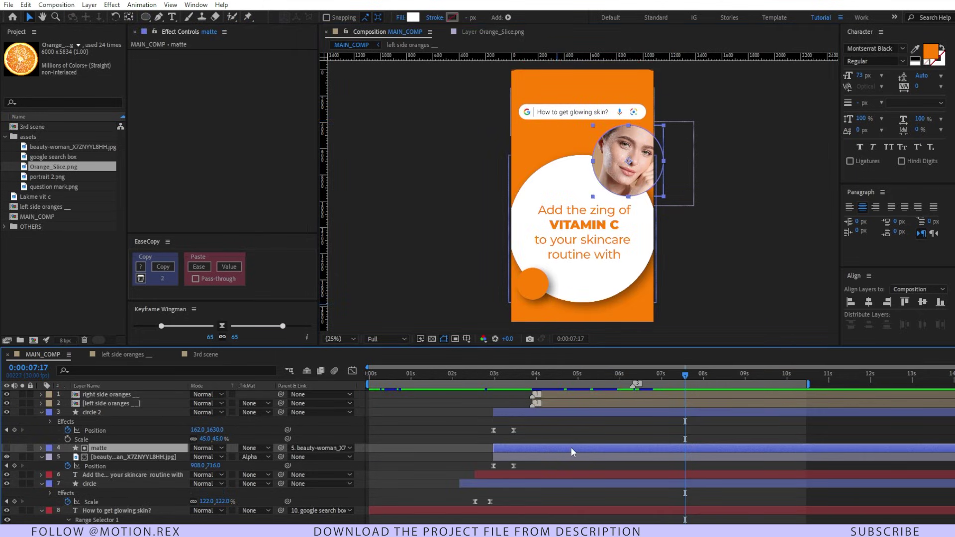
pyautogui.click(571, 416)
pyautogui.click(571, 411)
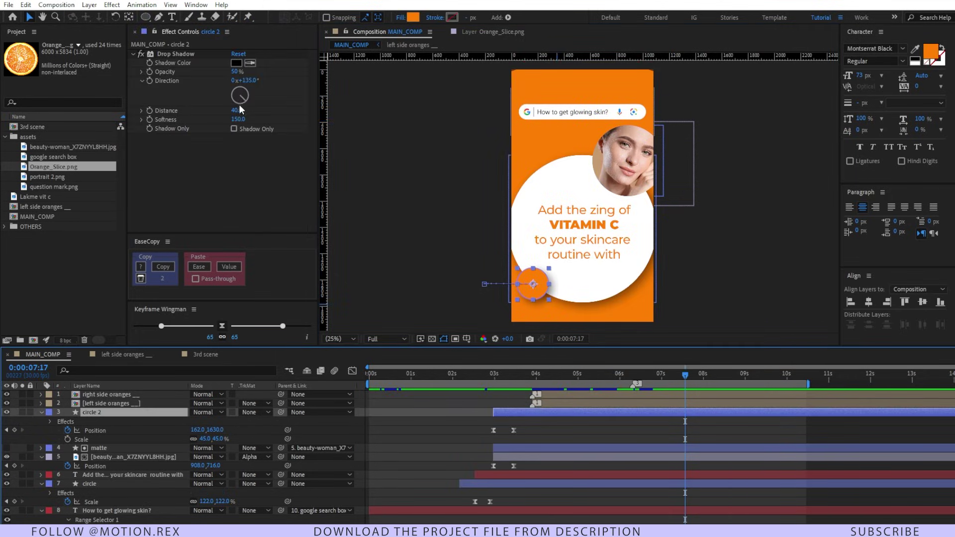
pyautogui.click(159, 55)
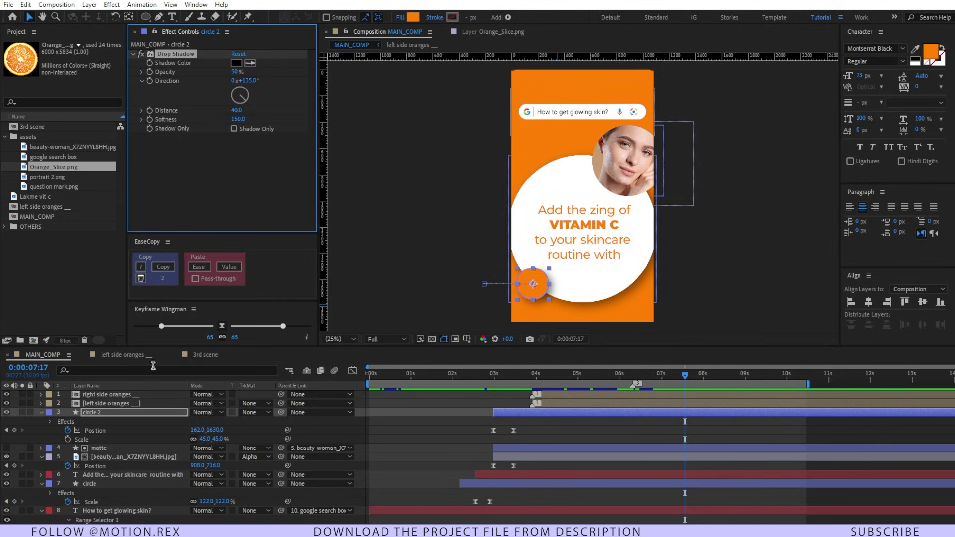
pyautogui.click(209, 355)
pyautogui.click(617, 158)
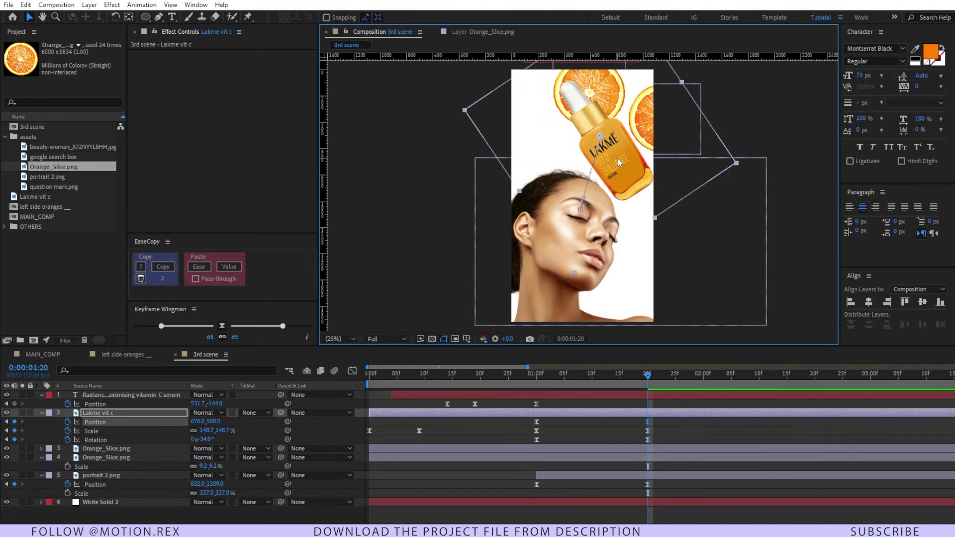
pyautogui.hotkey('ctrl', 'v')
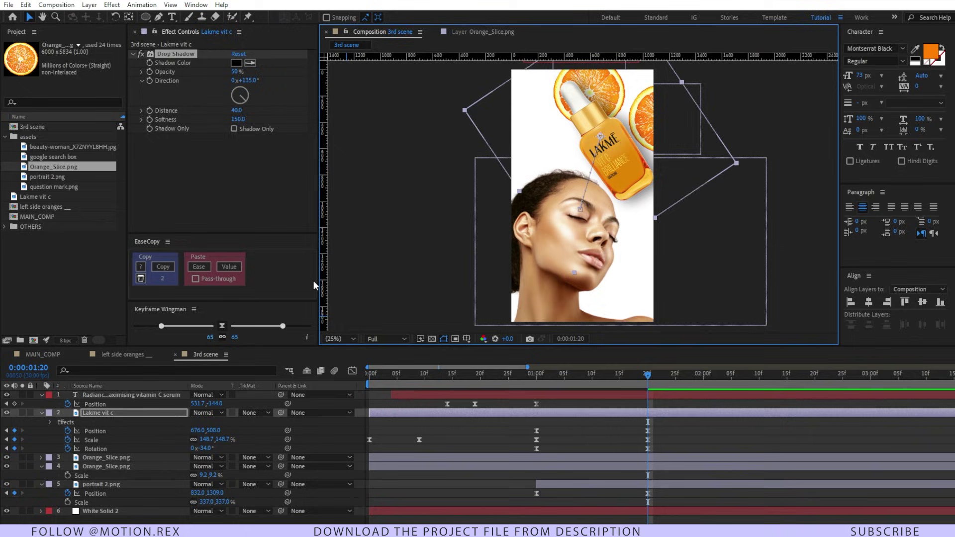
pyautogui.moveTo(237, 118); pyautogui.dragTo(204, 128)
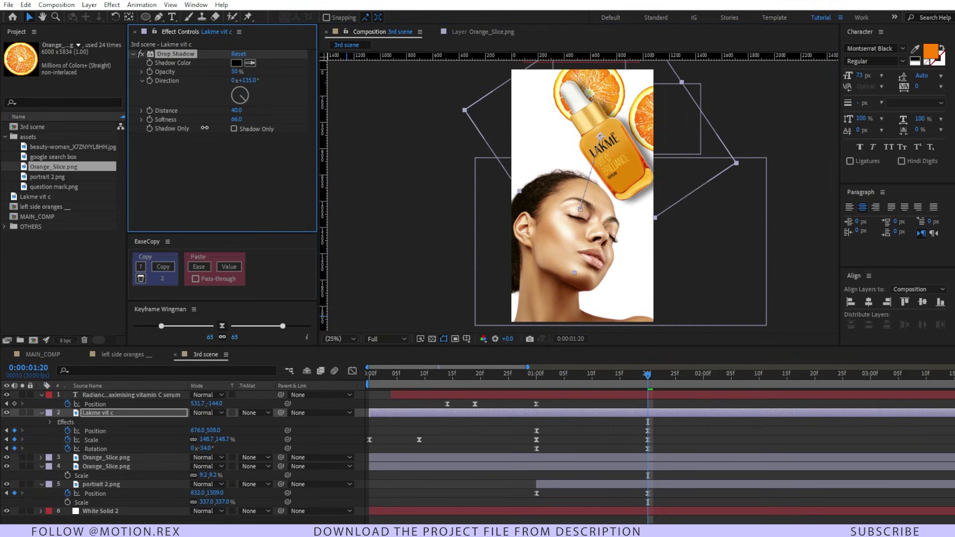
# Step: Add a "buy now!" text layer to the scene, starting at 0:00:01:20
pyautogui.click(508, 427)
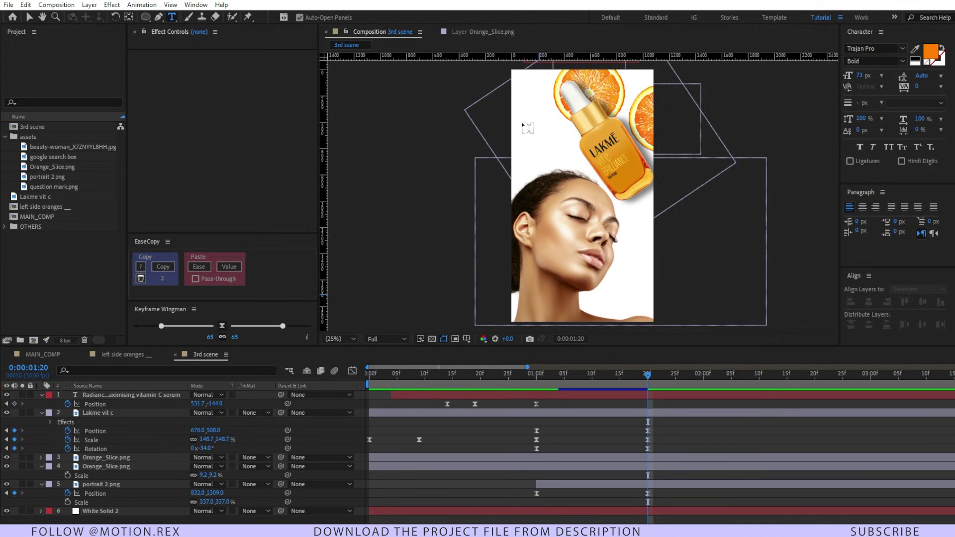
pyautogui.hotkey('ctrl', 'v')
pyautogui.moveTo(643, 378)
pyautogui.mouseDown()
pyautogui.moveTo(533, 387)
pyautogui.moveTo(615, 383)
pyautogui.moveTo(652, 393)
pyautogui.mouseUp()
pyautogui.click(617, 395)
# Step: Trim the end of the headline layer to 0:00:01:02
pyautogui.click(622, 403)
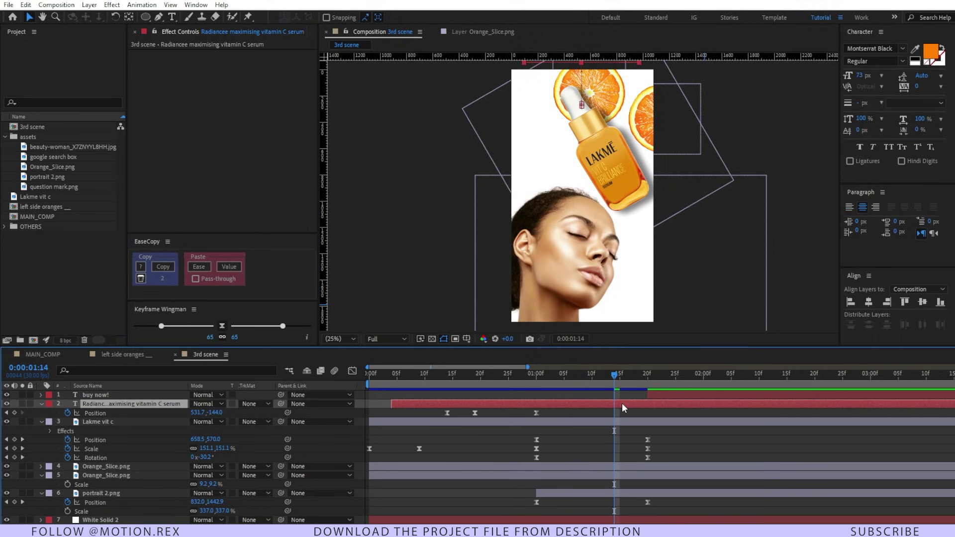
pyautogui.moveTo(611, 379); pyautogui.dragTo(546, 413)
pyautogui.hotkey('alt', ']')
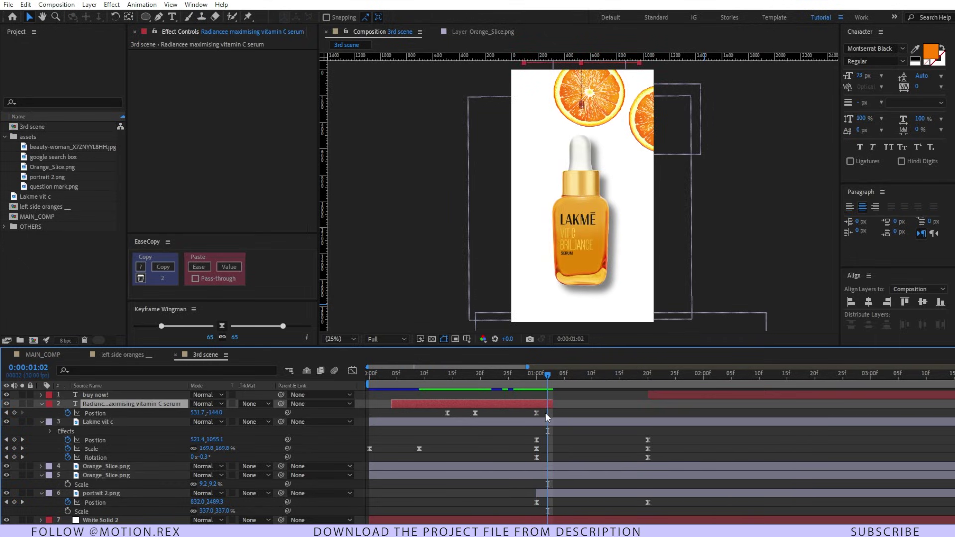
# Step: Trim the start of both Orange_Slice.png layers to 0:00:01:12
pyautogui.click(152, 467)
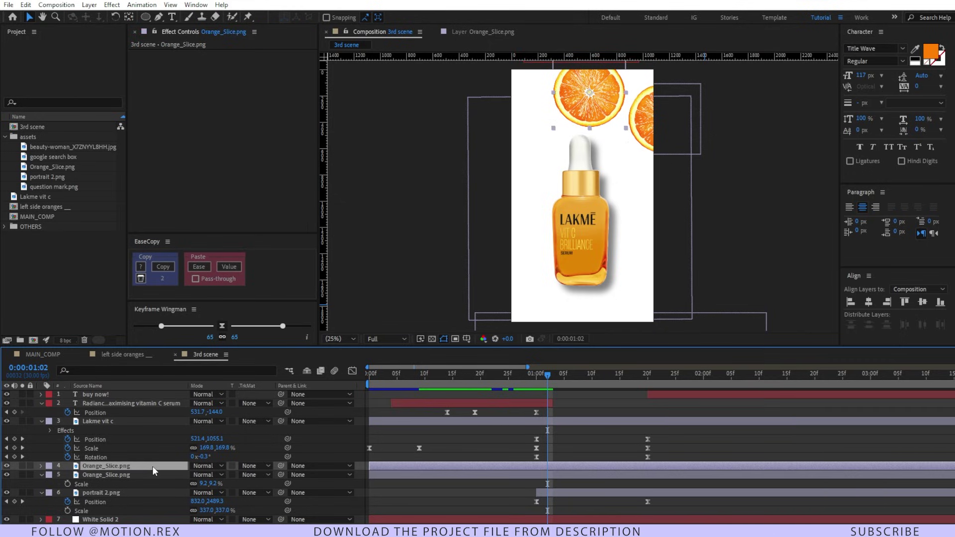
pyautogui.keyDown('shift'); pyautogui.click(149, 475); pyautogui.keyUp('shift')
pyautogui.moveTo(577, 377); pyautogui.dragTo(603, 377)
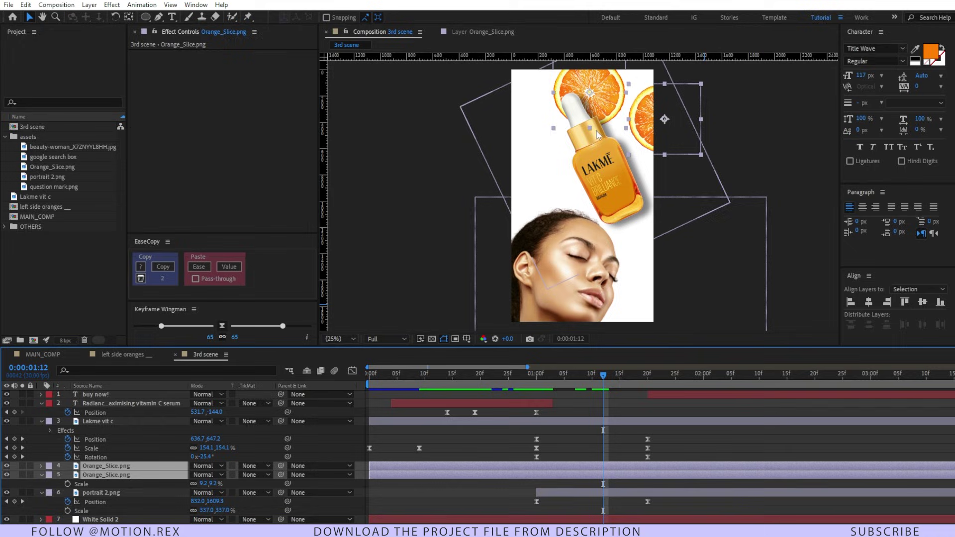
pyautogui.hotkey('alt', '[')
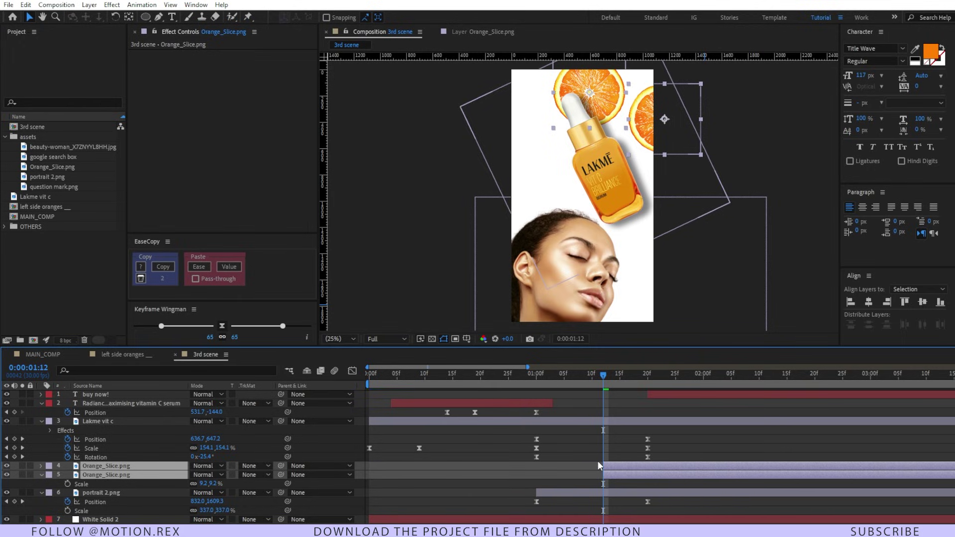
# Step: Add position keyframes to both orange slices and place those keyframes at about 0:00:01:15
pyautogui.click(604, 464)
pyautogui.keyDown('shift'); pyautogui.click(608, 472); pyautogui.keyUp('shift')
pyautogui.hotkey('alt', 'shift', 'p')
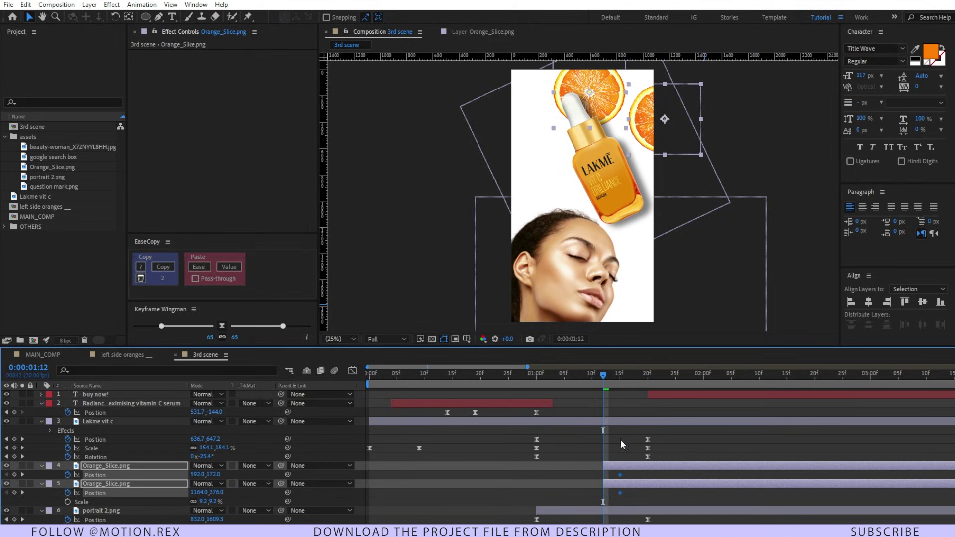
pyautogui.click(740, 165)
pyautogui.click(670, 128)
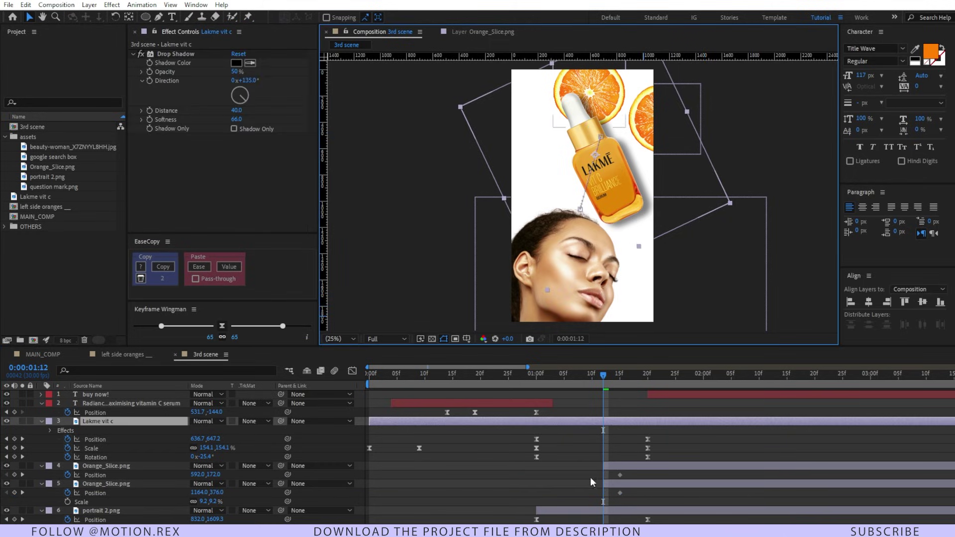
# Step: At 0:00:01:12, move the upper orange slice above the frame to about 640, -444 and the other beyond the right edge to about 1516, 352
pyautogui.click(613, 468)
pyautogui.press(',')
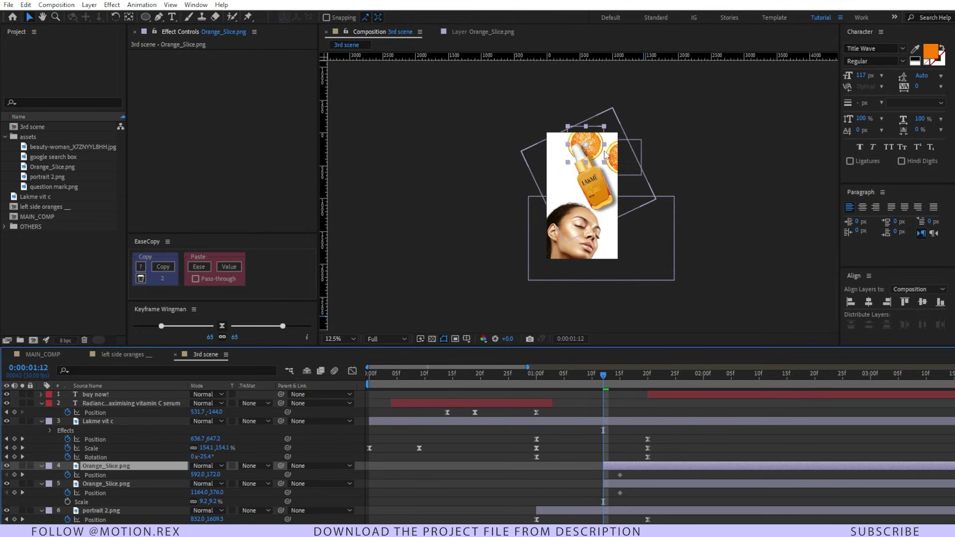
pyautogui.moveTo(602, 145); pyautogui.dragTo(605, 106)
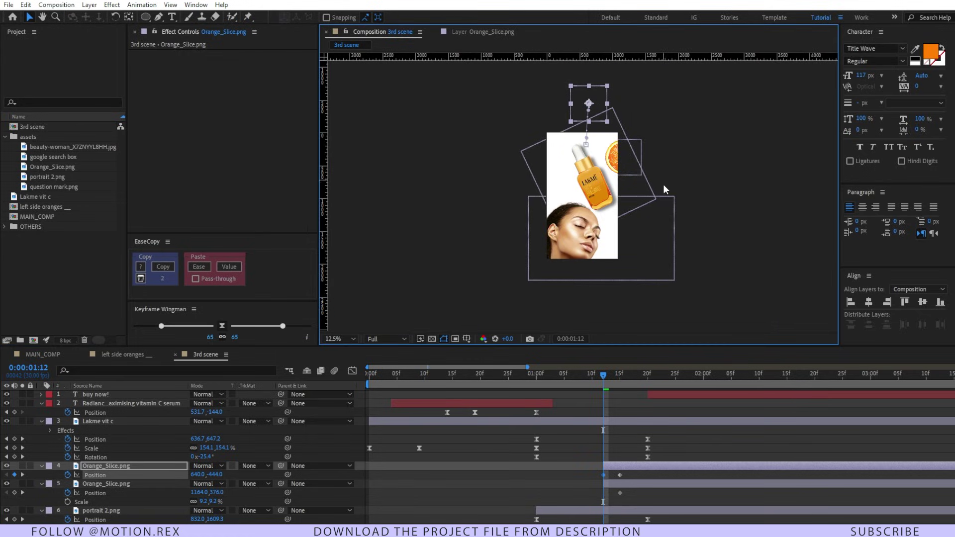
pyautogui.click(623, 171)
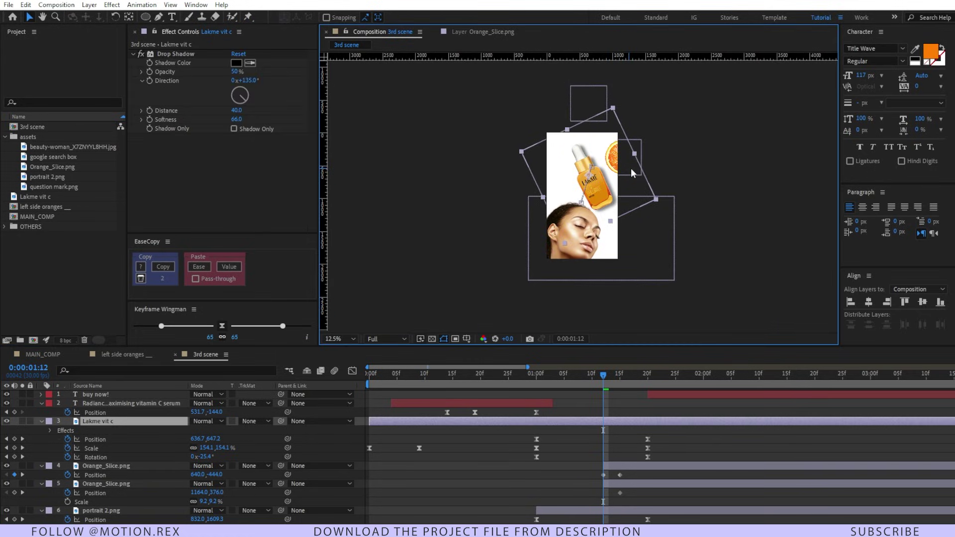
pyautogui.click(621, 481)
pyautogui.moveTo(628, 161); pyautogui.dragTo(648, 160)
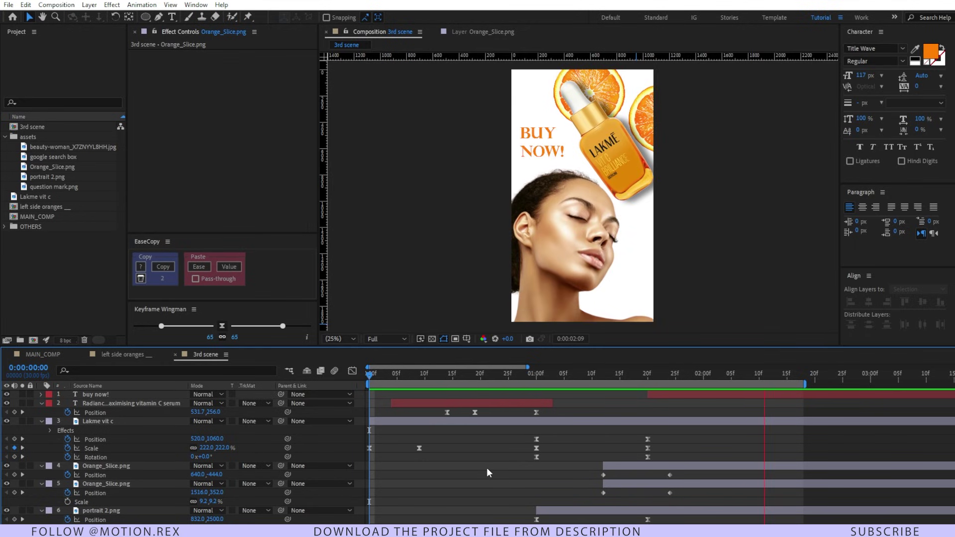
pyautogui.press('space')
# Step: Add the 3rd scene composition to MAIN_COMP beneath the left and right side oranges layers, starting at 0:00:06:09
pyautogui.click(42, 356)
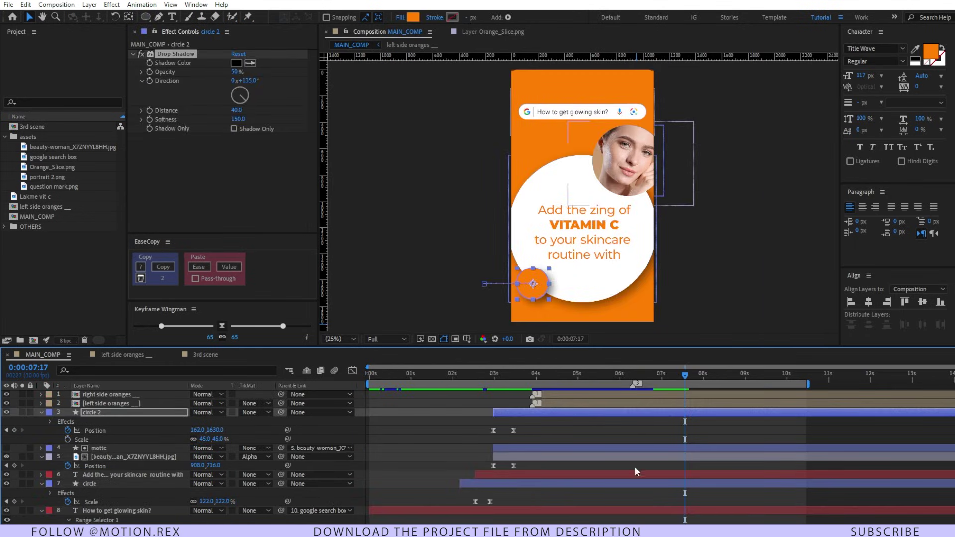
pyautogui.click(635, 376)
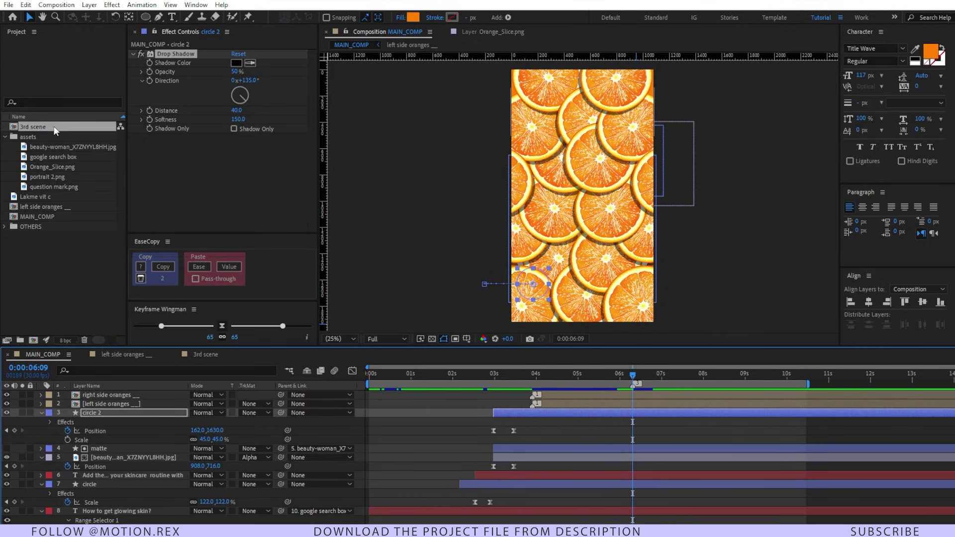
pyautogui.moveTo(56, 130); pyautogui.dragTo(71, 410)
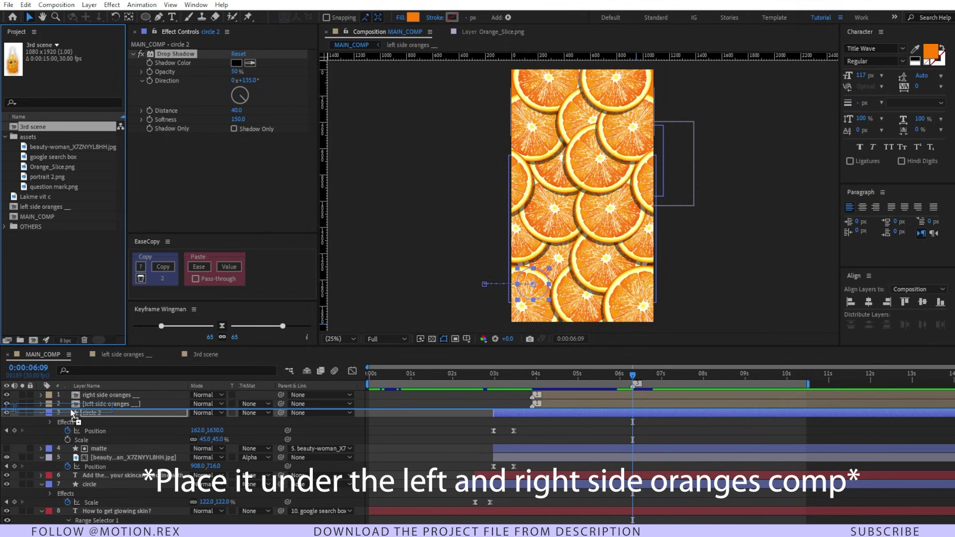
pyautogui.moveTo(73, 414); pyautogui.dragTo(73, 413)
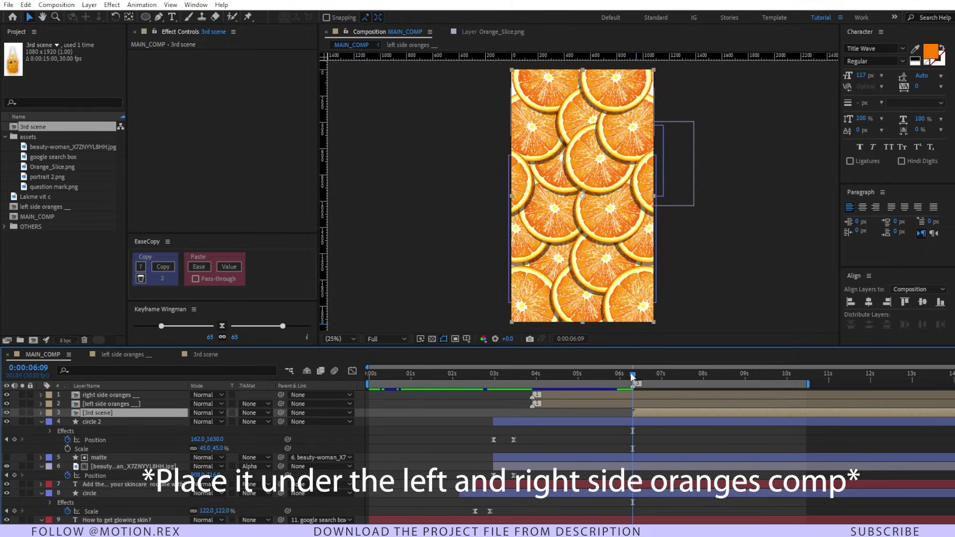
# Step: Extend the work area of MAIN_COMP, preview the whole ad, and set the work area's end at about 0:00:09:00
pyautogui.moveTo(631, 373); pyautogui.dragTo(467, 401)
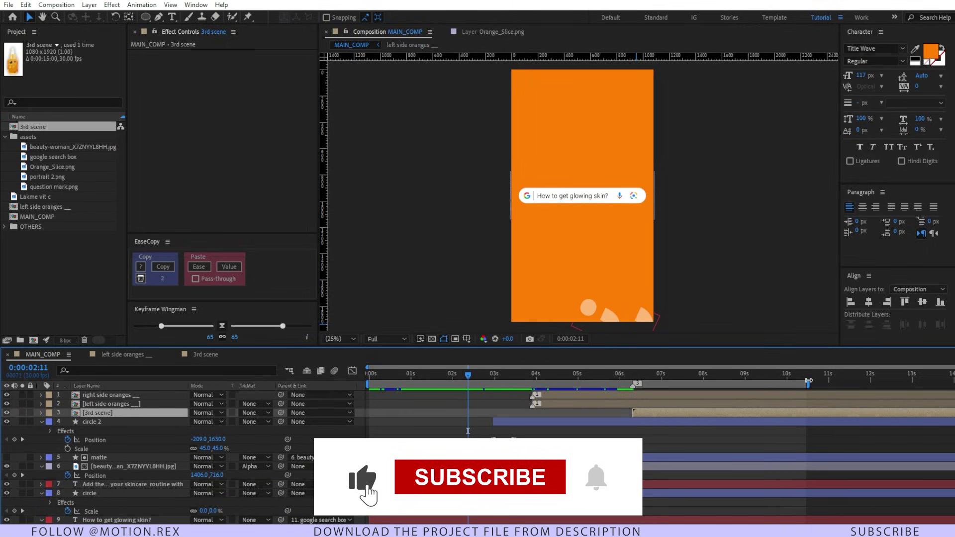
pyautogui.moveTo(807, 381); pyautogui.dragTo(953, 381)
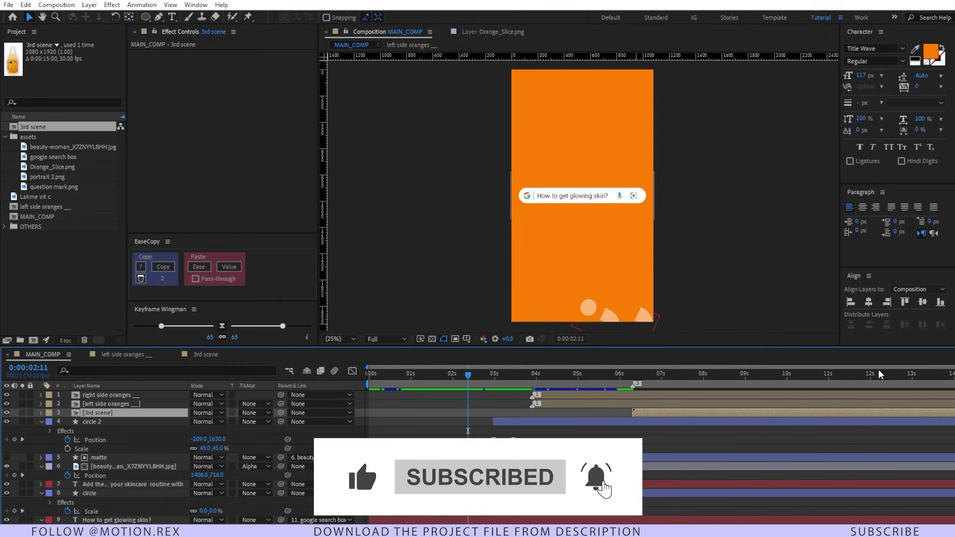
pyautogui.press('space')
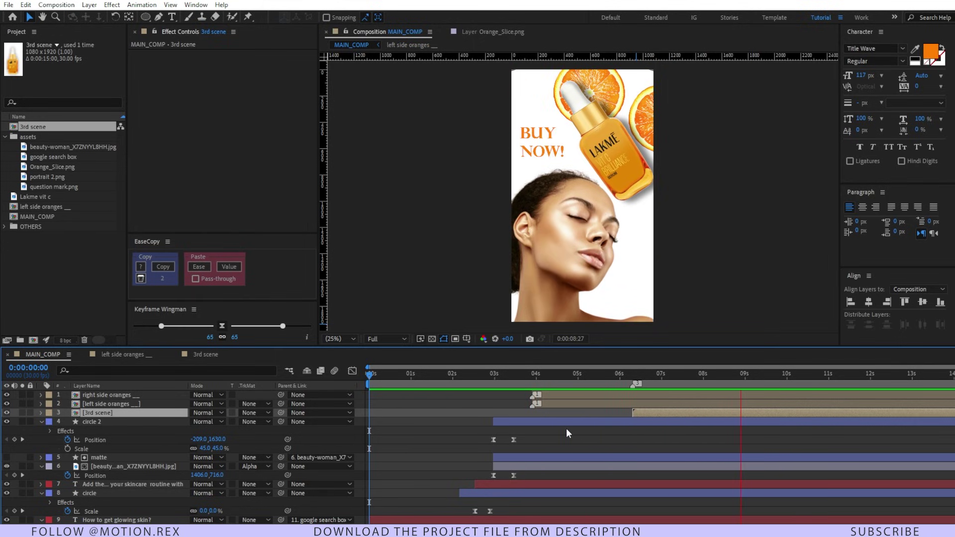
pyautogui.press('n')
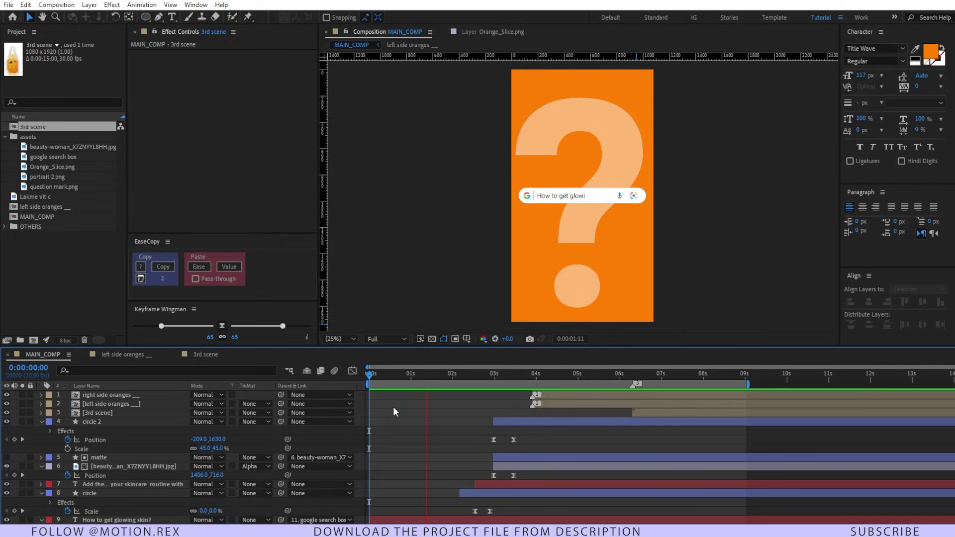